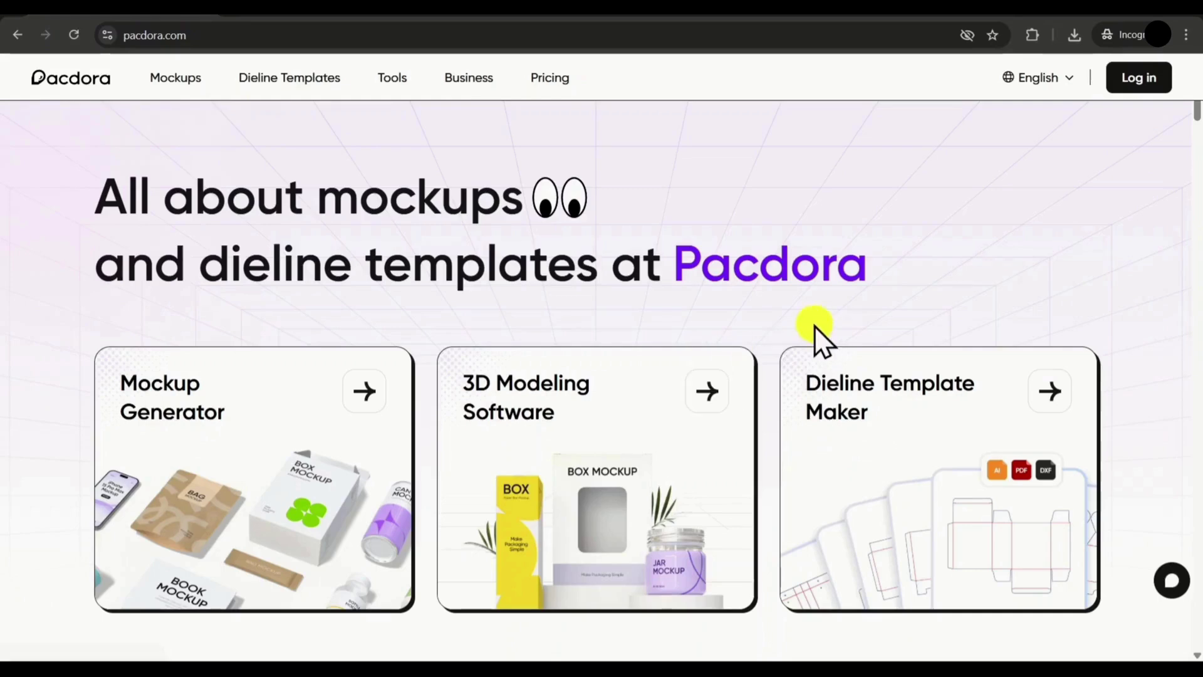
# Step: Scroll down and back up through the Pacdora homepage
pyautogui.scroll(-5, 787, 339)
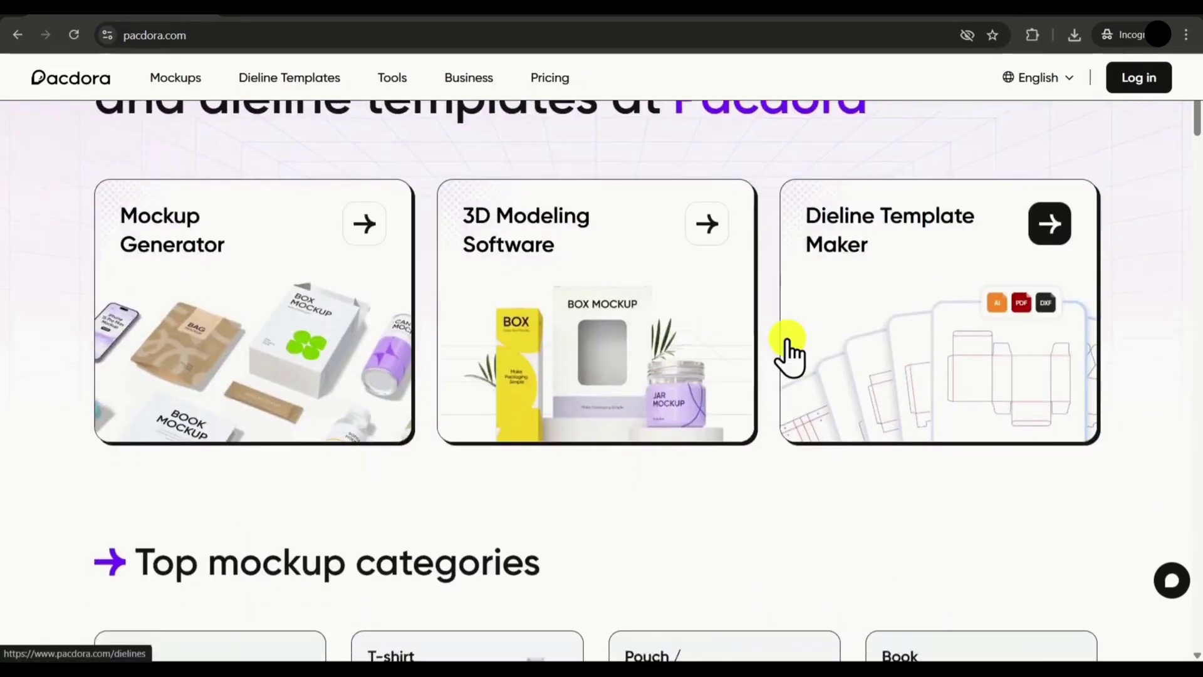
pyautogui.scroll(-5, 787, 339)
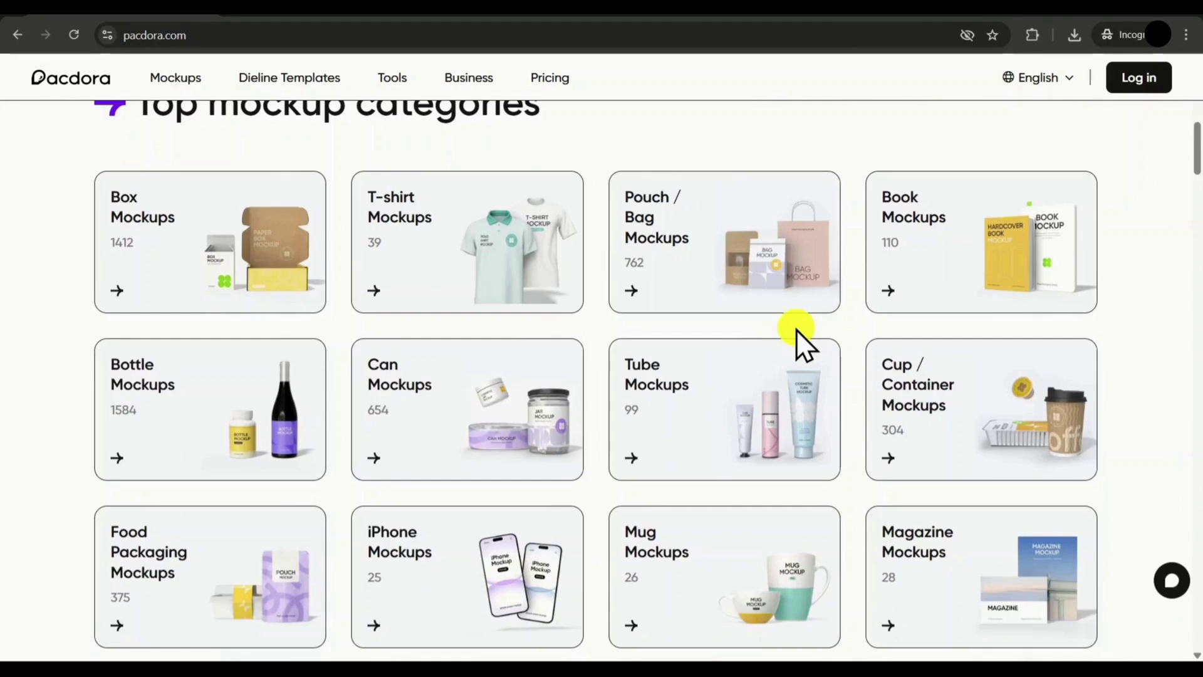
pyautogui.scroll(-5, 795, 329)
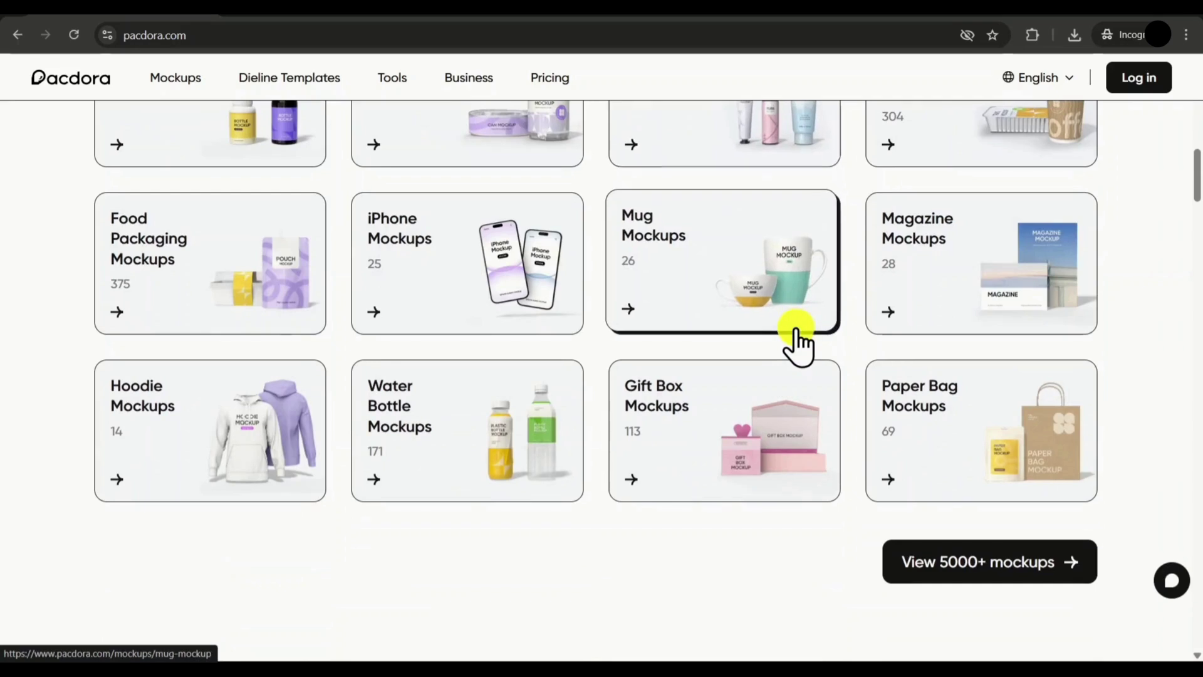
pyautogui.scroll(-4, 796, 329)
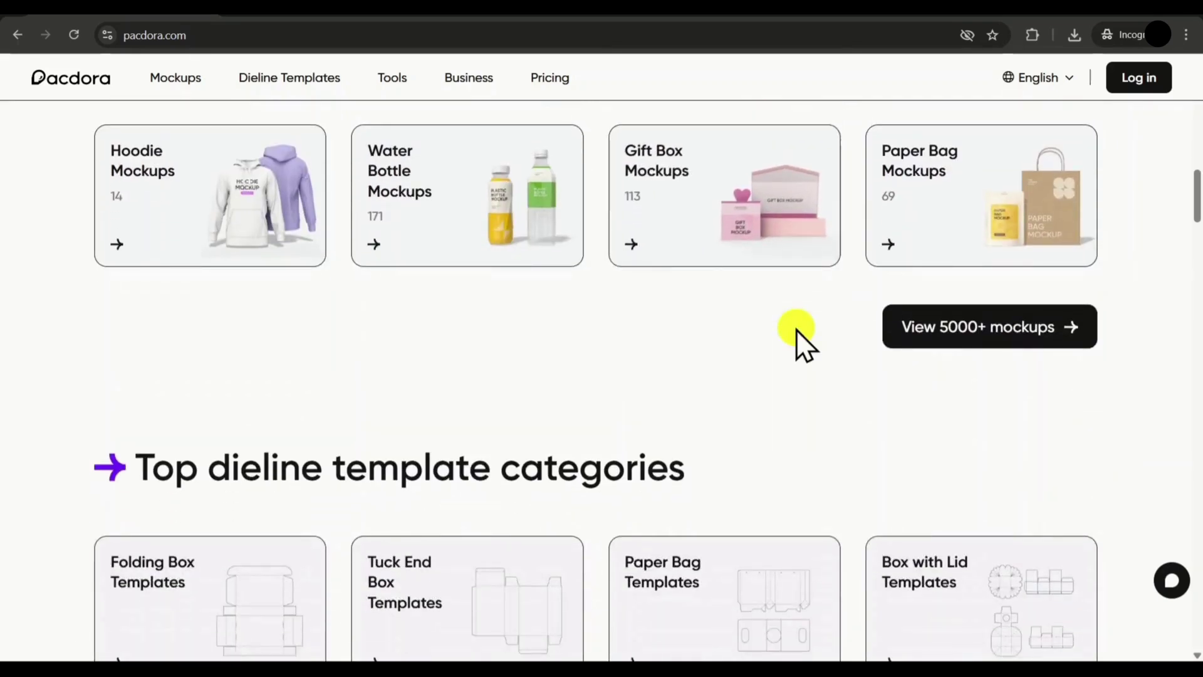
pyautogui.scroll(-1, 797, 331)
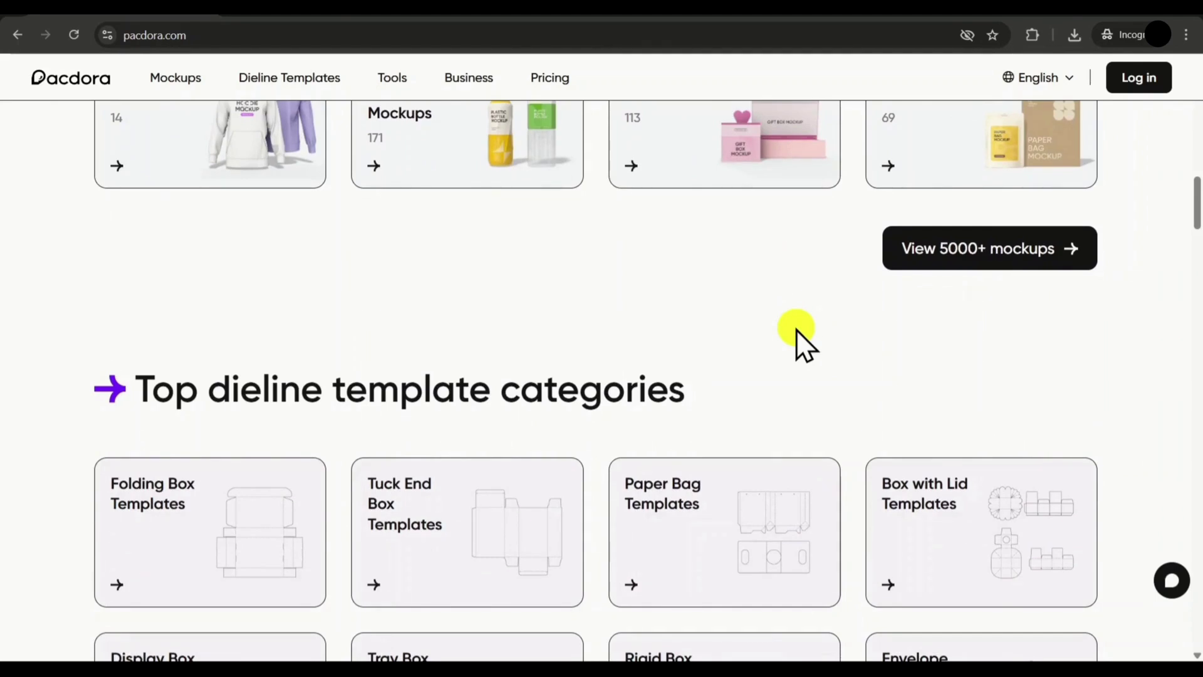
pyautogui.scroll(-2, 796, 329)
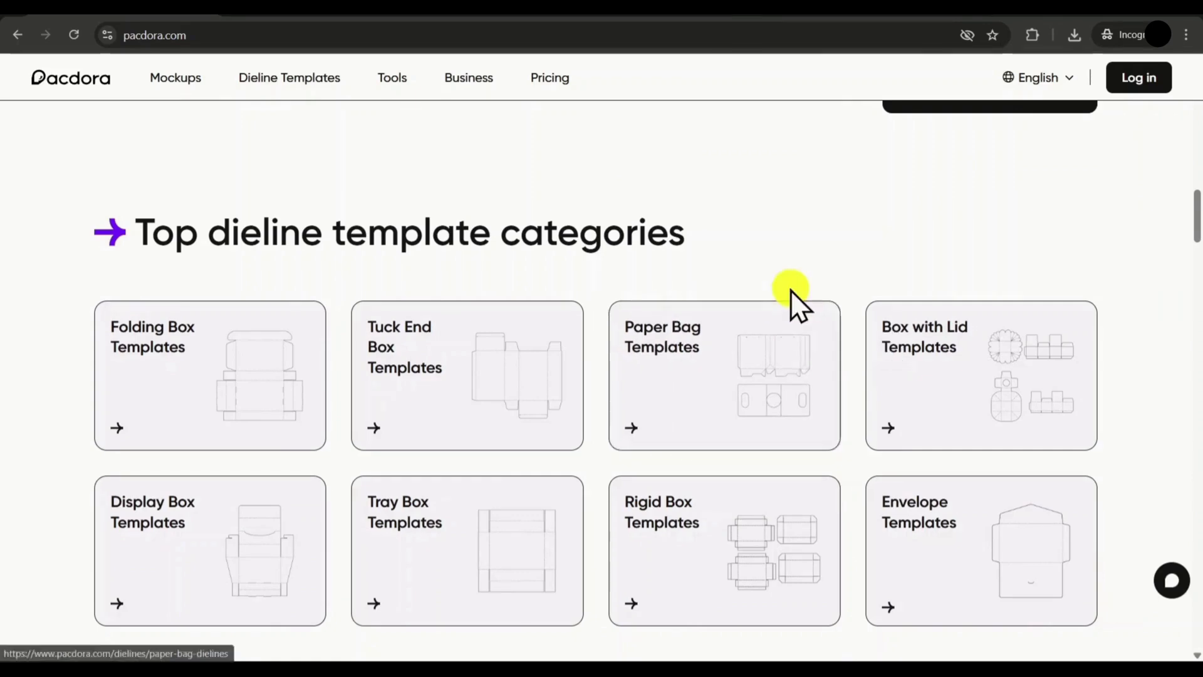
pyautogui.scroll(-3, 796, 307)
pyautogui.scroll(-2, 792, 303)
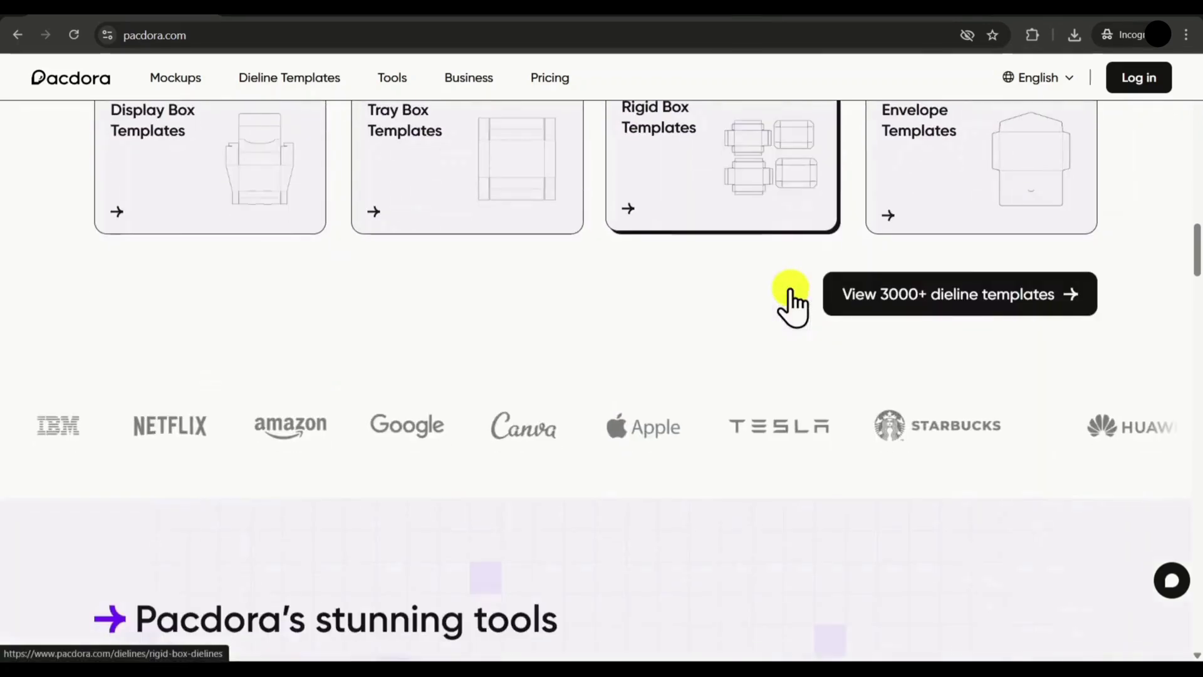
pyautogui.scroll(14, 794, 302)
pyautogui.scroll(5, 790, 282)
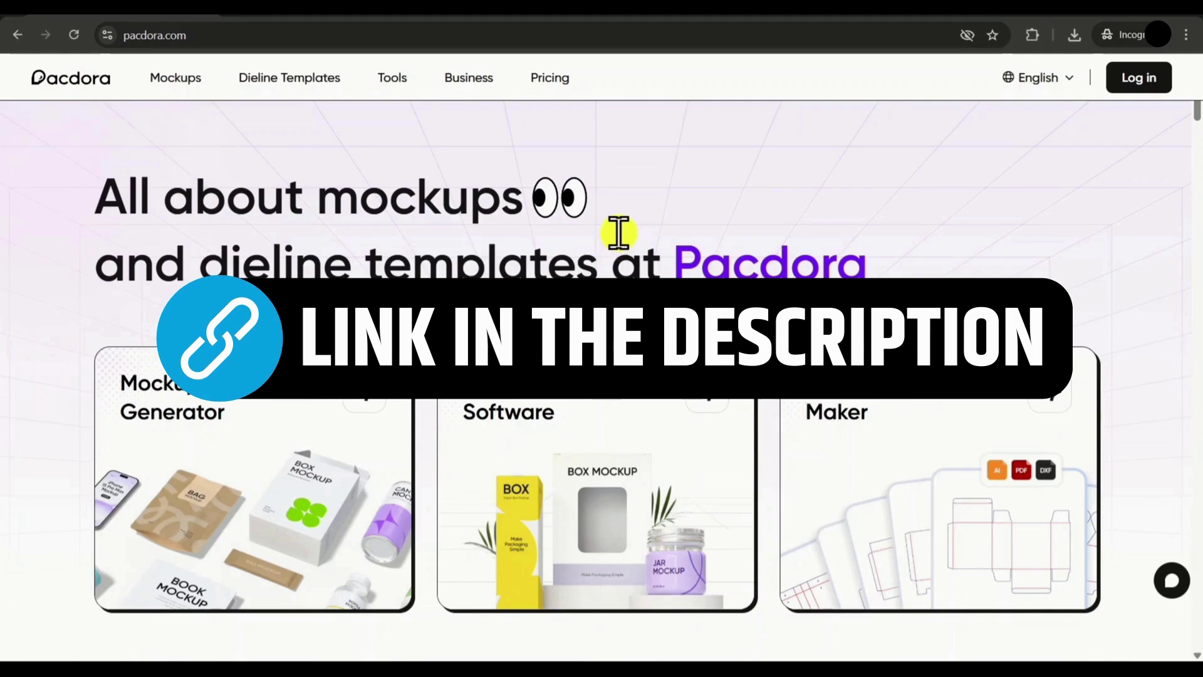
pyautogui.scroll(-1, 583, 357)
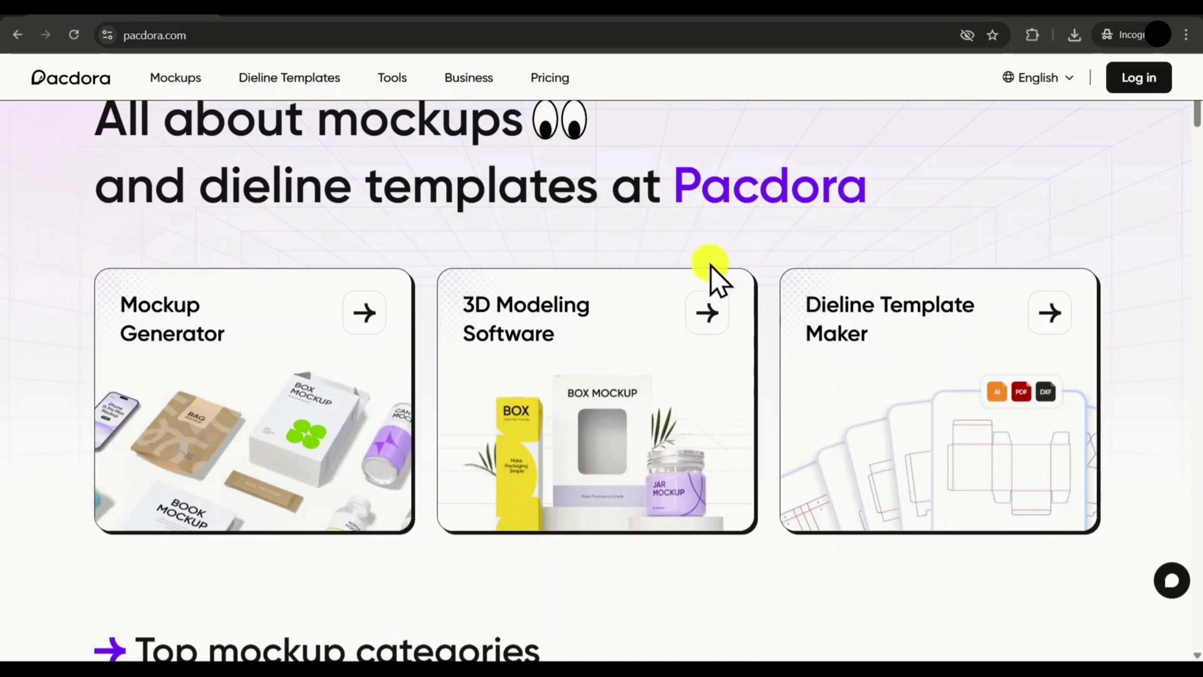
pyautogui.scroll(1, 711, 275)
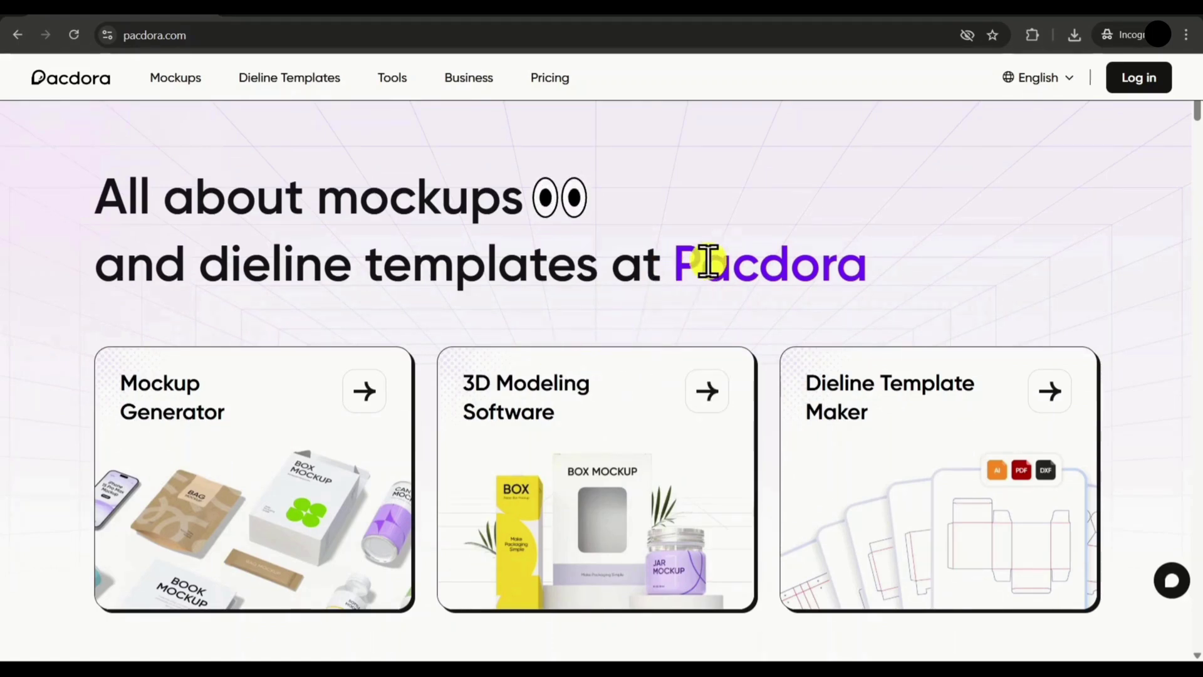
# Step: Log in, review saved mockup projects in Workspace, then return to the homepage tab
pyautogui.click(1124, 81)
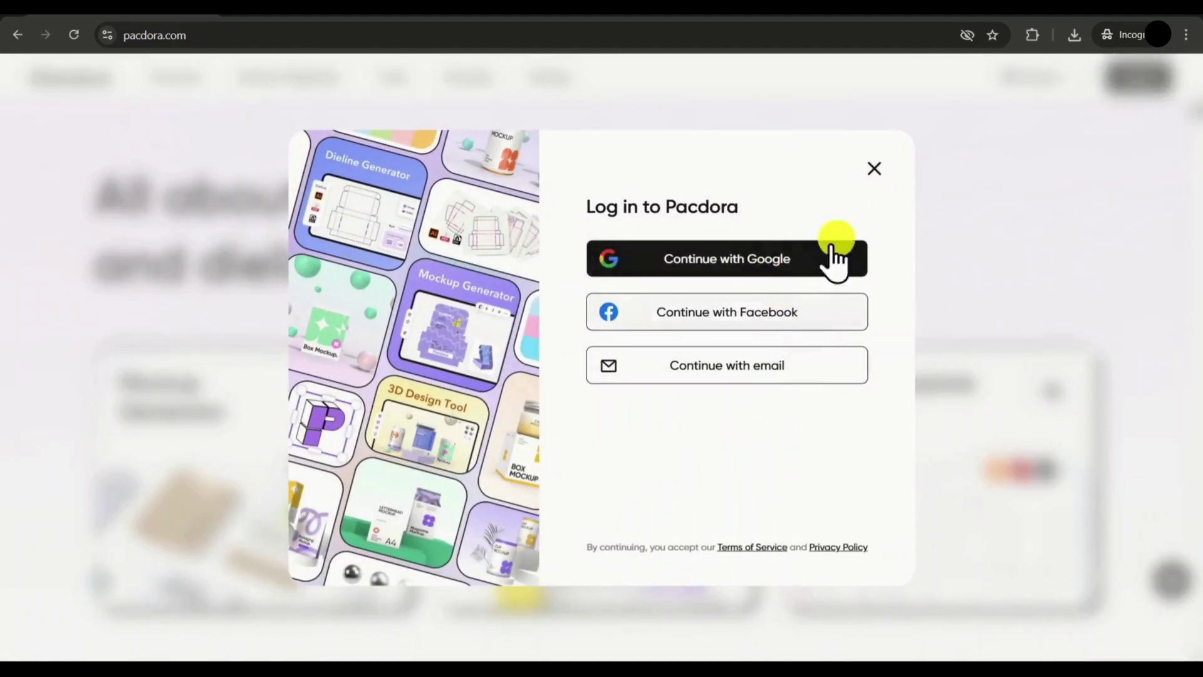
pyautogui.click(874, 170)
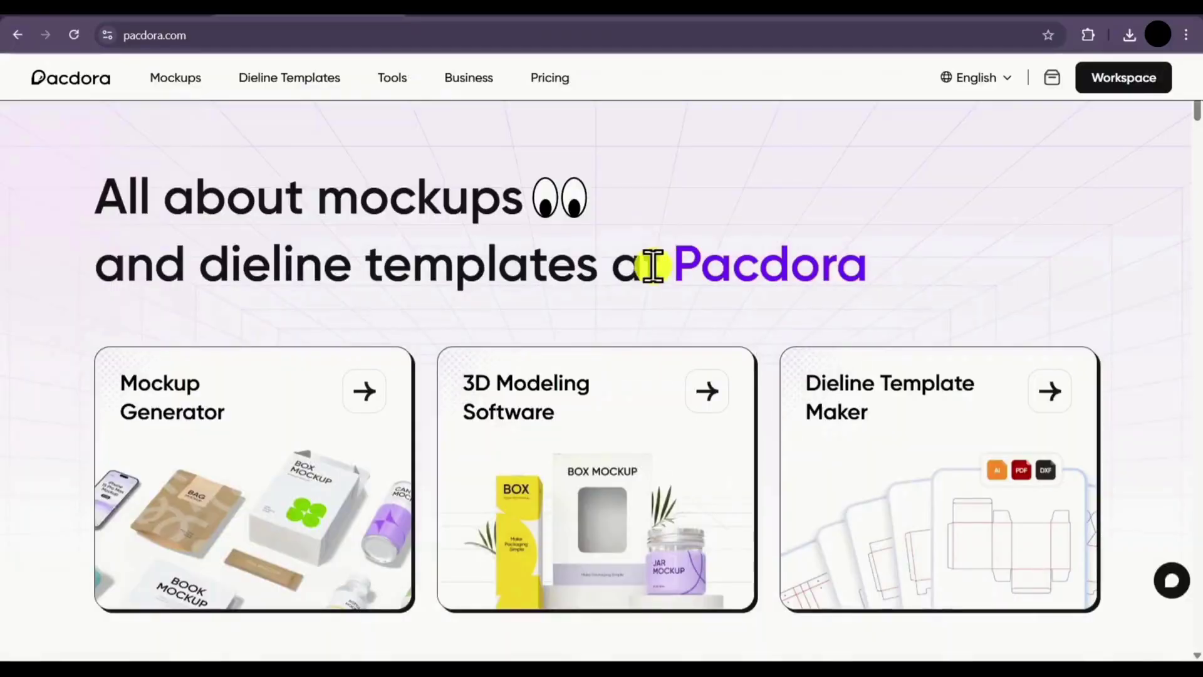
pyautogui.click(1129, 89)
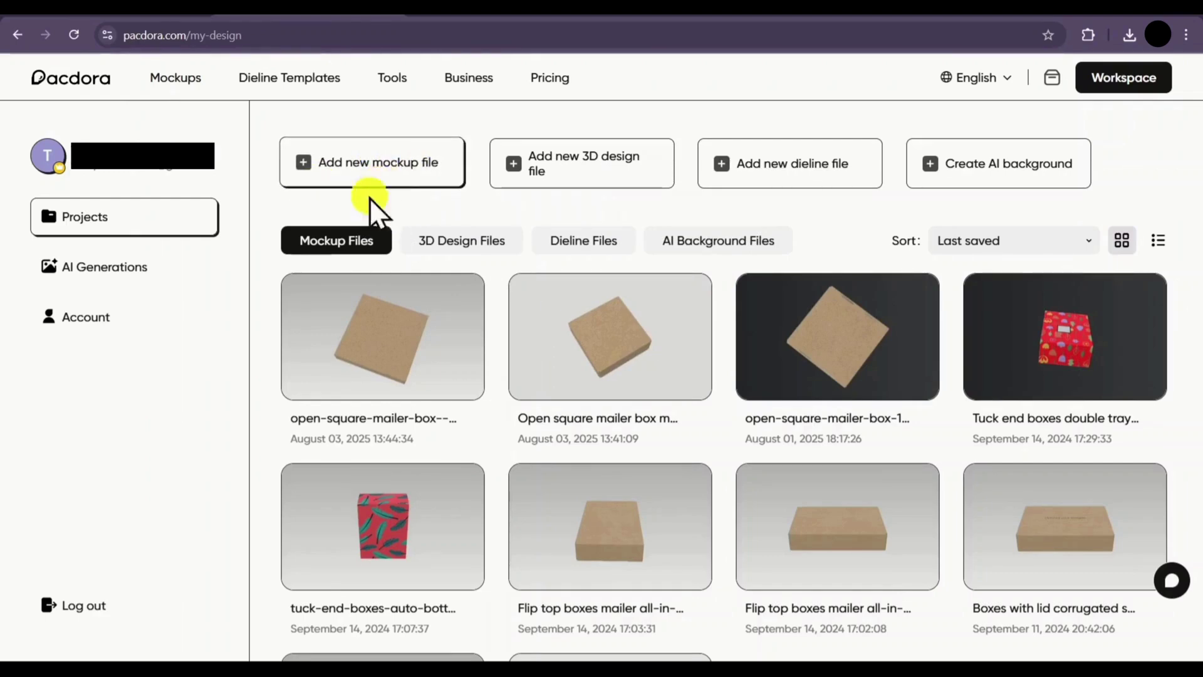
pyautogui.click(140, 13)
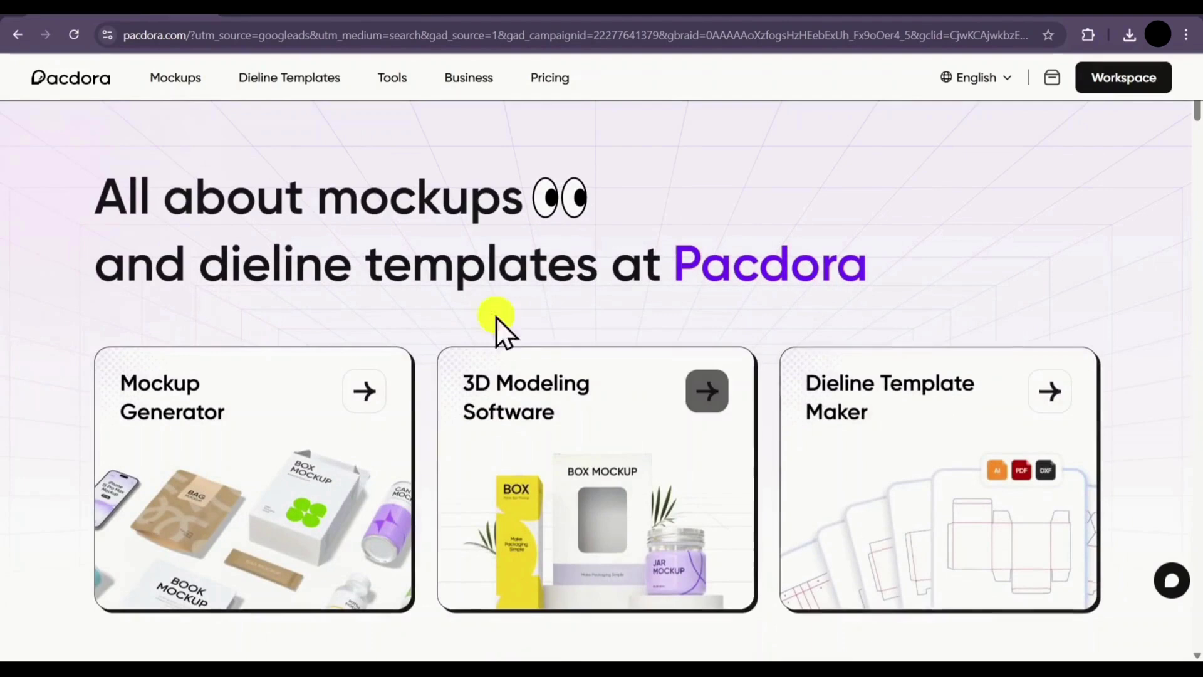
# Step: Open the Mockup Generator catalogue from the homepage
pyautogui.scroll(-2, 501, 301)
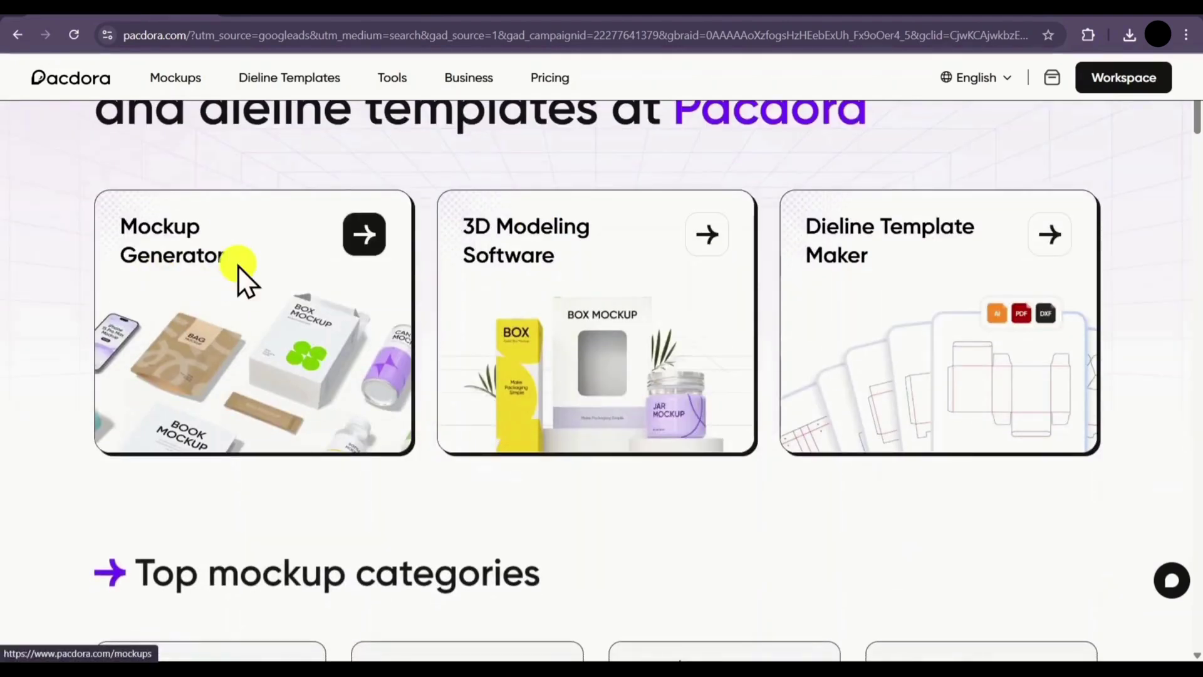
pyautogui.click(238, 266)
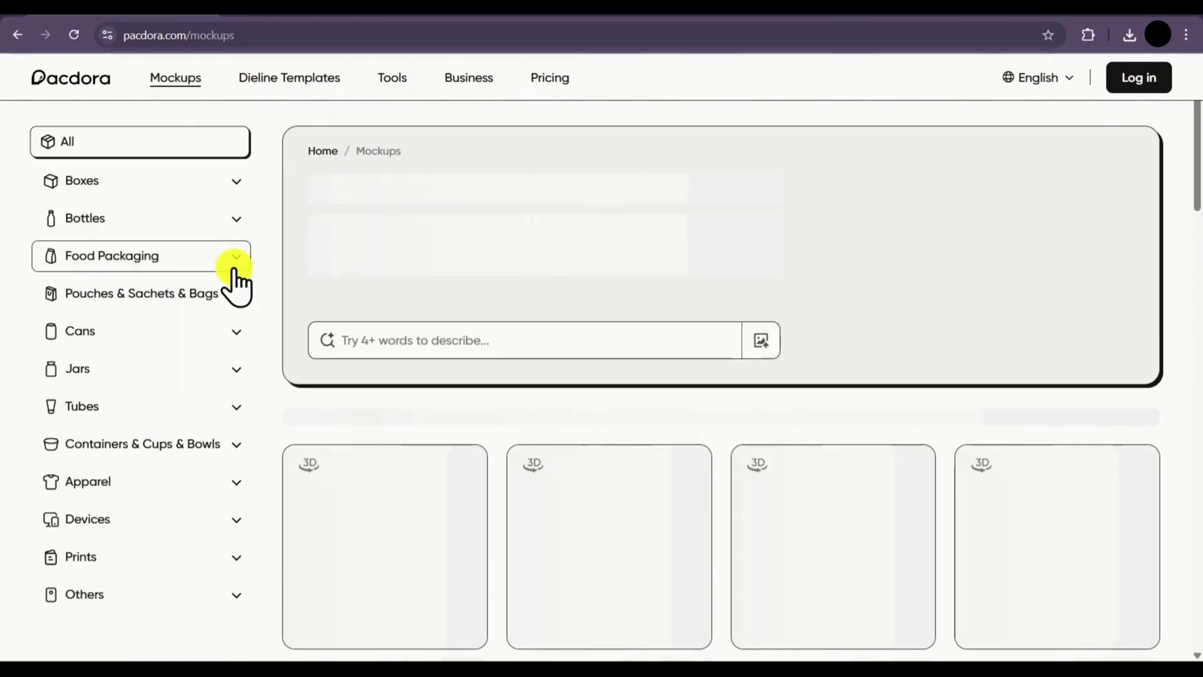
pyautogui.scroll(-2, 555, 251)
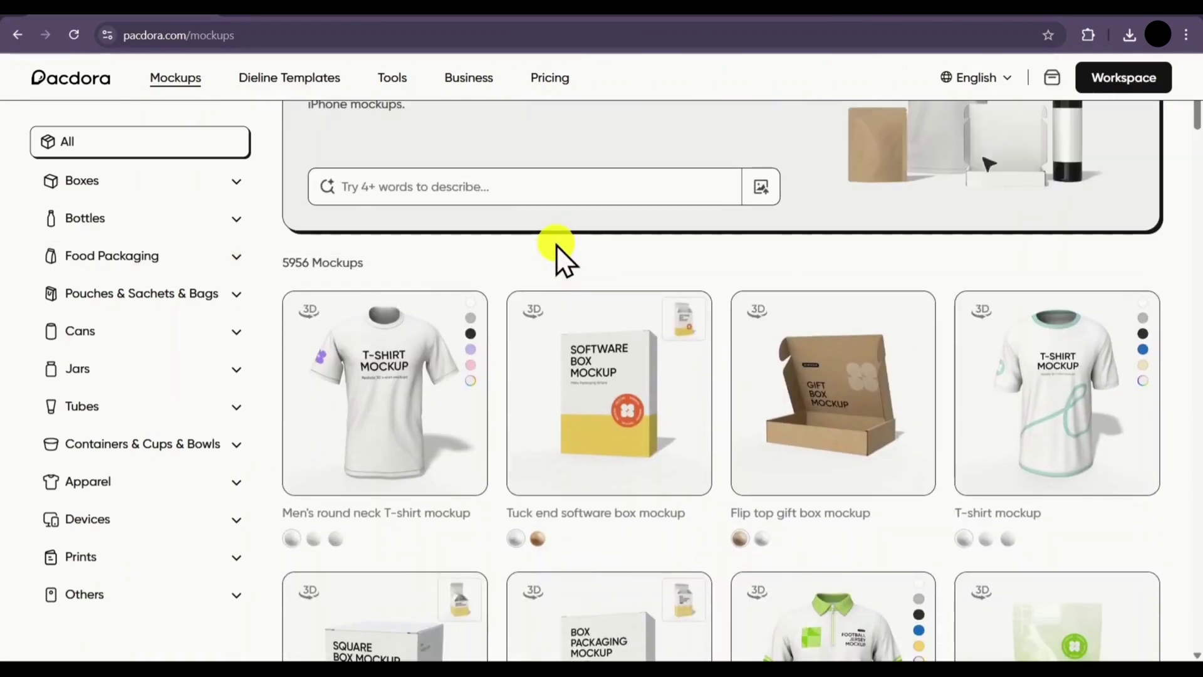
pyautogui.scroll(-3, 557, 244)
pyautogui.scroll(3, 545, 301)
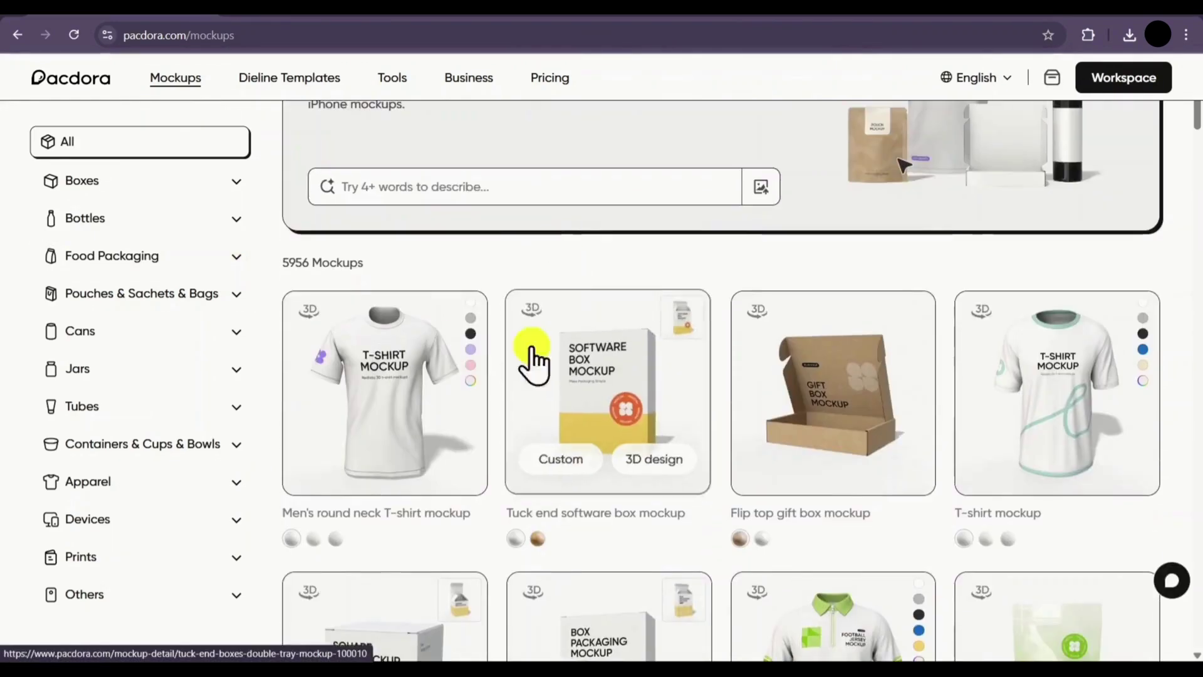
# Step: Filter the catalogue to the 60 Square Box mockups under Boxes
pyautogui.click(234, 184)
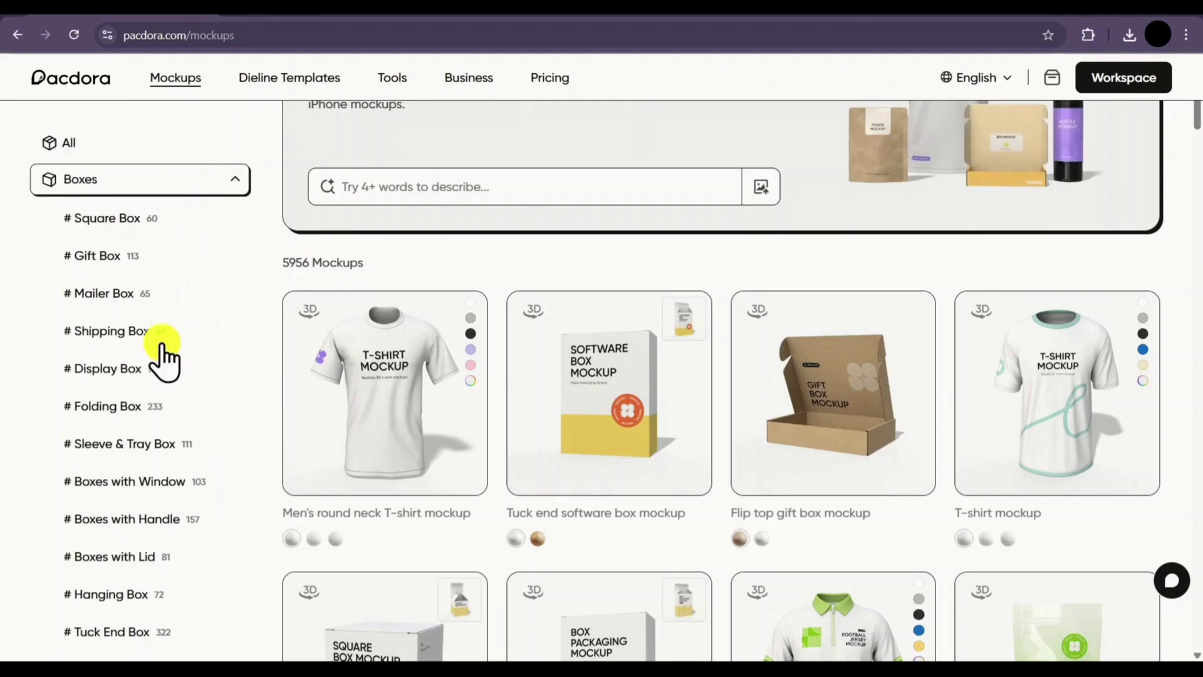
pyautogui.scroll(-3, 175, 344)
pyautogui.scroll(5, 194, 451)
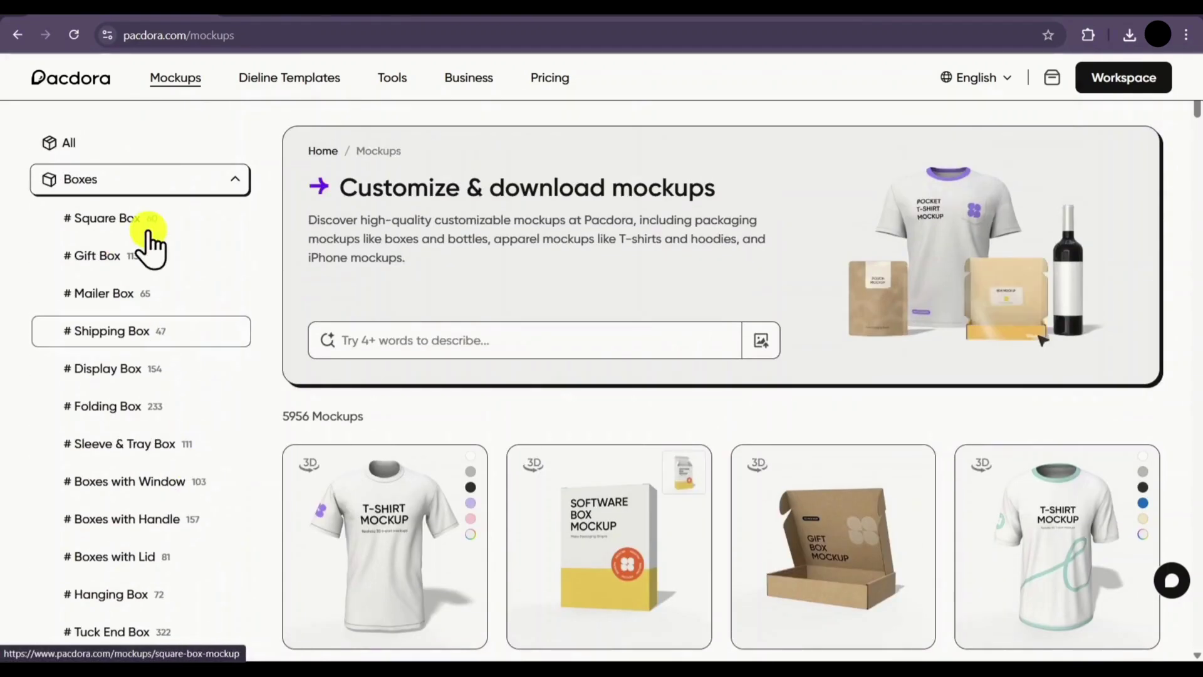
pyautogui.click(235, 180)
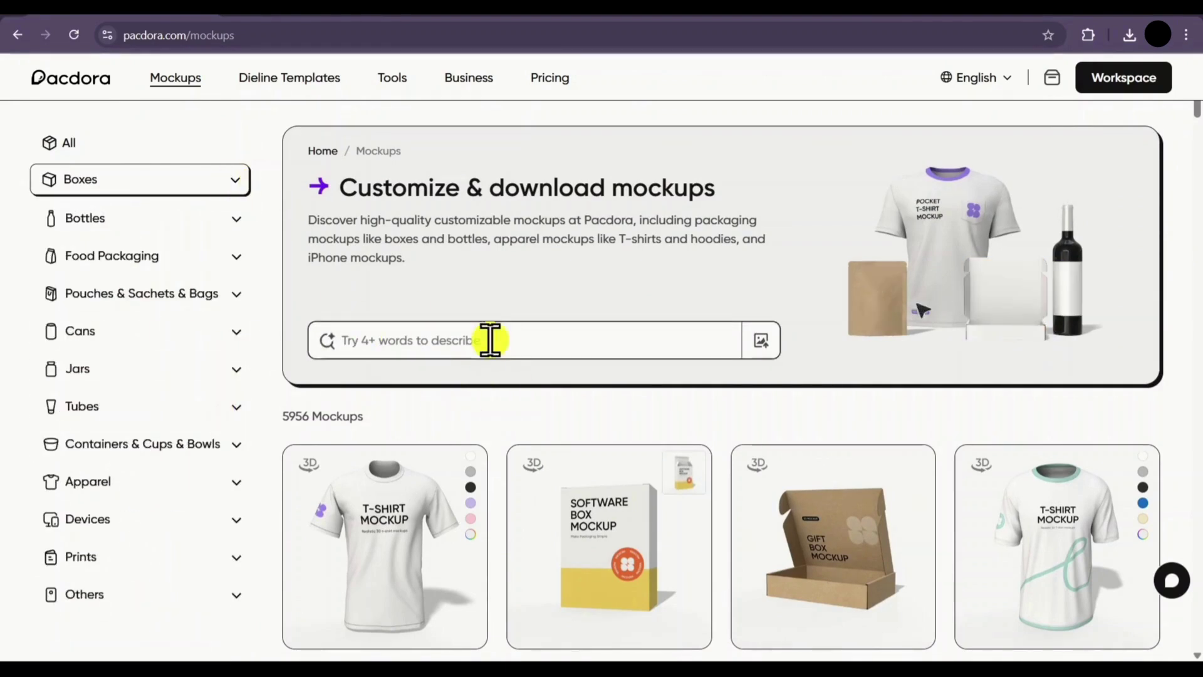
pyautogui.click(460, 338)
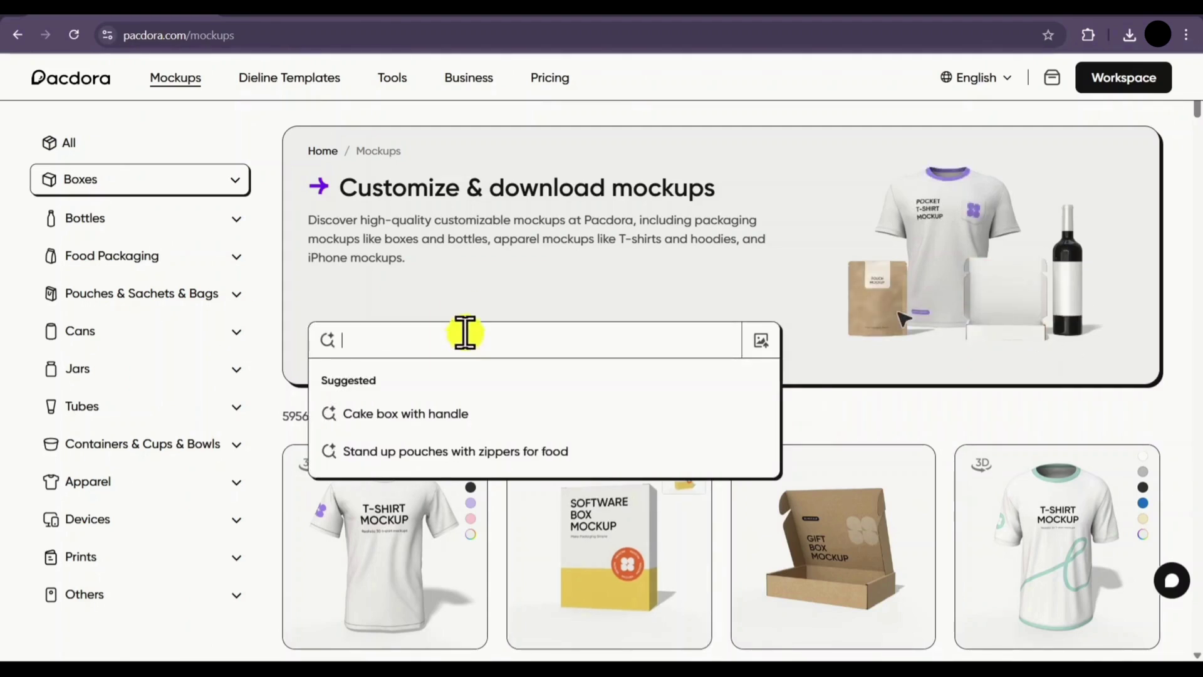
pyautogui.click(237, 183)
pyautogui.click(172, 216)
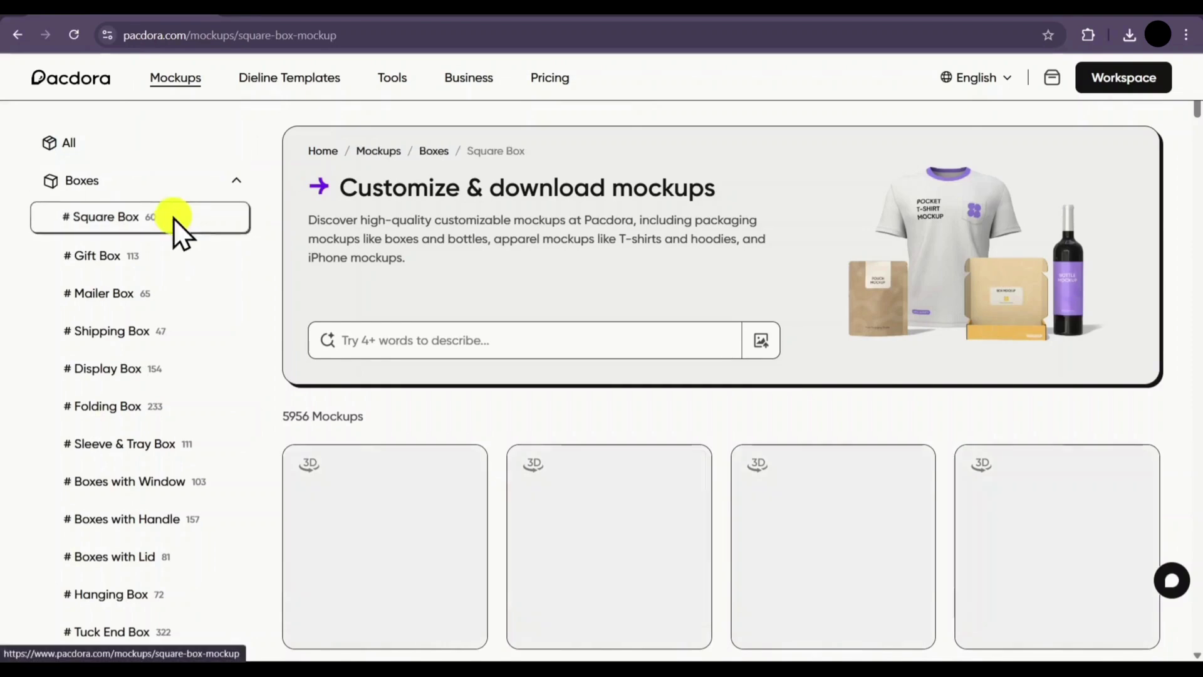
pyautogui.scroll(-3, 439, 326)
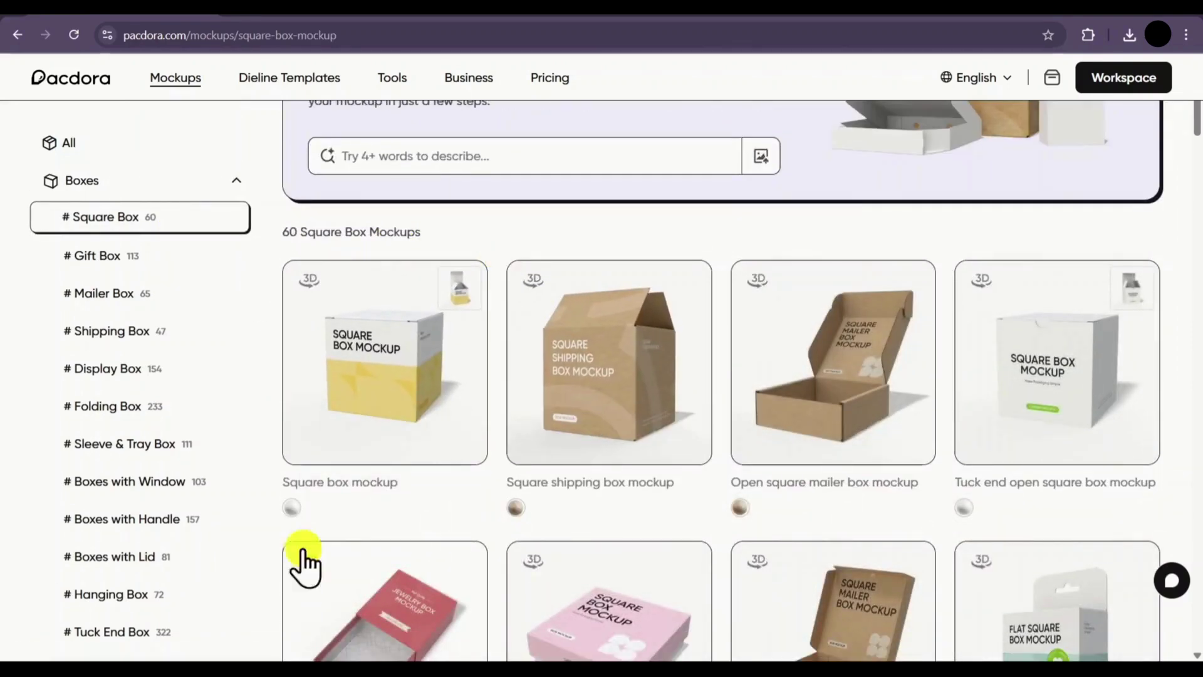
# Step: Load the Open square mailer box mockup and rotate it to an angled top view
pyautogui.moveTo(865, 379)
pyautogui.click(806, 363)
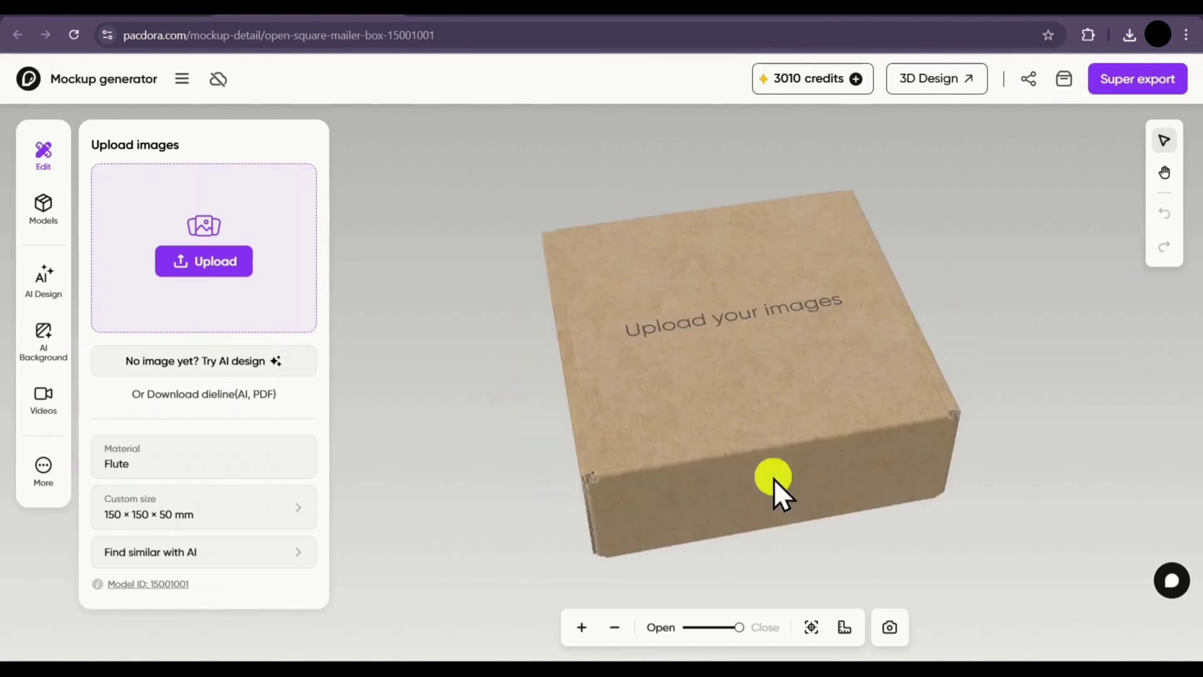
pyautogui.moveTo(767, 492); pyautogui.dragTo(837, 223)
pyautogui.click(1164, 173)
pyautogui.moveTo(835, 363); pyautogui.dragTo(798, 268)
pyautogui.moveTo(723, 398); pyautogui.dragTo(693, 381)
pyautogui.click(1165, 141)
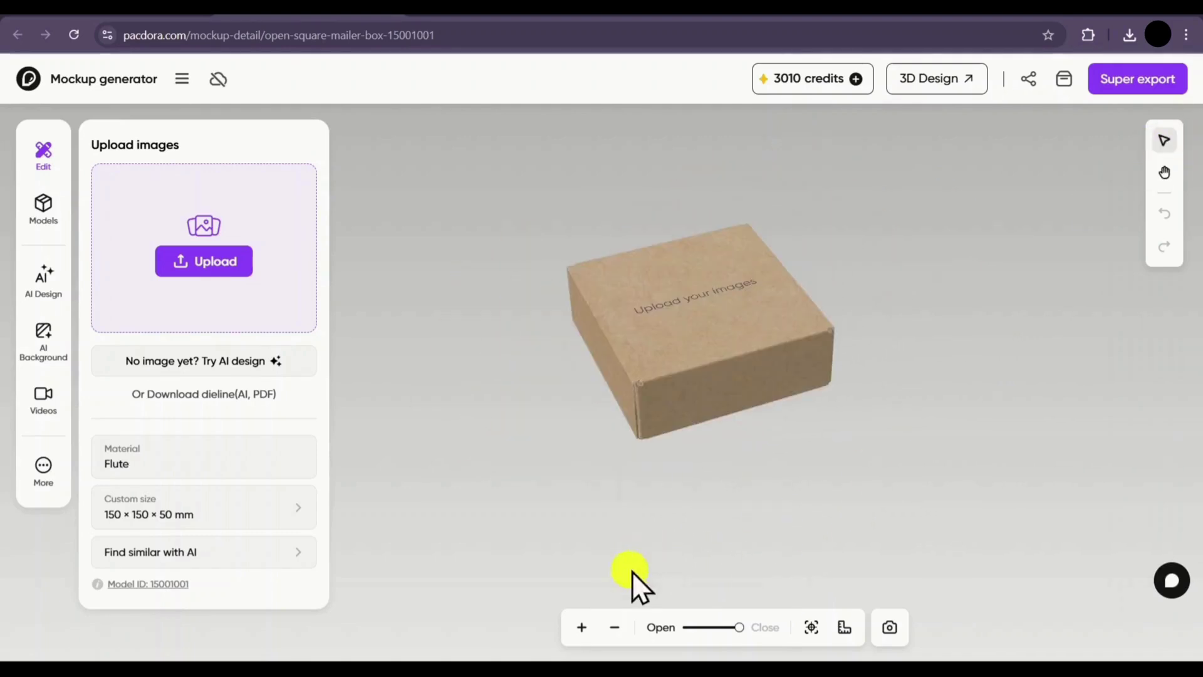
# Step: Zoom in and out, then drag the Open/Close slider to partly unfold the box
pyautogui.click(578, 629)
pyautogui.click(577, 630)
pyautogui.click(578, 629)
pyautogui.click(613, 629)
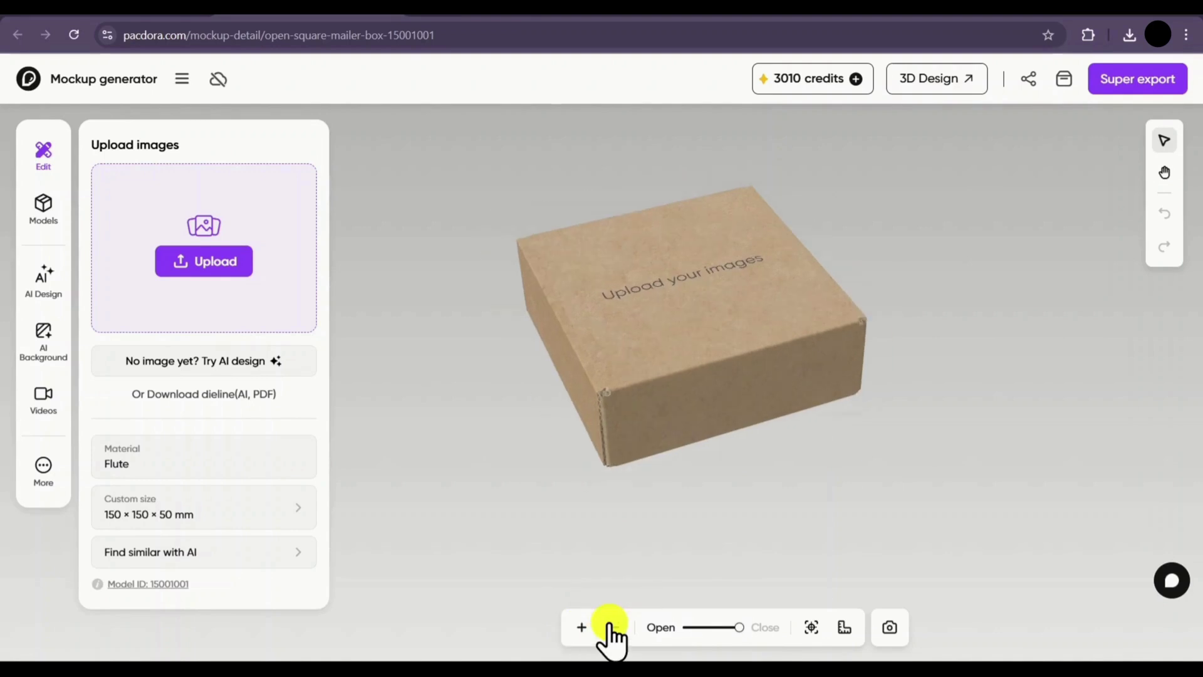
pyautogui.click(612, 628)
pyautogui.click(683, 329)
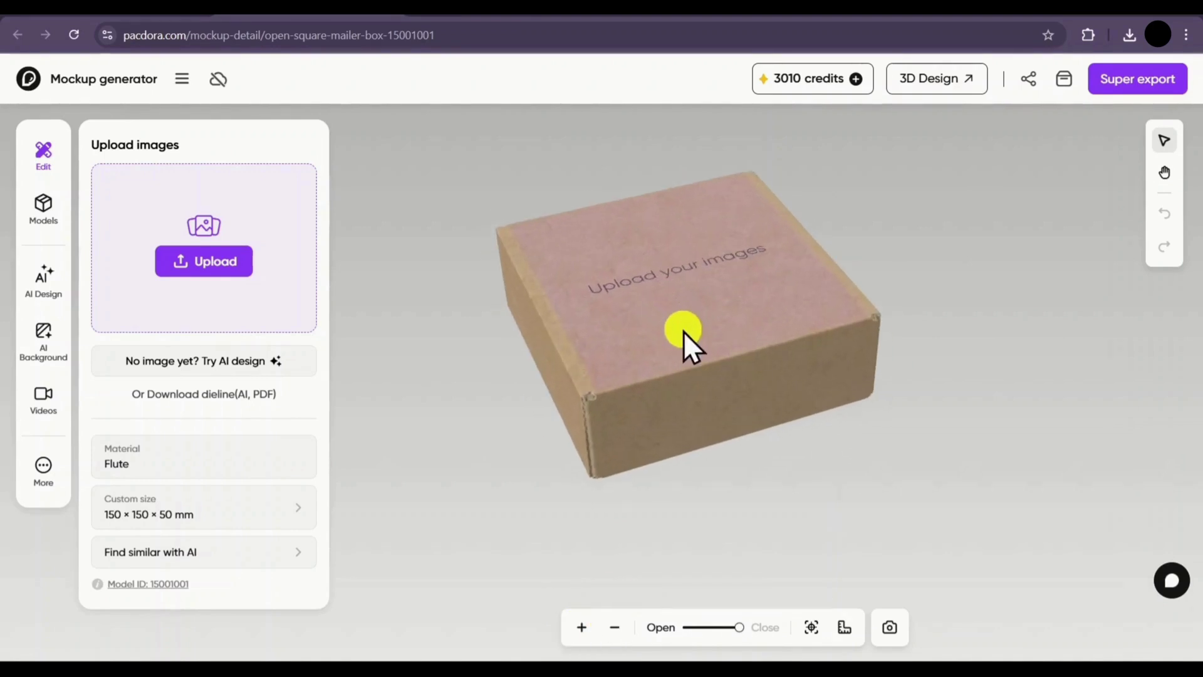
pyautogui.moveTo(737, 628)
pyautogui.mouseDown()
pyautogui.moveTo(695, 629)
pyautogui.moveTo(738, 628)
pyautogui.mouseUp()
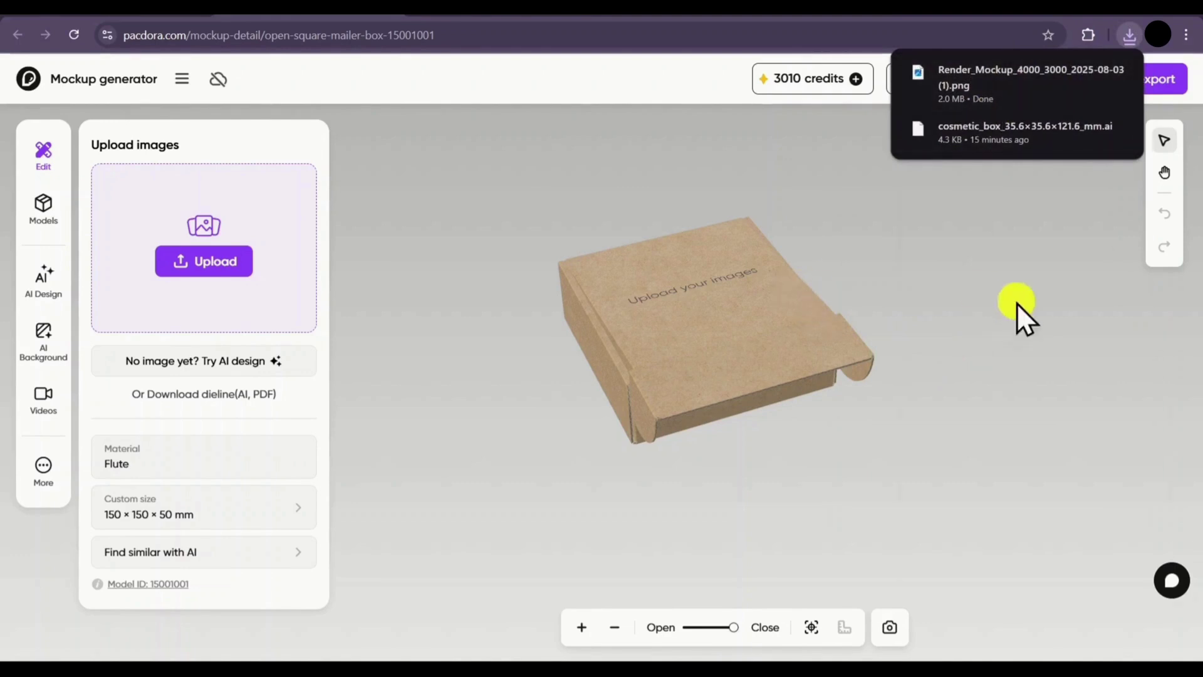
pyautogui.click(43, 166)
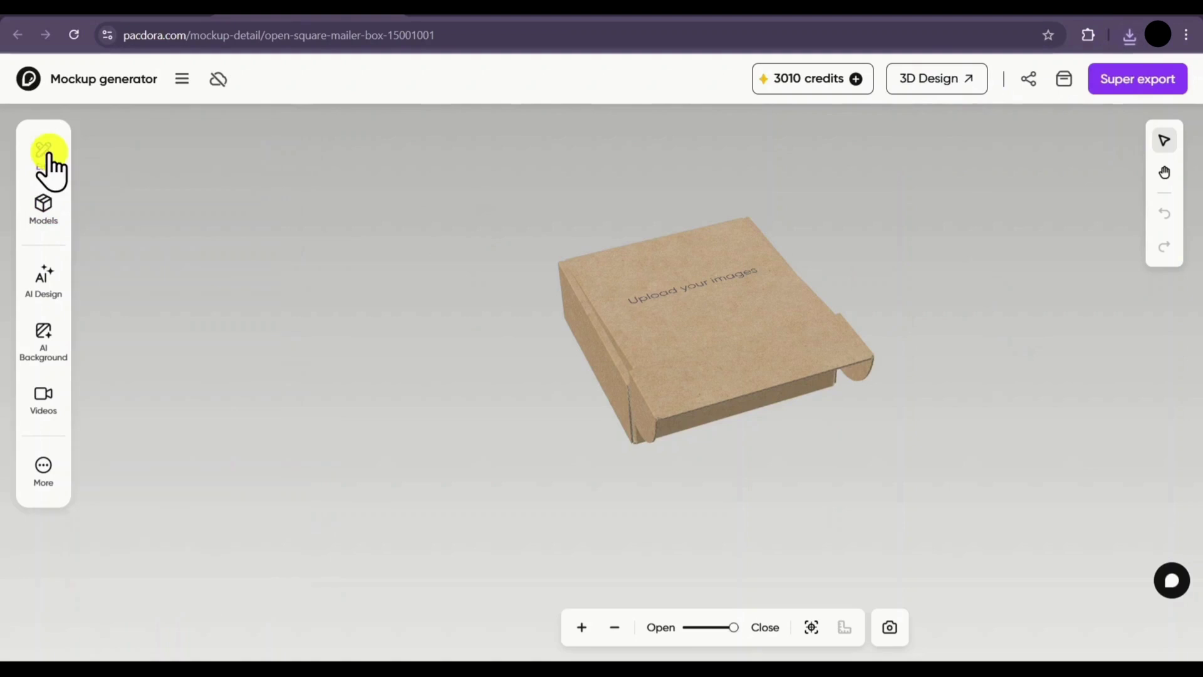
pyautogui.click(44, 165)
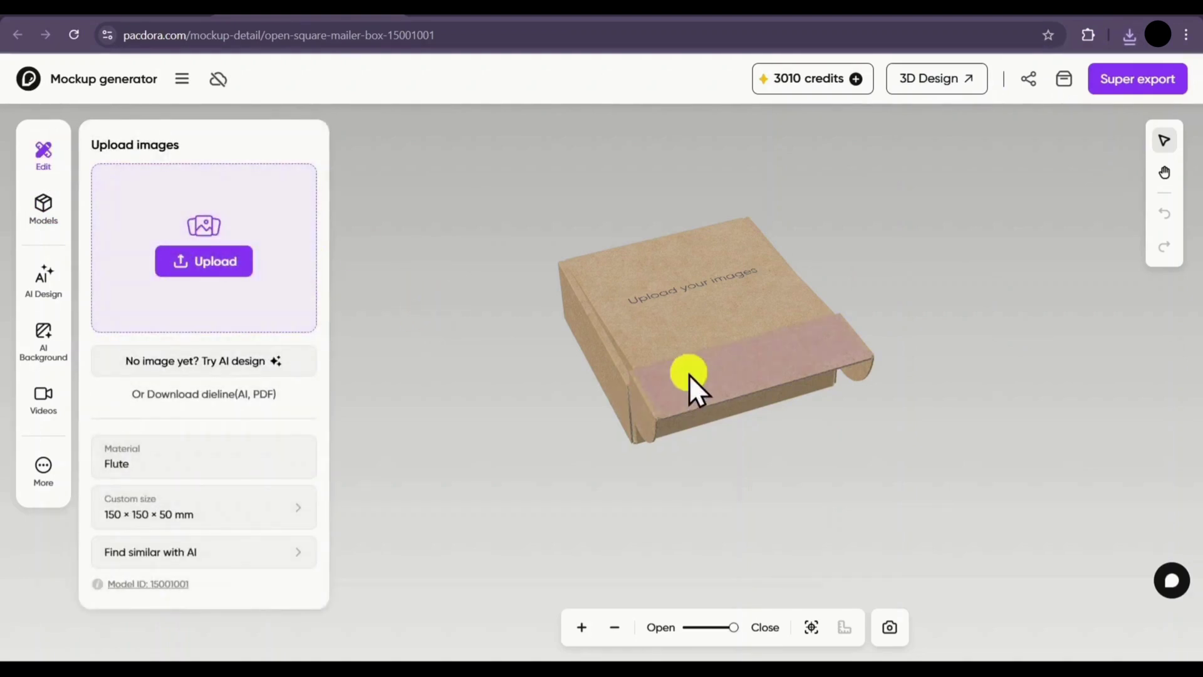
# Step: Place the uploaded flag photo on the dieline's lower panel and shrink it
pyautogui.click(207, 267)
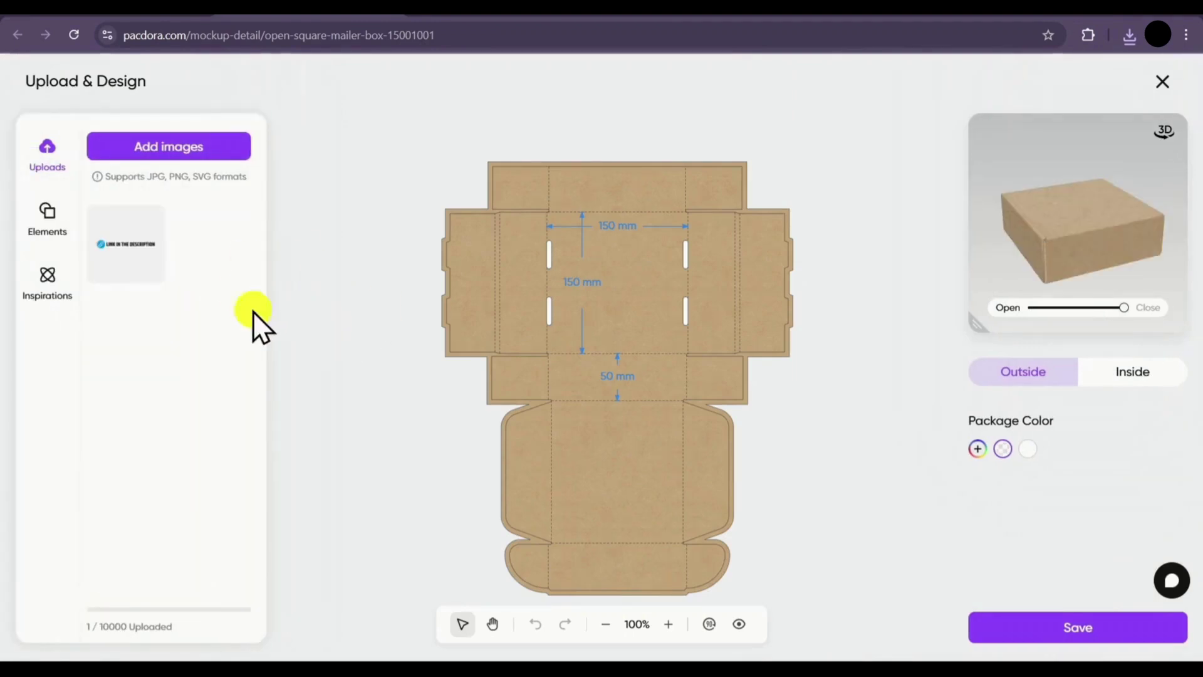
pyautogui.moveTo(610, 404); pyautogui.dragTo(659, 486)
pyautogui.moveTo(781, 368); pyautogui.dragTo(682, 406)
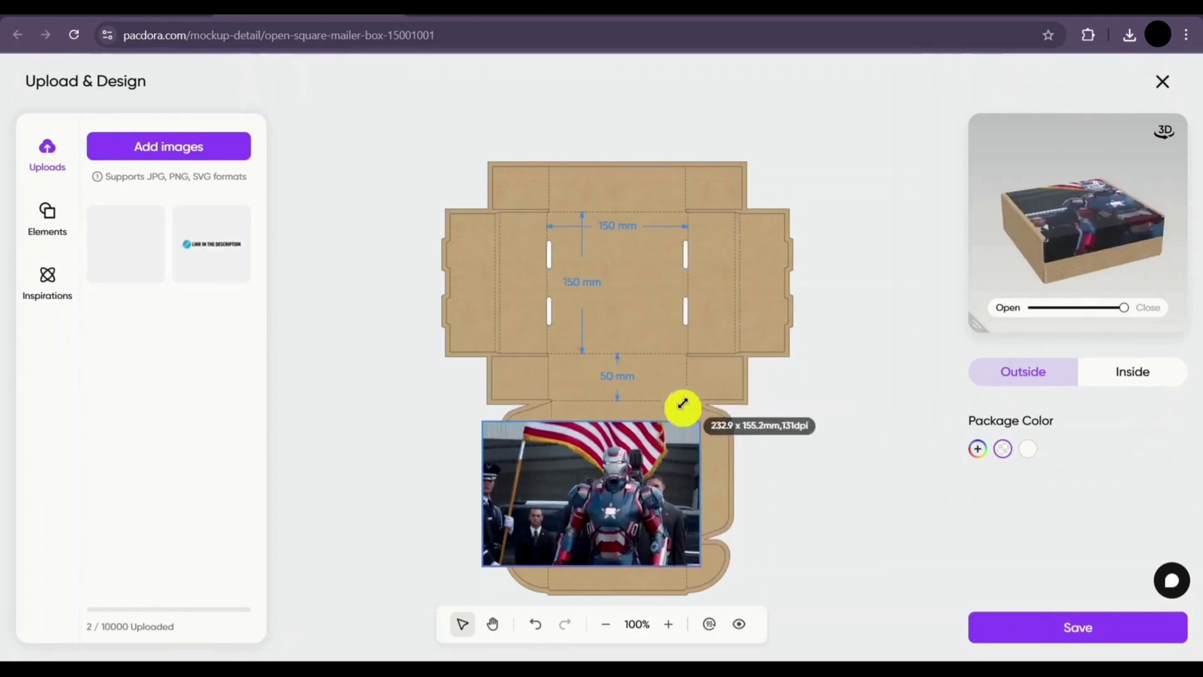
pyautogui.moveTo(563, 512); pyautogui.dragTo(585, 510)
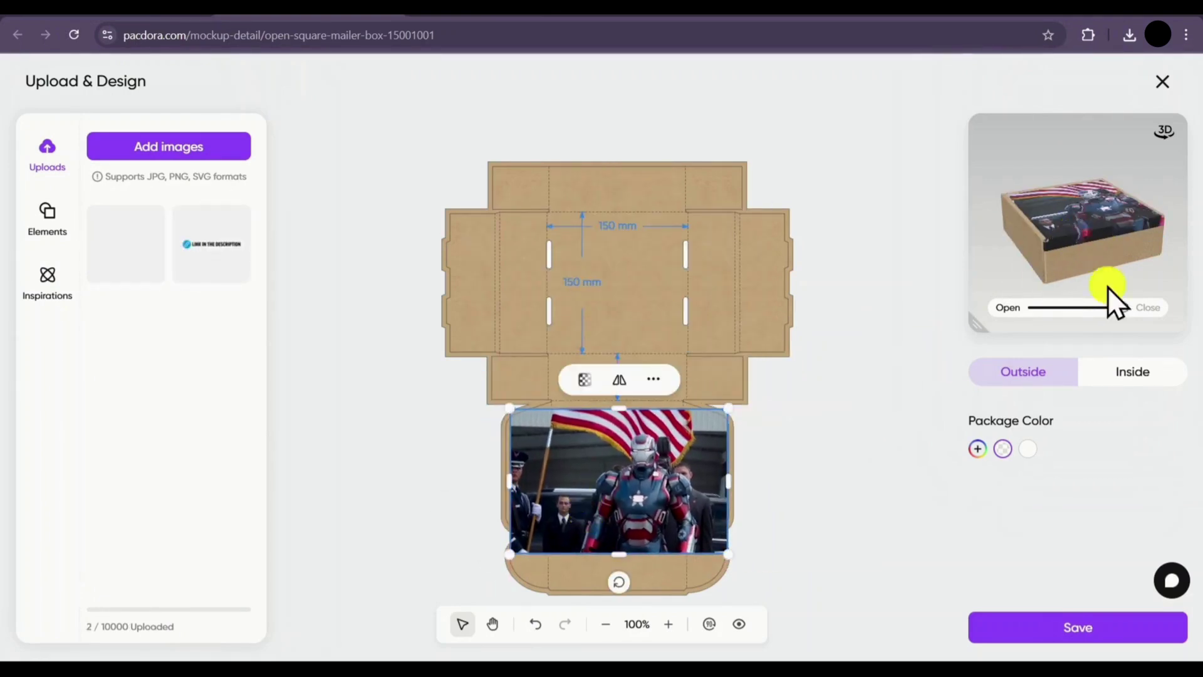
# Step: Check the box inside and out in the 3D preview, then delete the photo
pyautogui.moveTo(1108, 221); pyautogui.dragTo(1119, 314)
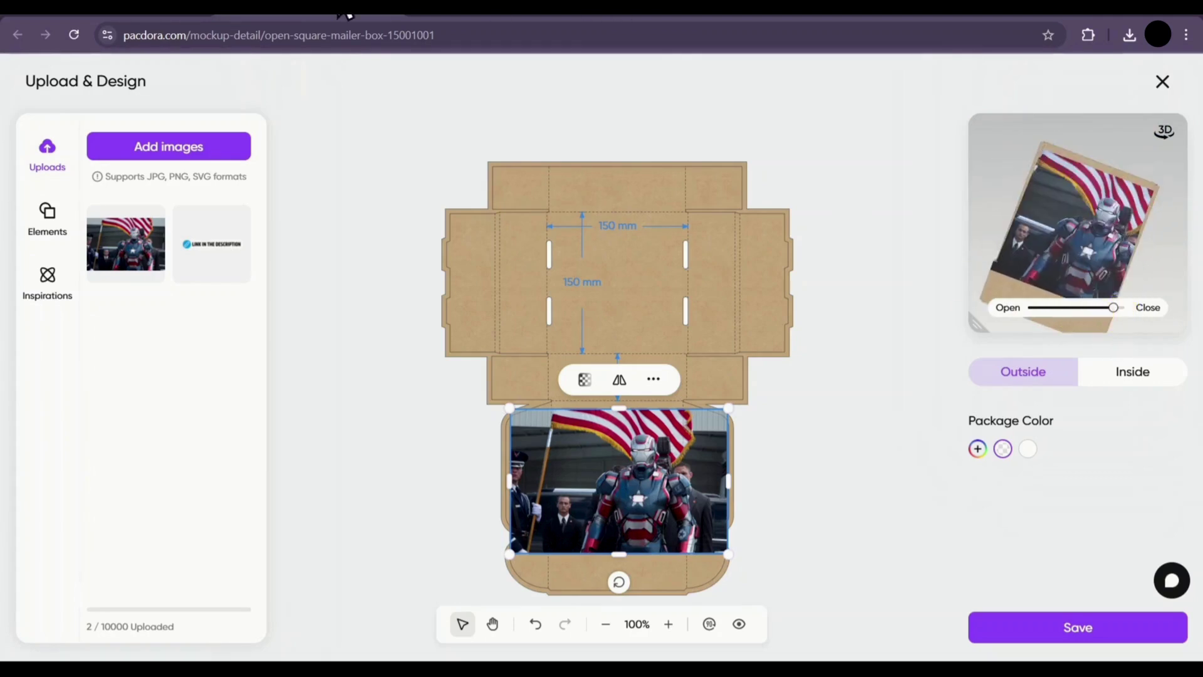
pyautogui.click(1128, 376)
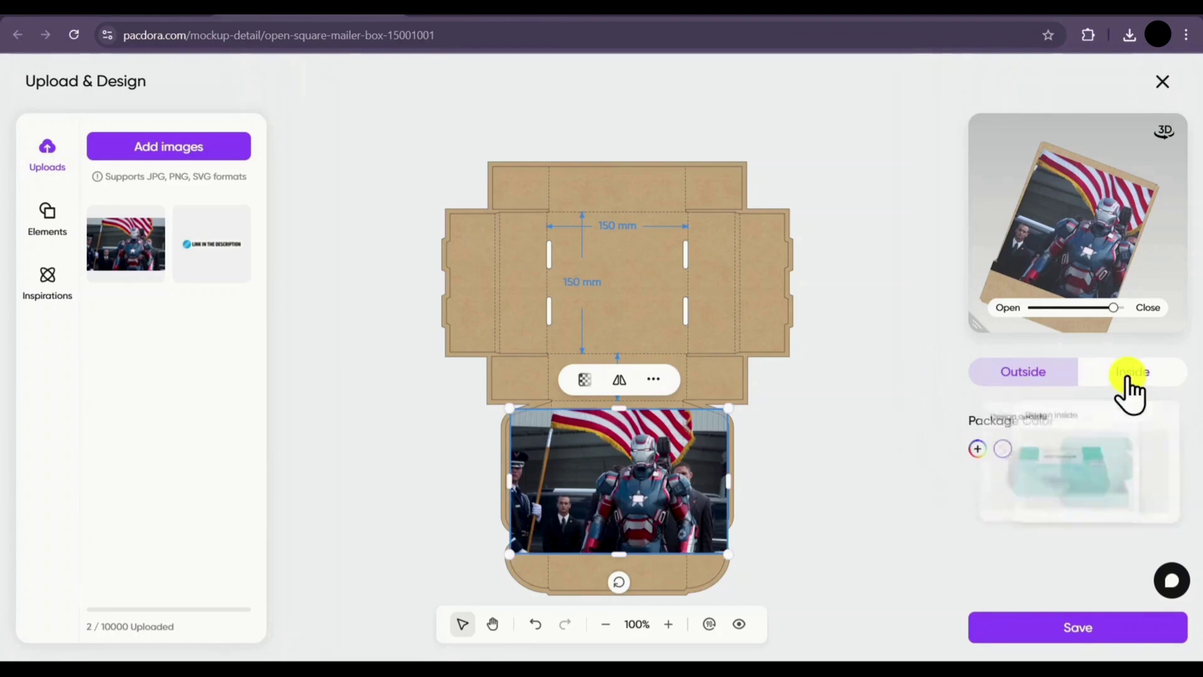
pyautogui.click(1023, 371)
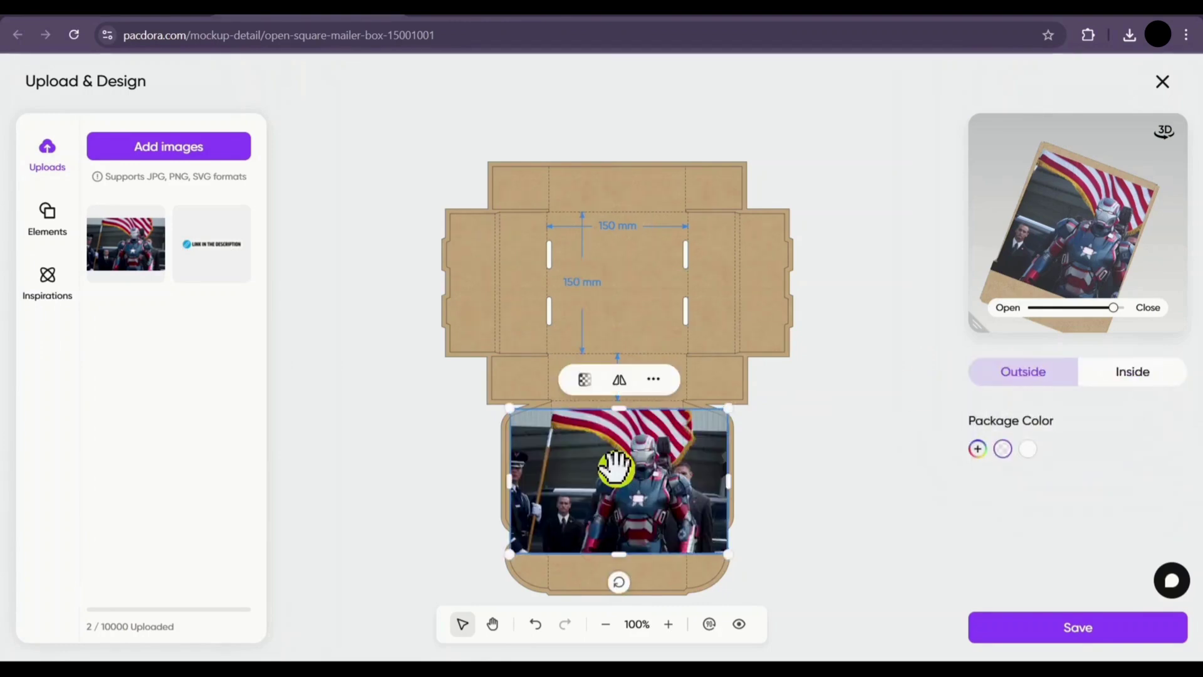
pyautogui.press('Delete')
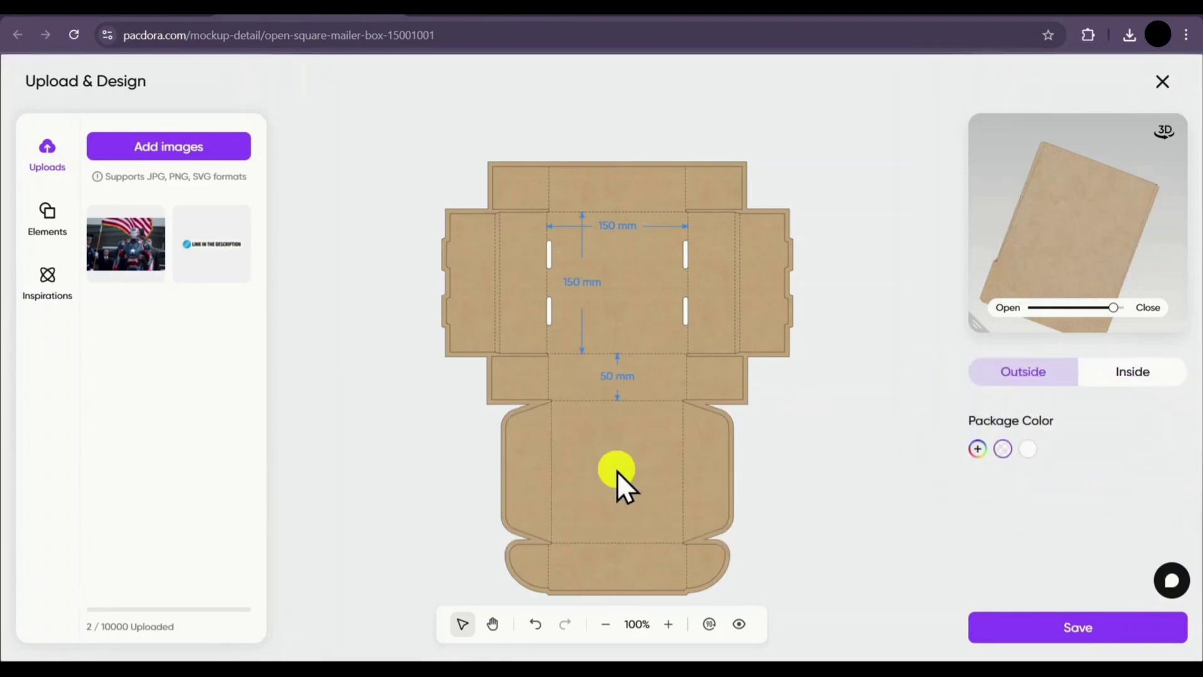
# Step: Colour the box outside red #ff0000 and the inside cyan #00c8ff
pyautogui.click(977, 448)
pyautogui.moveTo(908, 349); pyautogui.dragTo(978, 286)
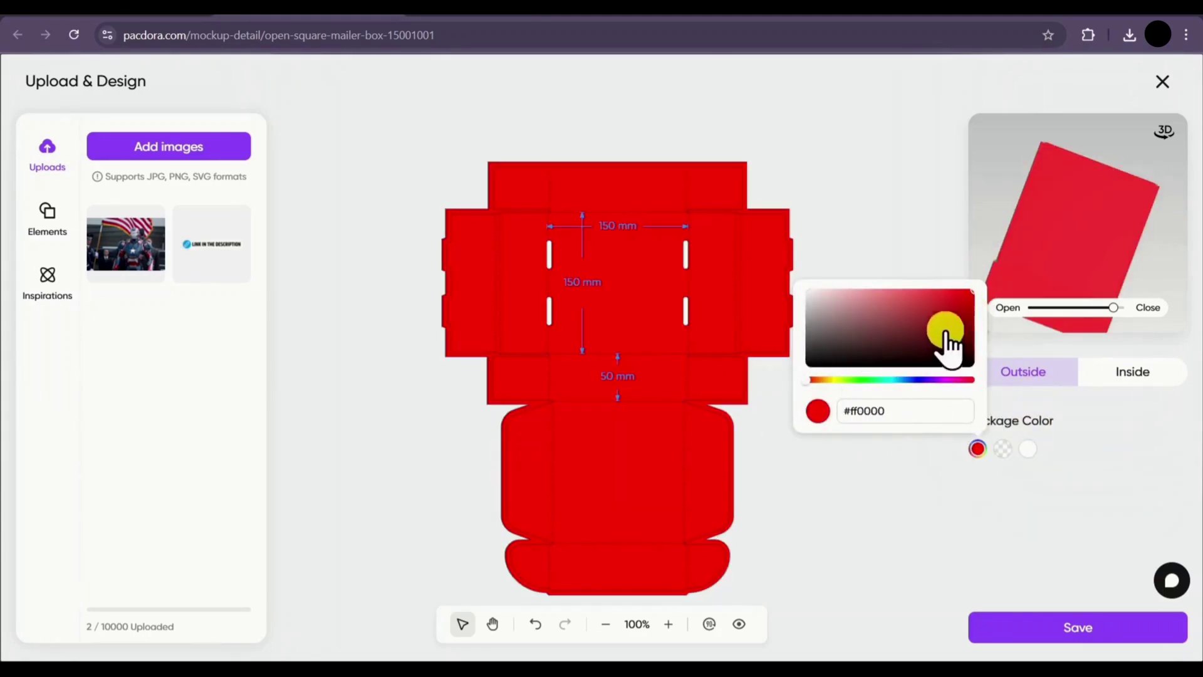
pyautogui.moveTo(1108, 406)
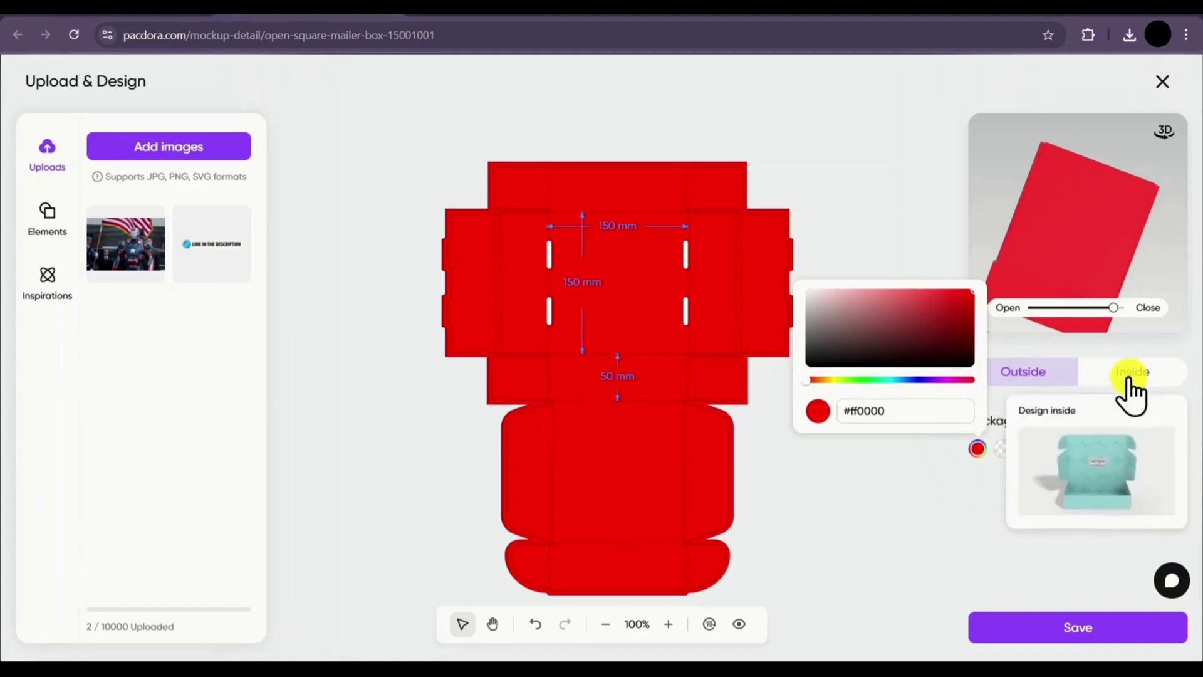
pyautogui.click(1118, 380)
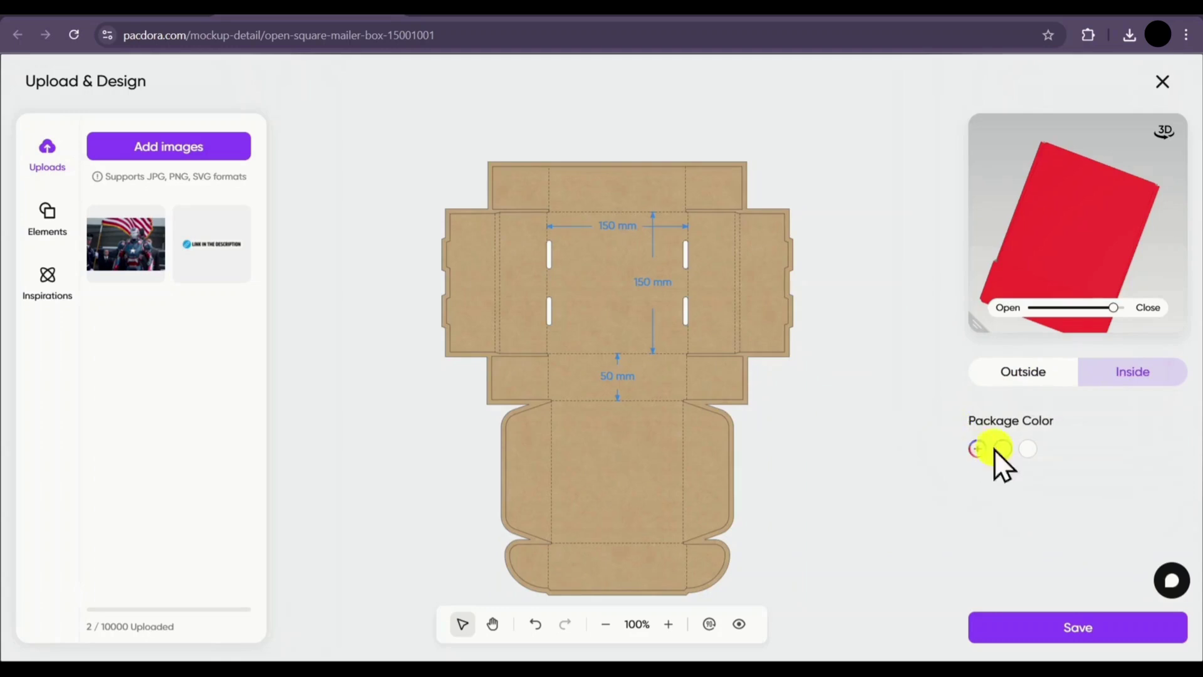
pyautogui.click(978, 449)
pyautogui.click(897, 380)
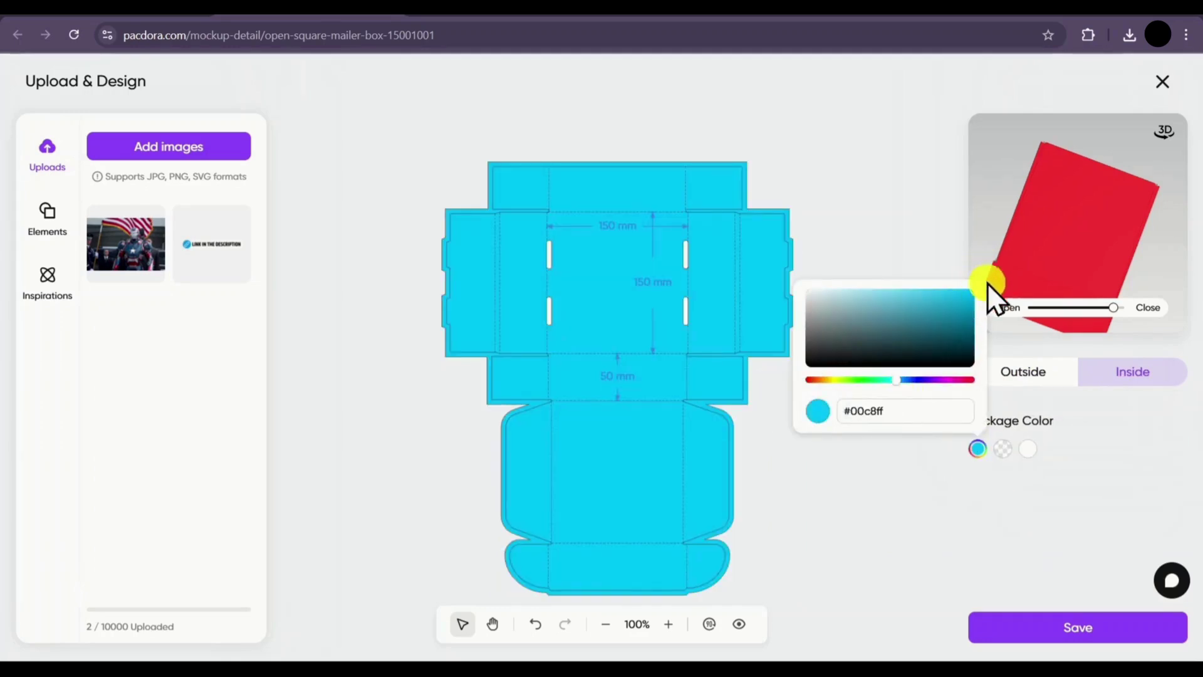
# Step: Open the lid in the 3D preview and look at the canvas display options
pyautogui.moveTo(1112, 308)
pyautogui.mouseDown()
pyautogui.moveTo(1030, 308)
pyautogui.moveTo(1114, 310)
pyautogui.mouseUp()
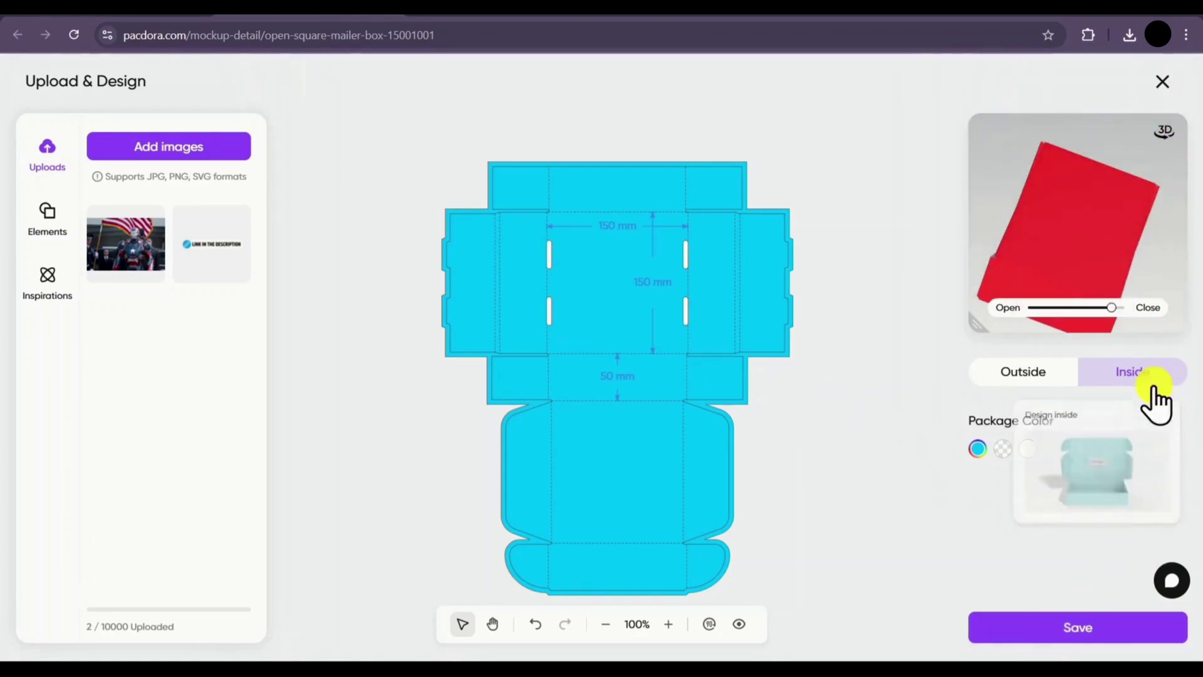
pyautogui.click(739, 623)
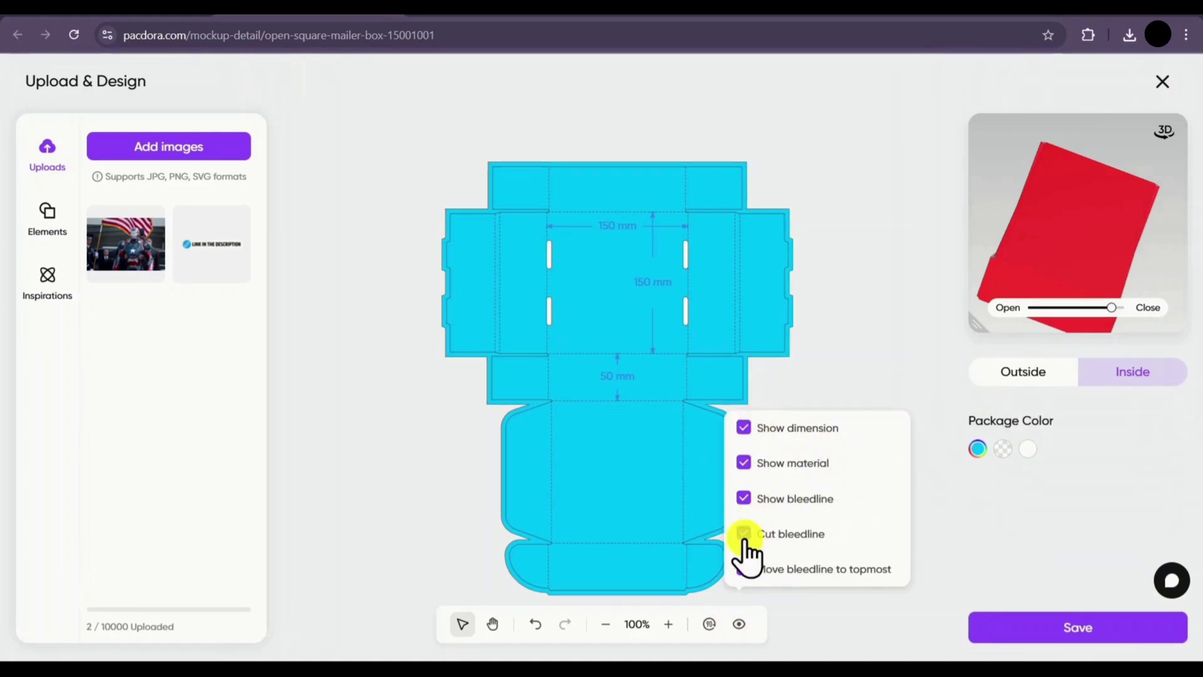
pyautogui.click(739, 624)
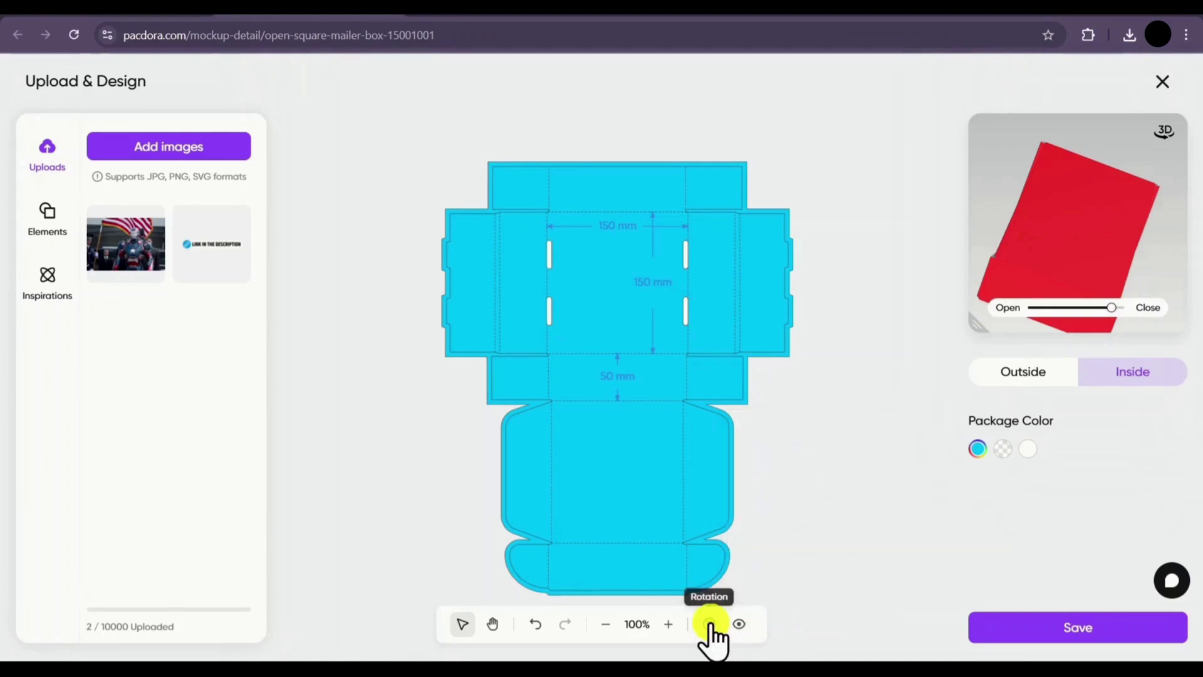
# Step: Rotate the dieline three times by 90 degrees
pyautogui.click(710, 623)
pyautogui.click(710, 624)
pyautogui.click(710, 624)
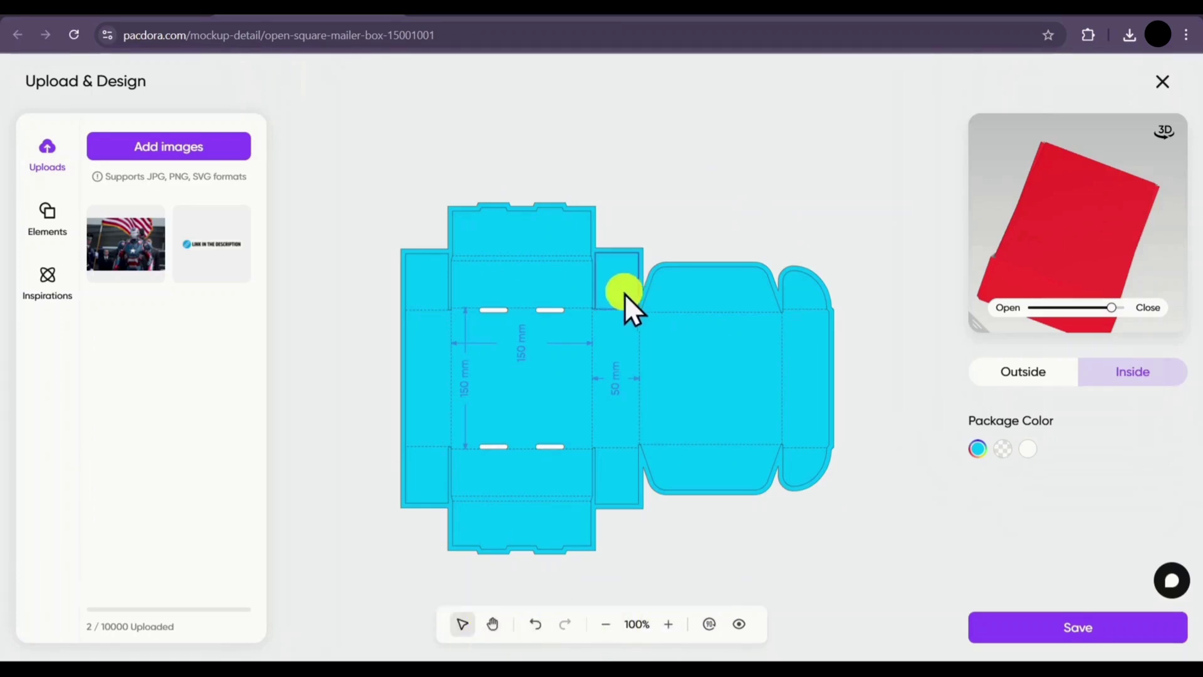
# Step: Add a grey square shape onto the inside base panel and bring up the pattern library
pyautogui.moveTo(234, 213)
pyautogui.click(42, 220)
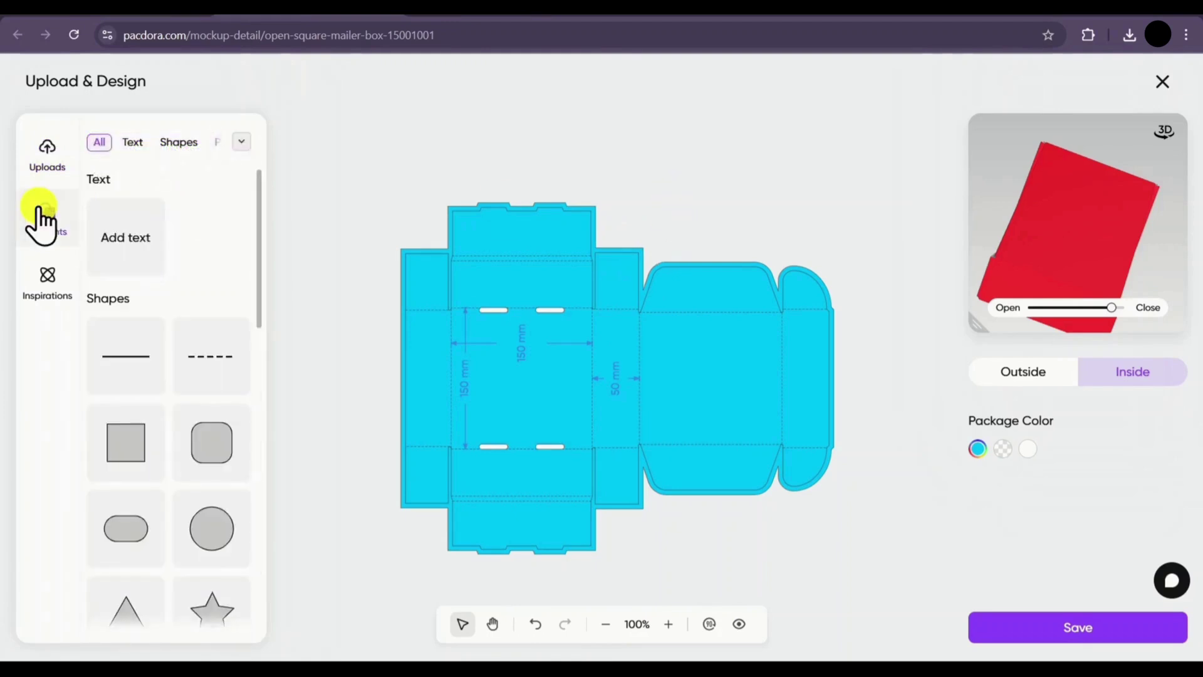
pyautogui.click(125, 451)
pyautogui.moveTo(618, 376); pyautogui.dragTo(510, 376)
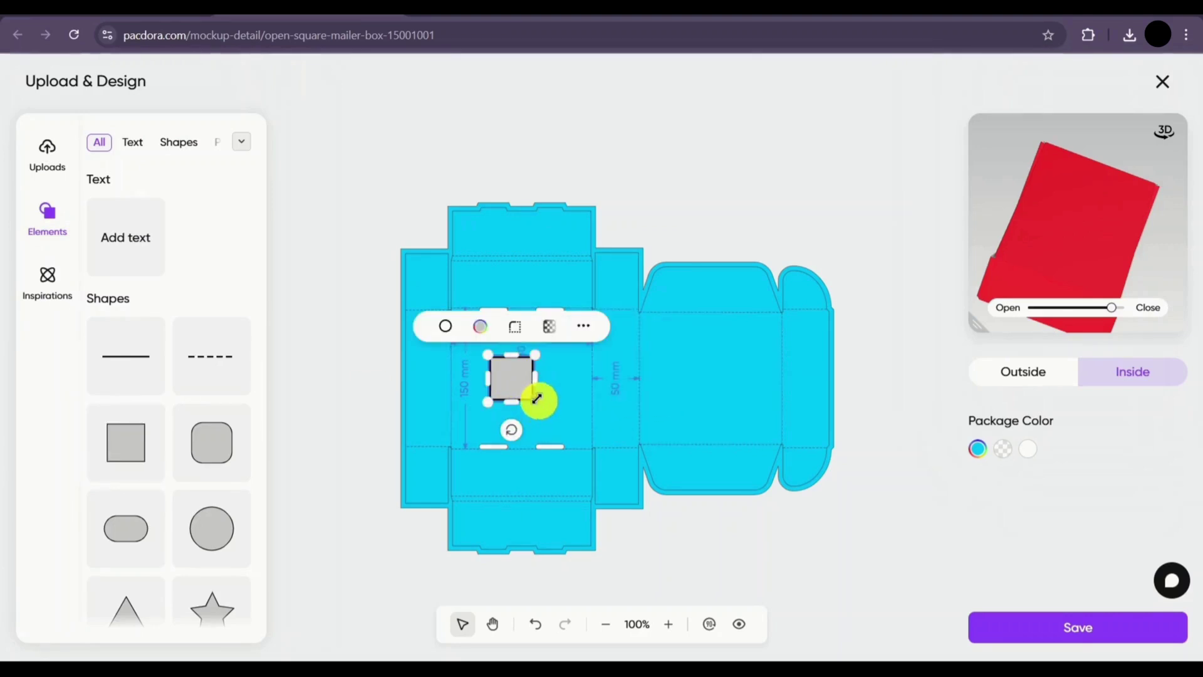
pyautogui.scroll(-6, 158, 302)
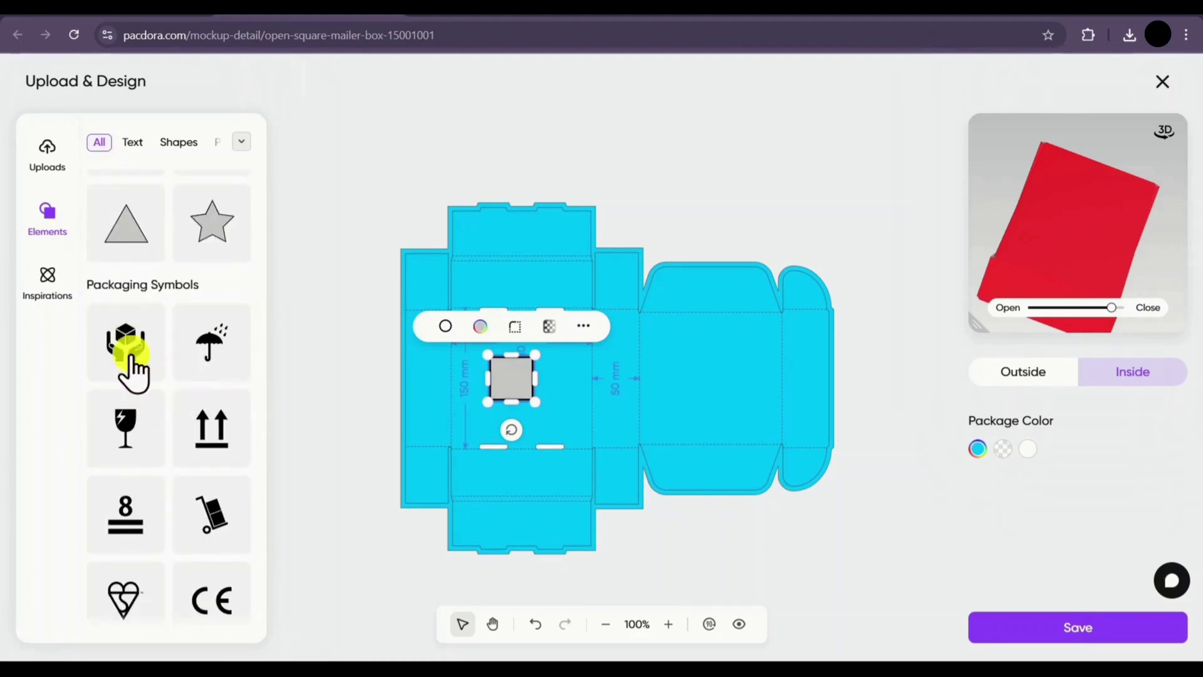
pyautogui.click(50, 285)
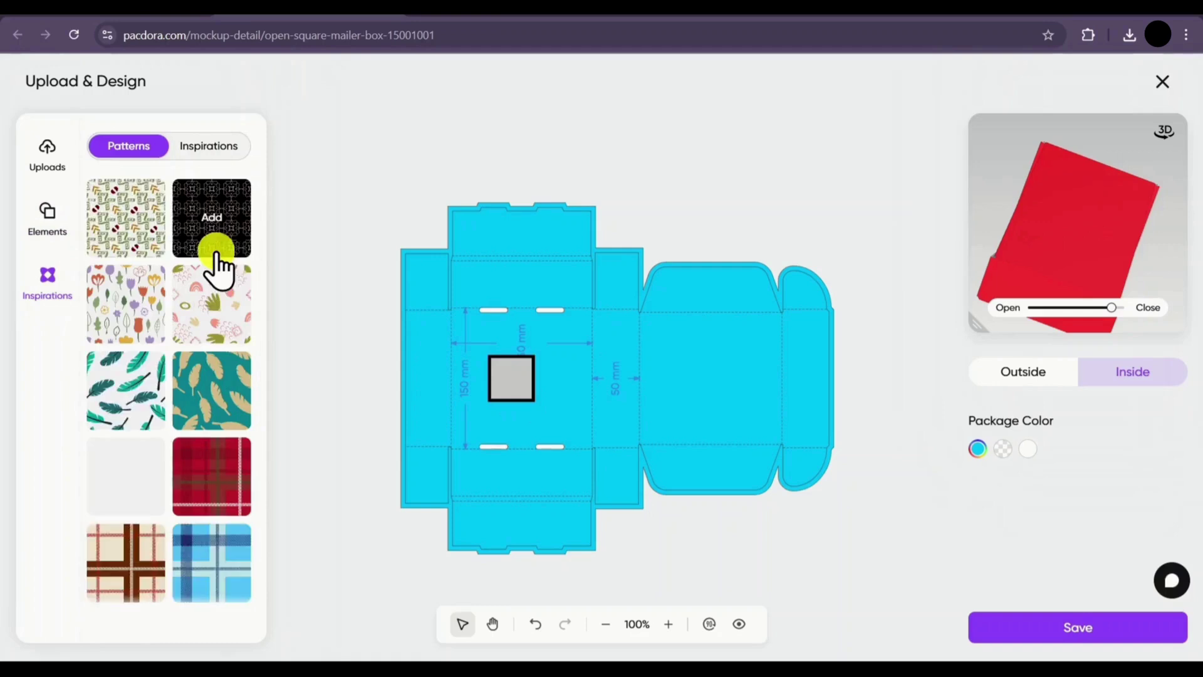
# Step: Fill the inside with the teal feather pattern and the outside with red plaid
pyautogui.click(191, 148)
pyautogui.click(115, 147)
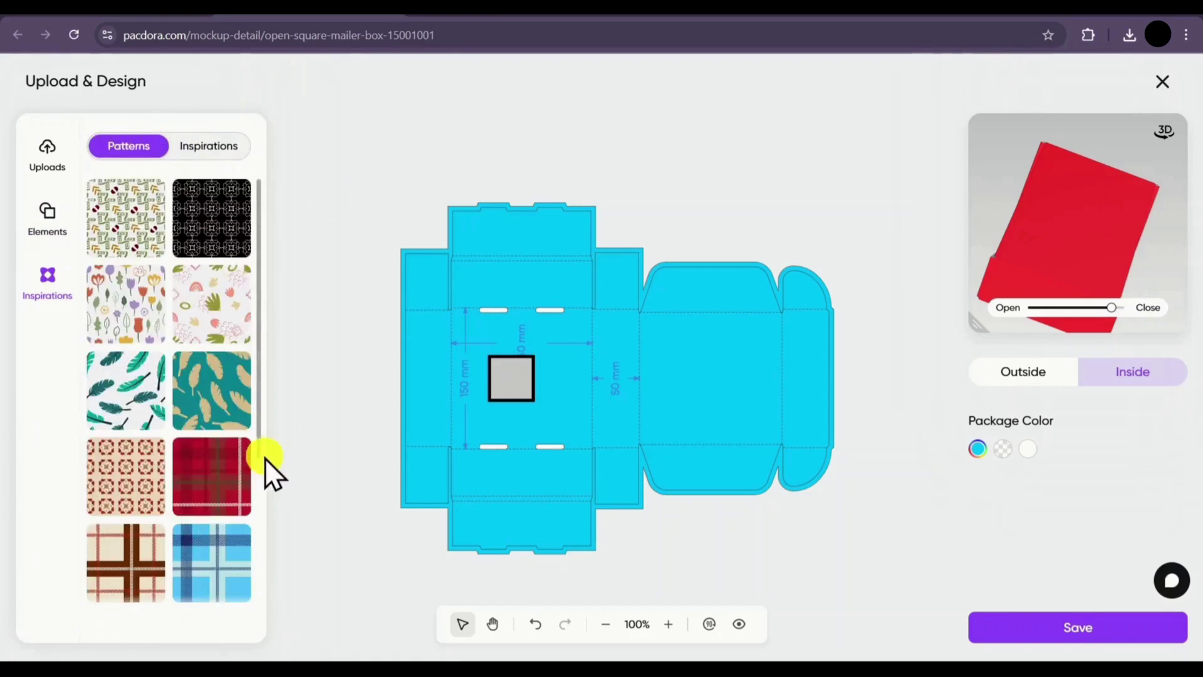
pyautogui.click(205, 396)
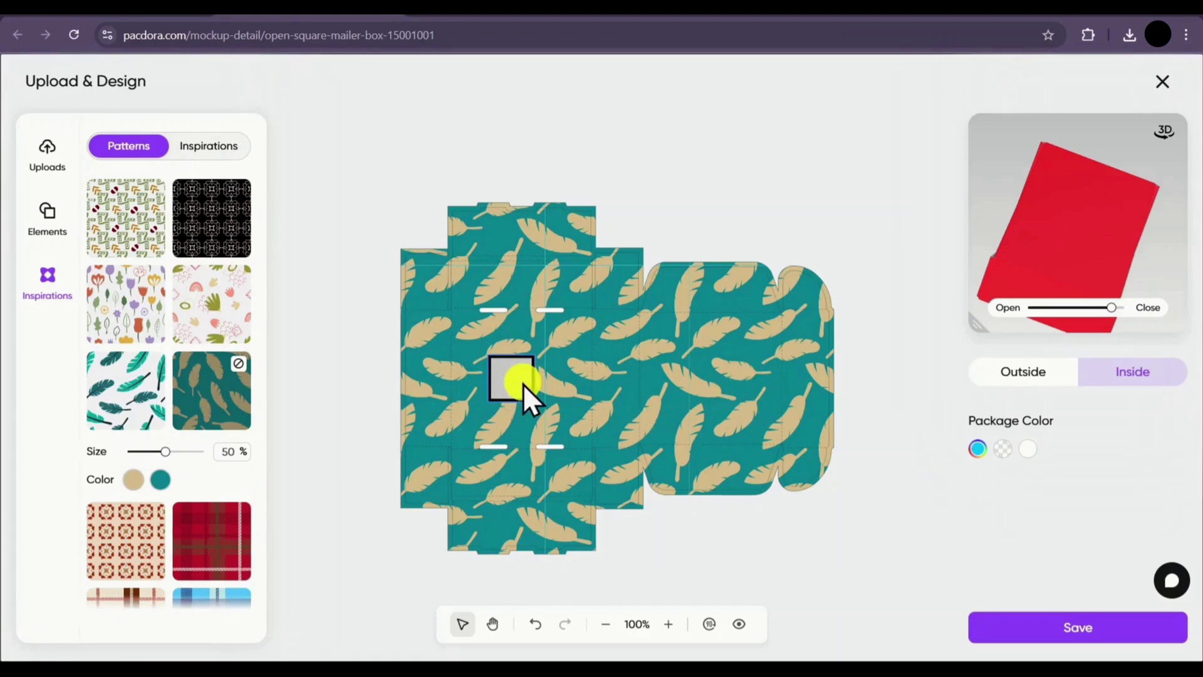
pyautogui.click(1018, 376)
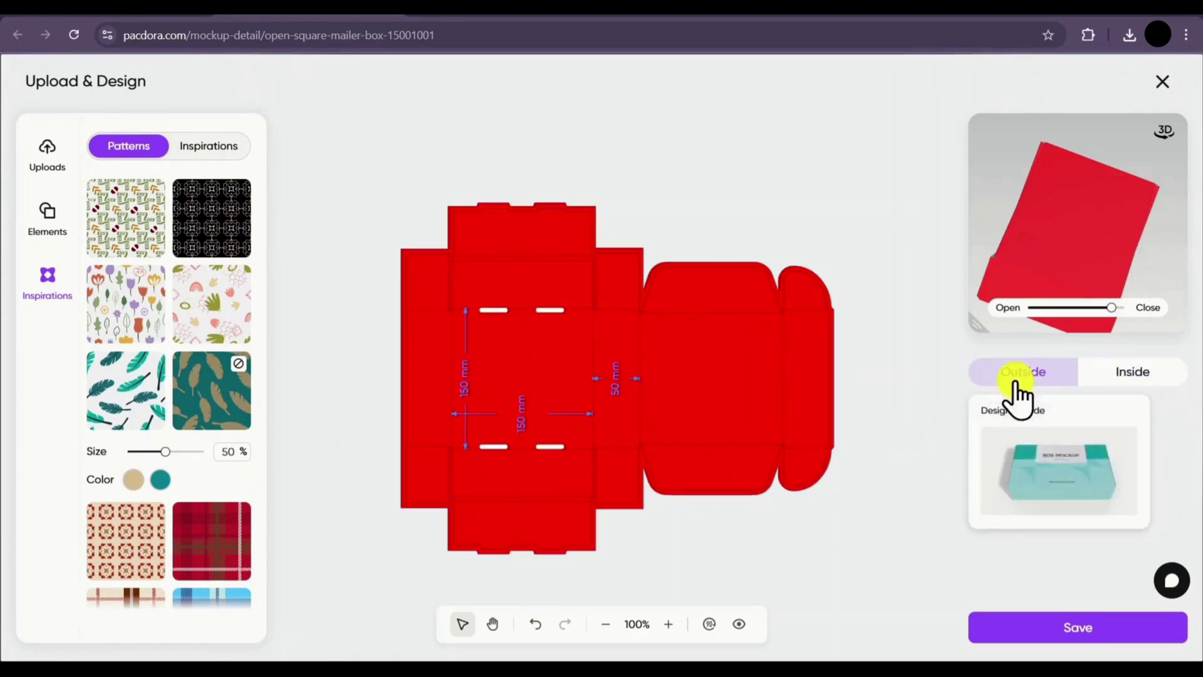
pyautogui.scroll(-3, 139, 370)
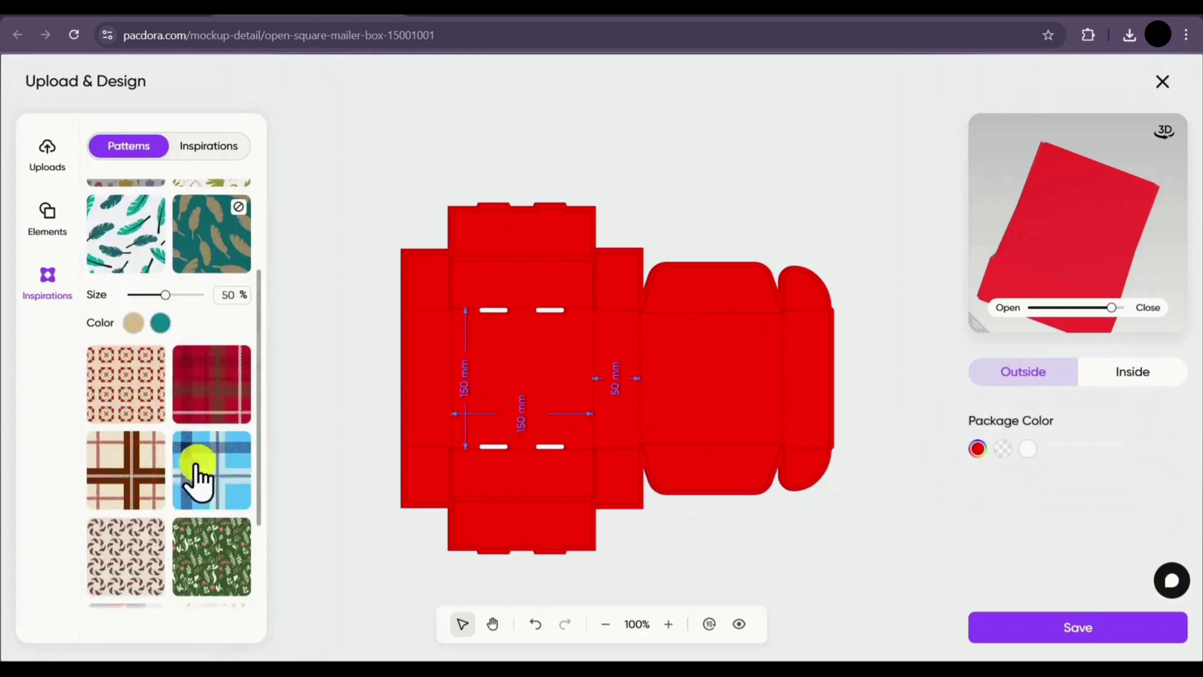
pyautogui.click(207, 397)
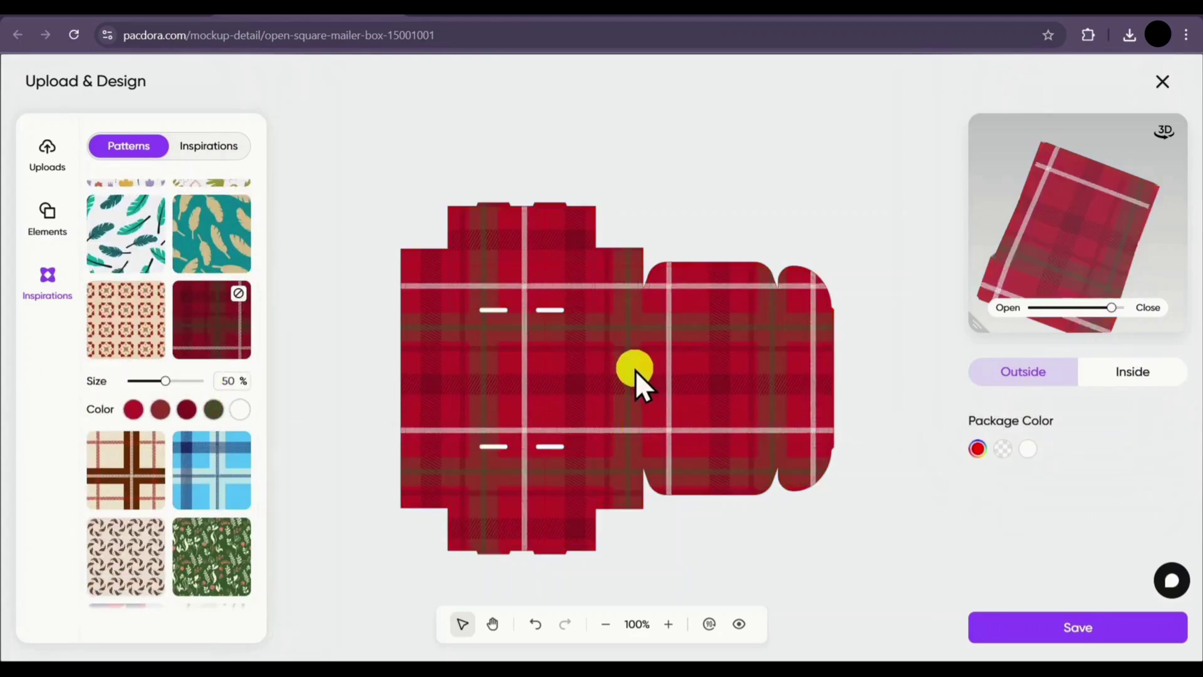
# Step: Show the uploads library and open the lid in the 3D preview
pyautogui.click(49, 164)
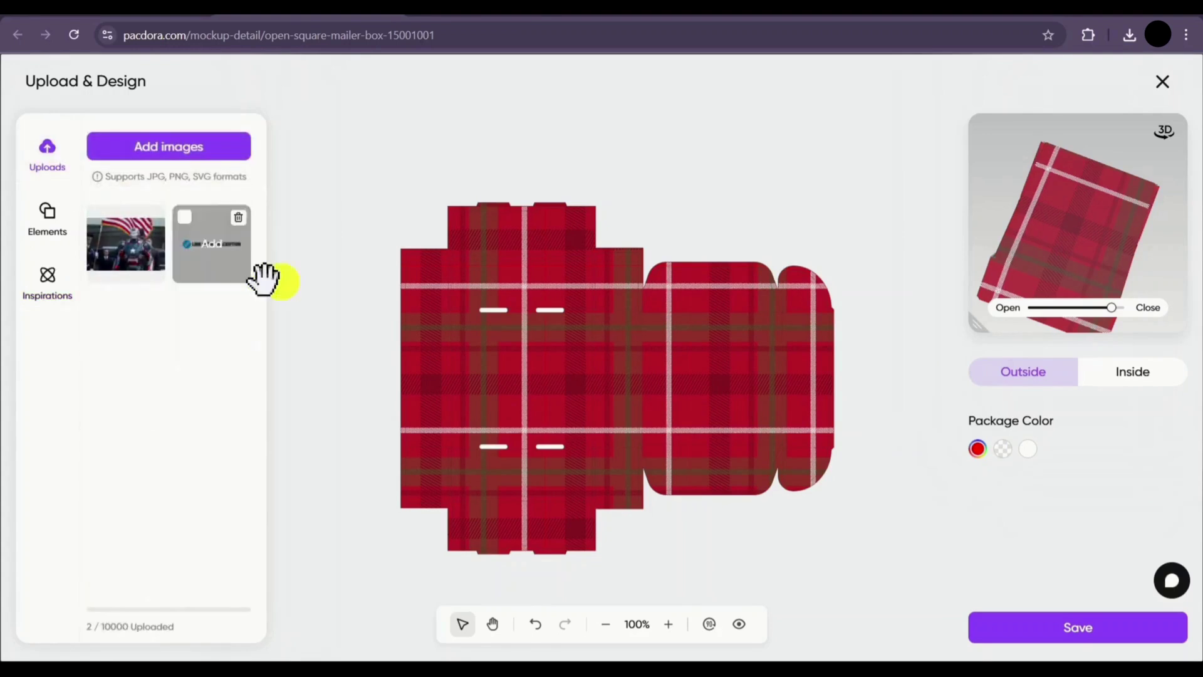
pyautogui.click(1104, 306)
pyautogui.moveTo(1102, 307); pyautogui.dragTo(1075, 307)
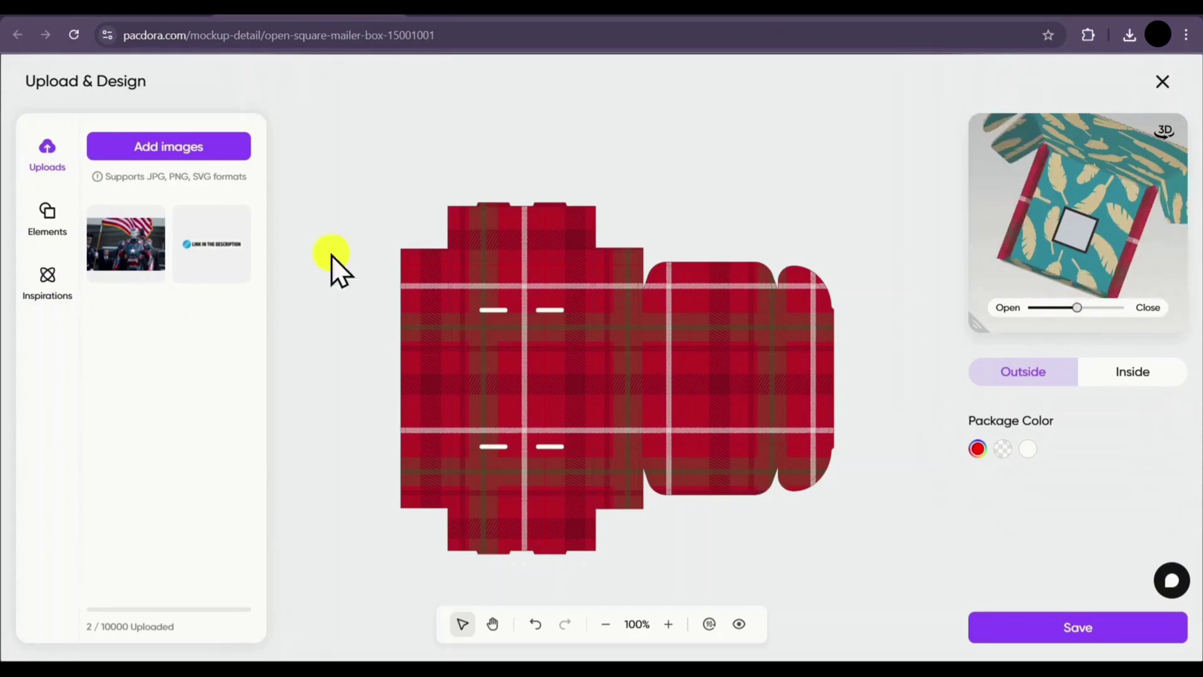
# Step: Save the plaid design and download its 150×150×50 mm dieline as a PDF
pyautogui.click(1047, 624)
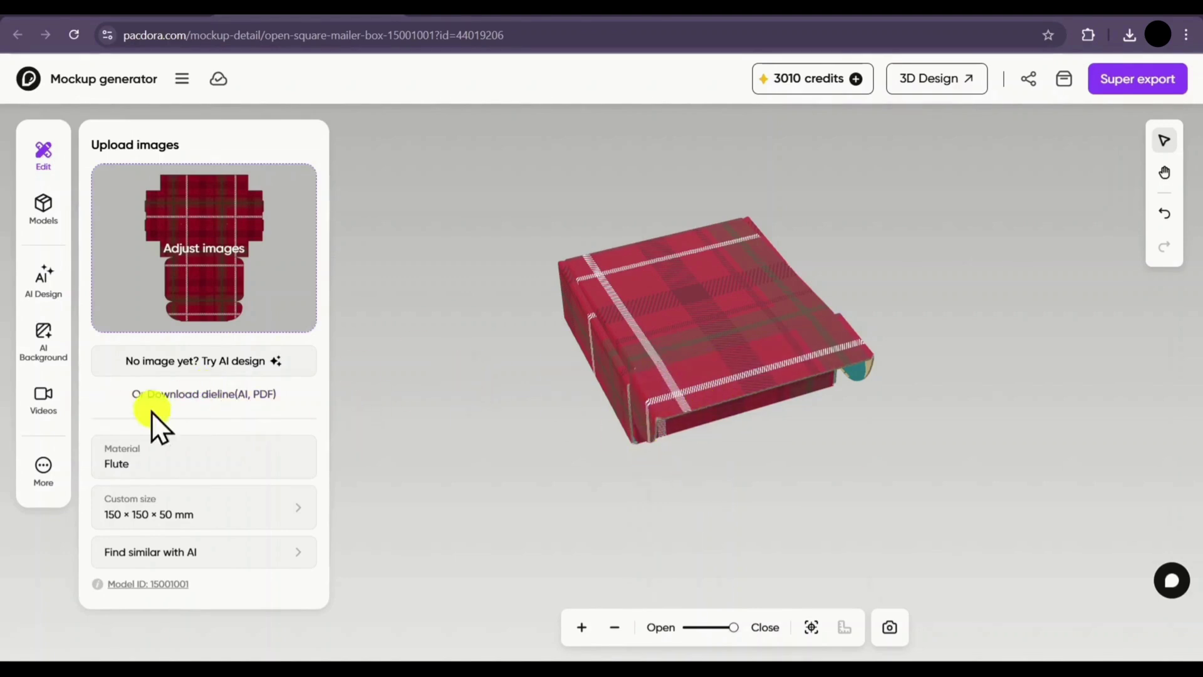
pyautogui.click(216, 395)
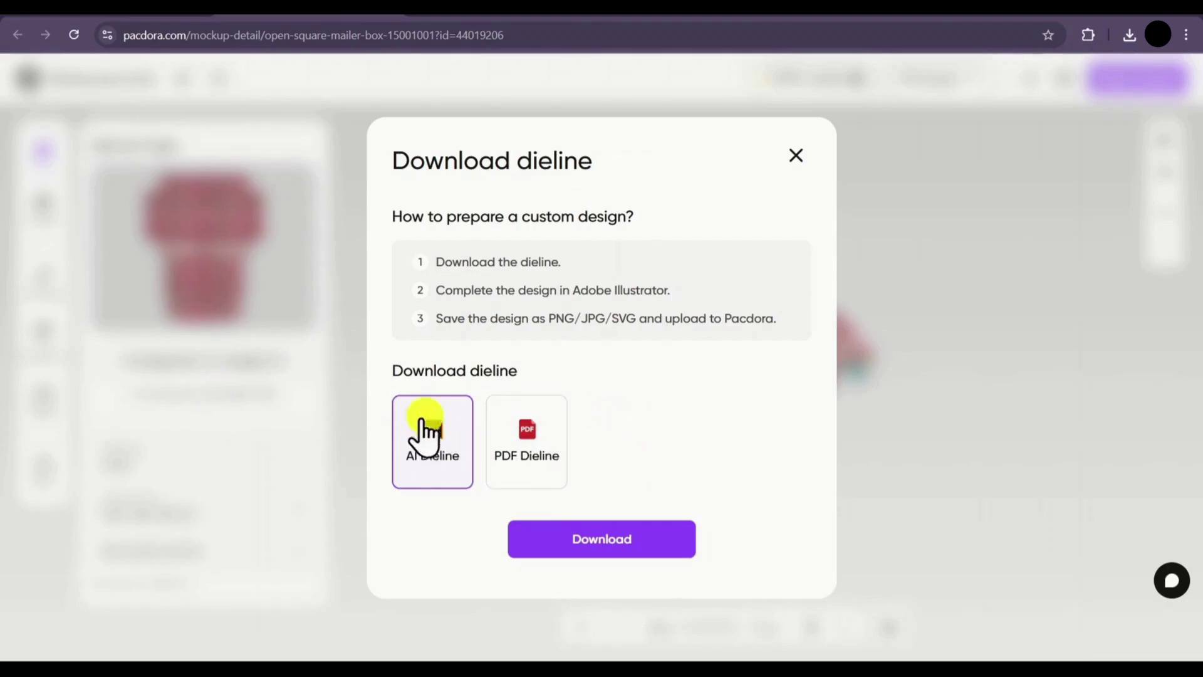
pyautogui.click(508, 458)
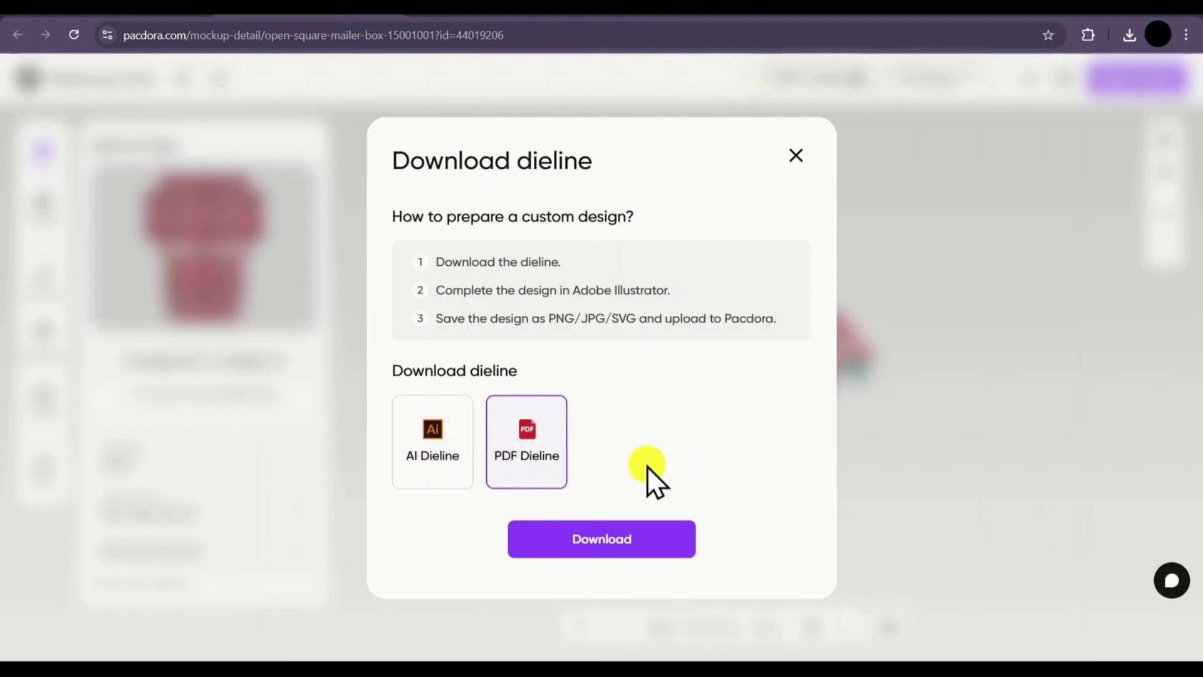
pyautogui.click(631, 557)
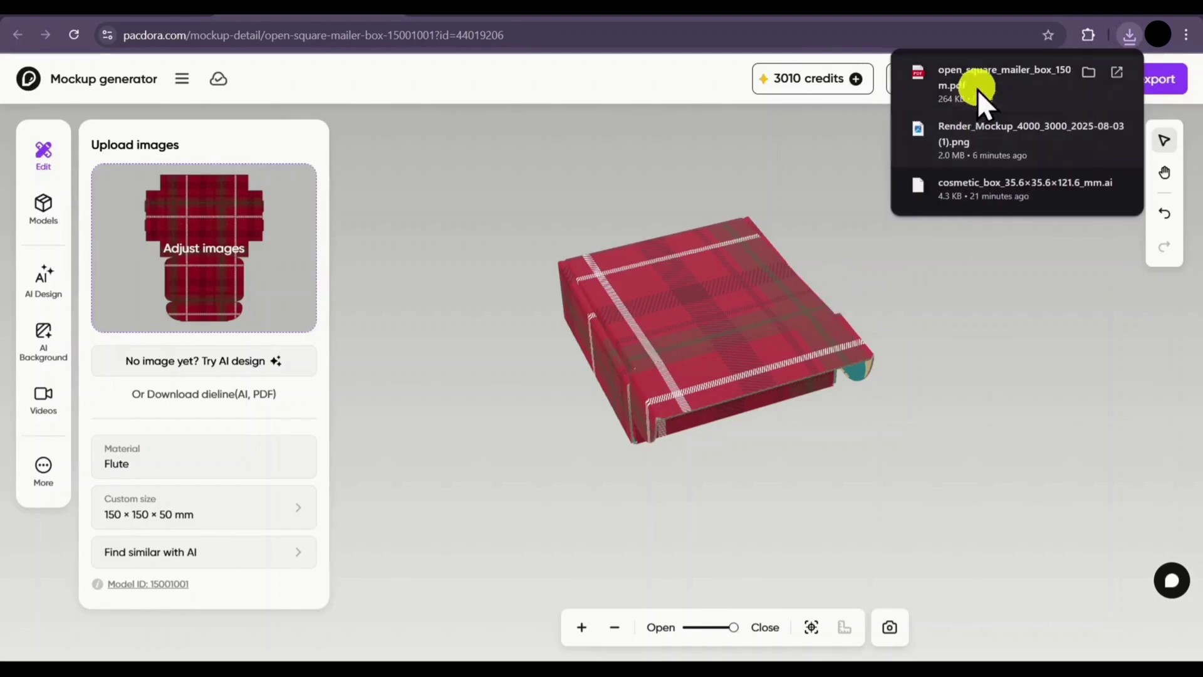
# Step: Open the downloaded dieline PDF, scroll through its six pages, and return to Pacdora
pyautogui.click(976, 89)
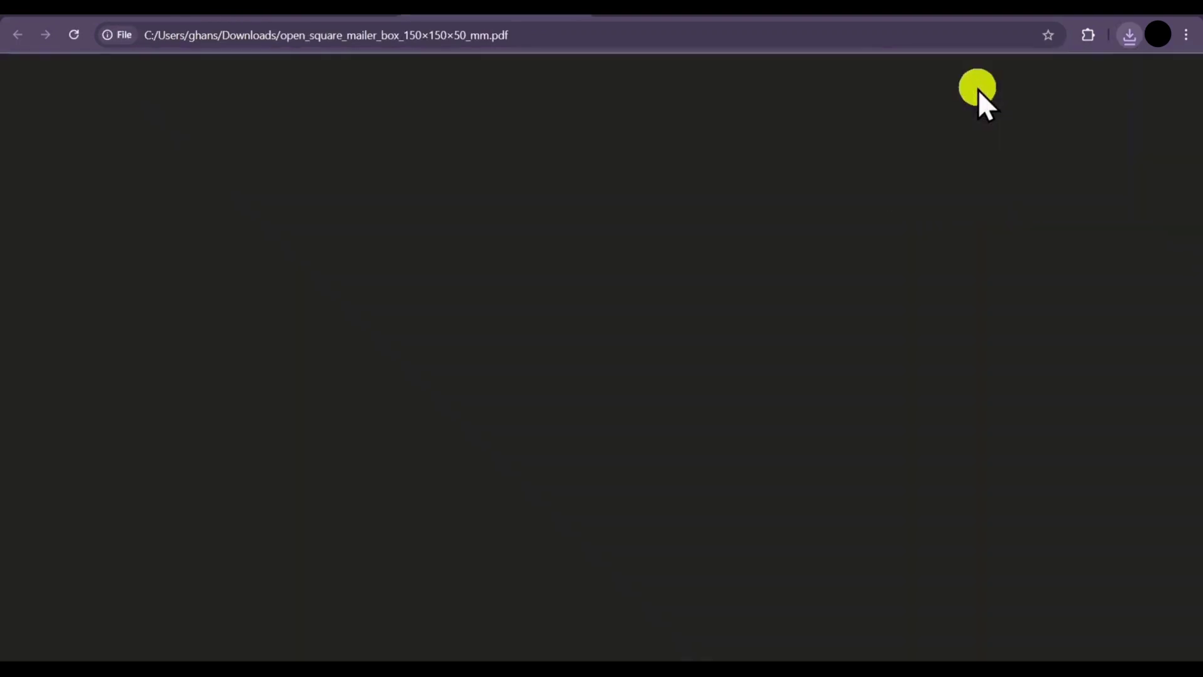
pyautogui.scroll(-10, 813, 332)
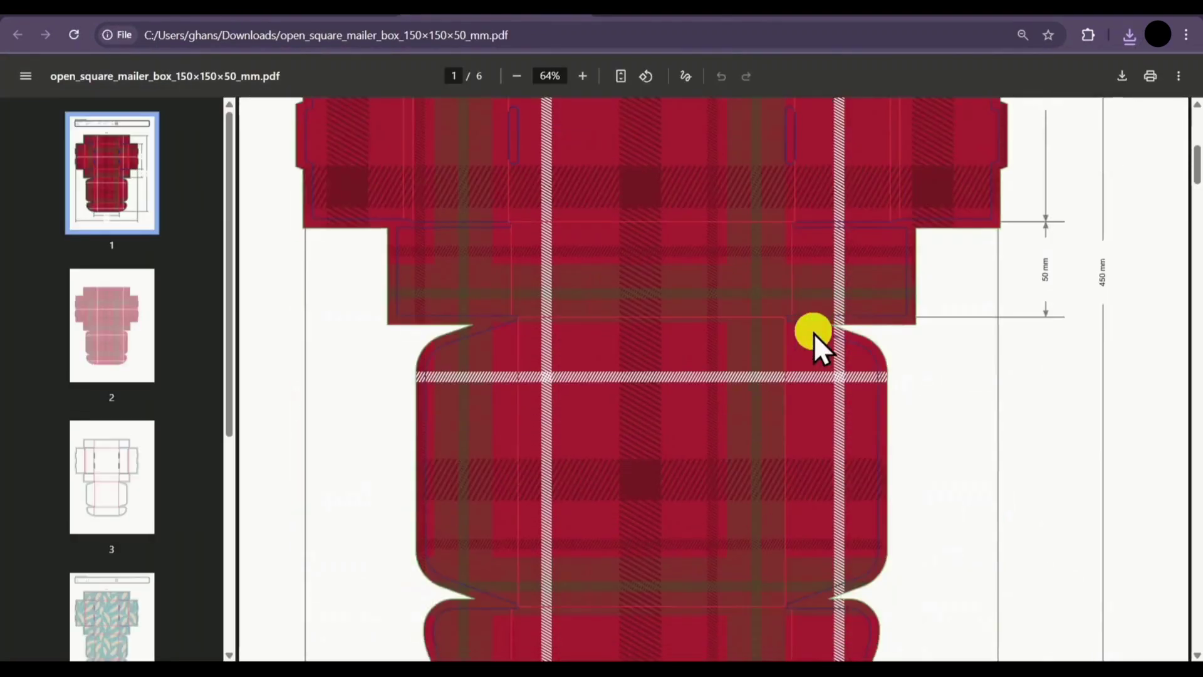
pyautogui.scroll(-15, 814, 332)
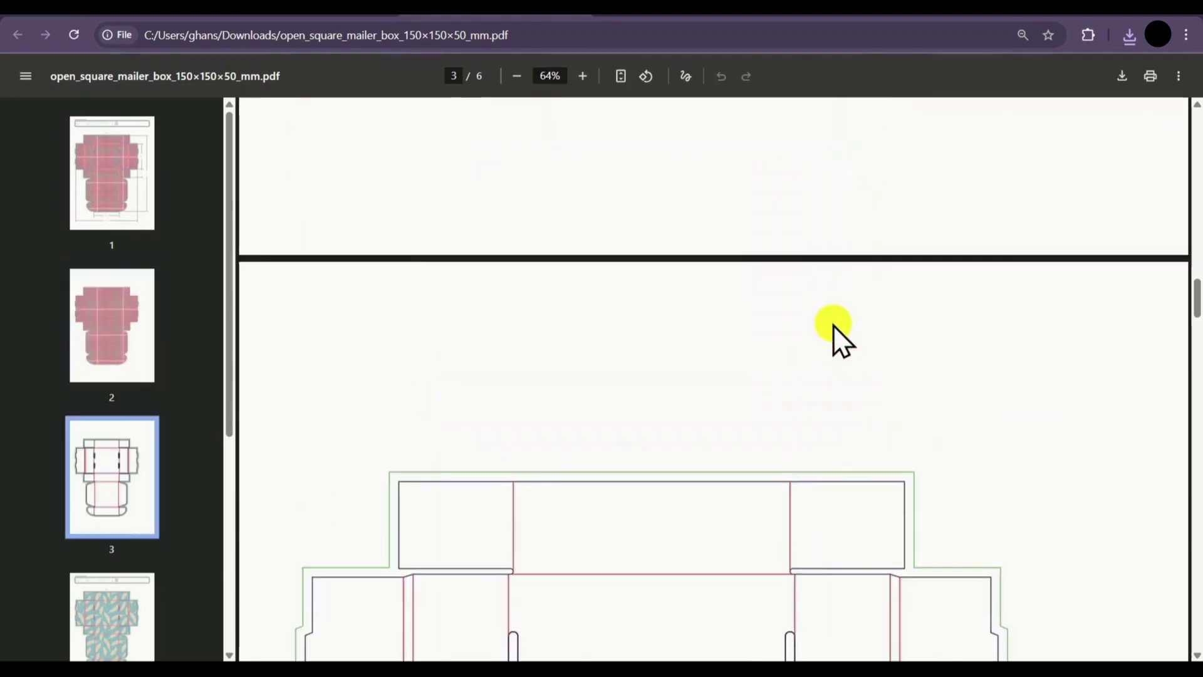
pyautogui.scroll(-12, 832, 324)
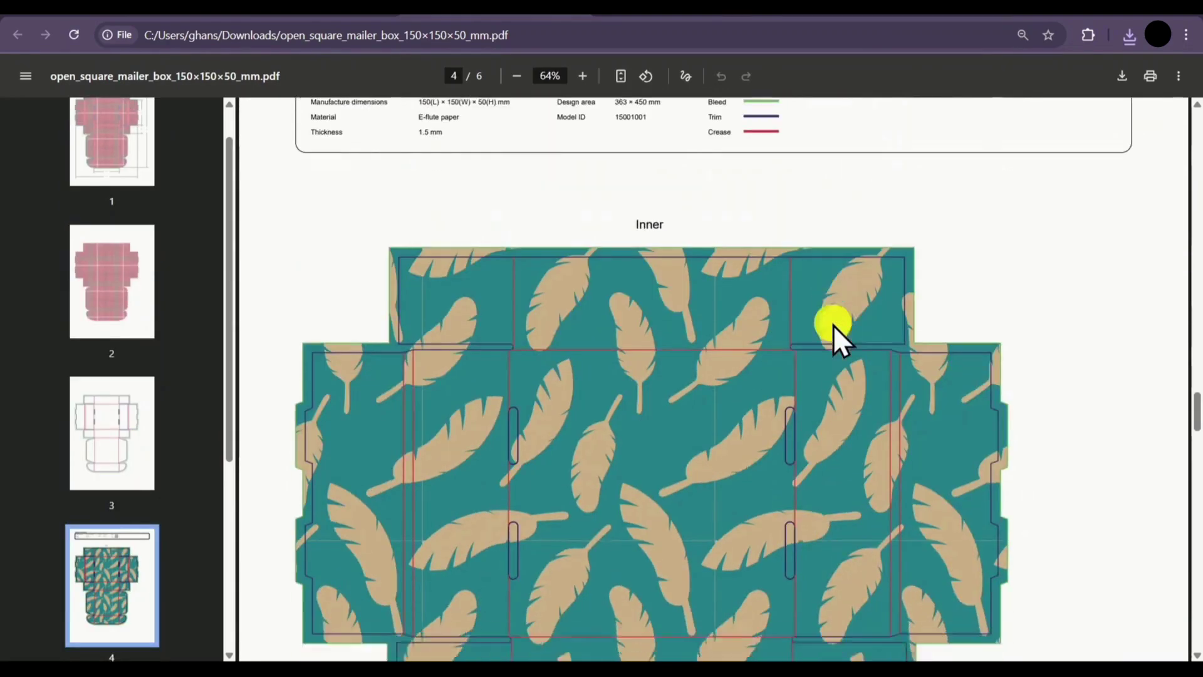
pyautogui.scroll(-10, 833, 324)
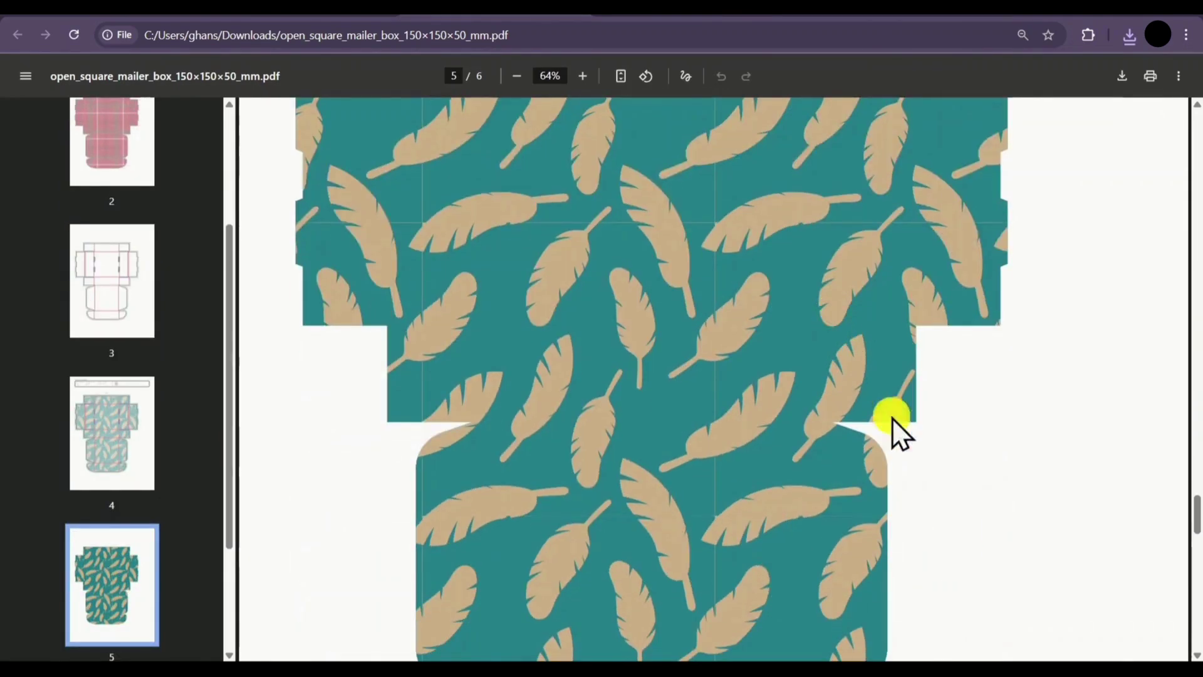
pyautogui.scroll(20, 654, 225)
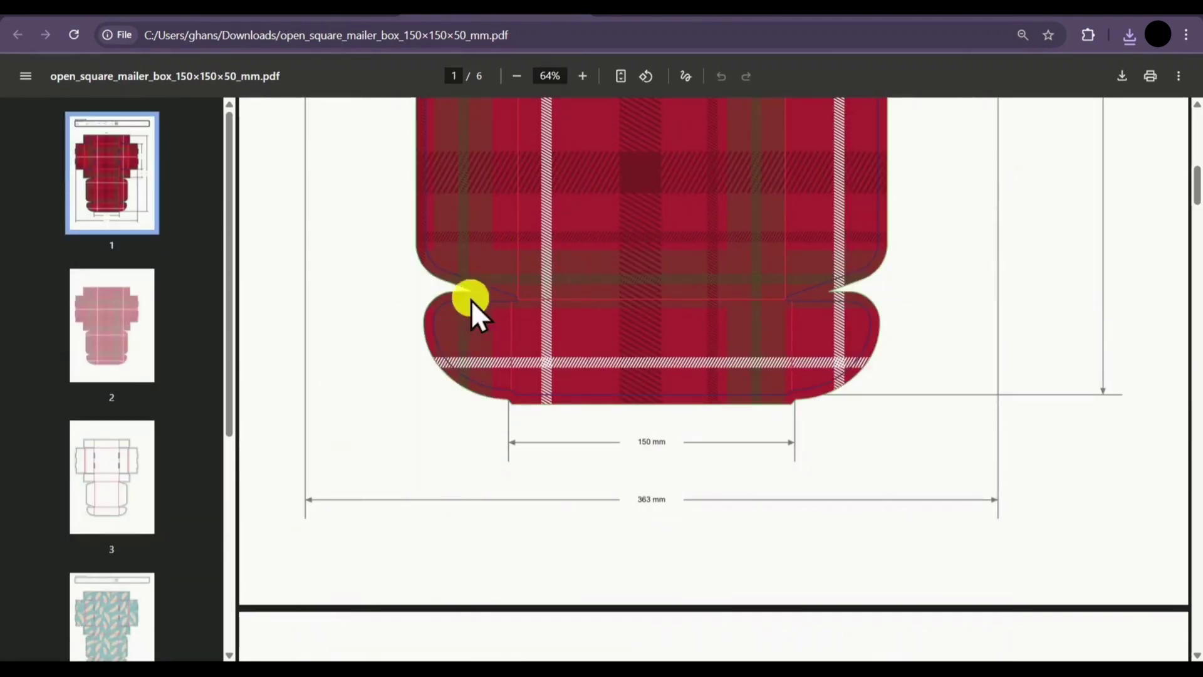
pyautogui.click(309, 12)
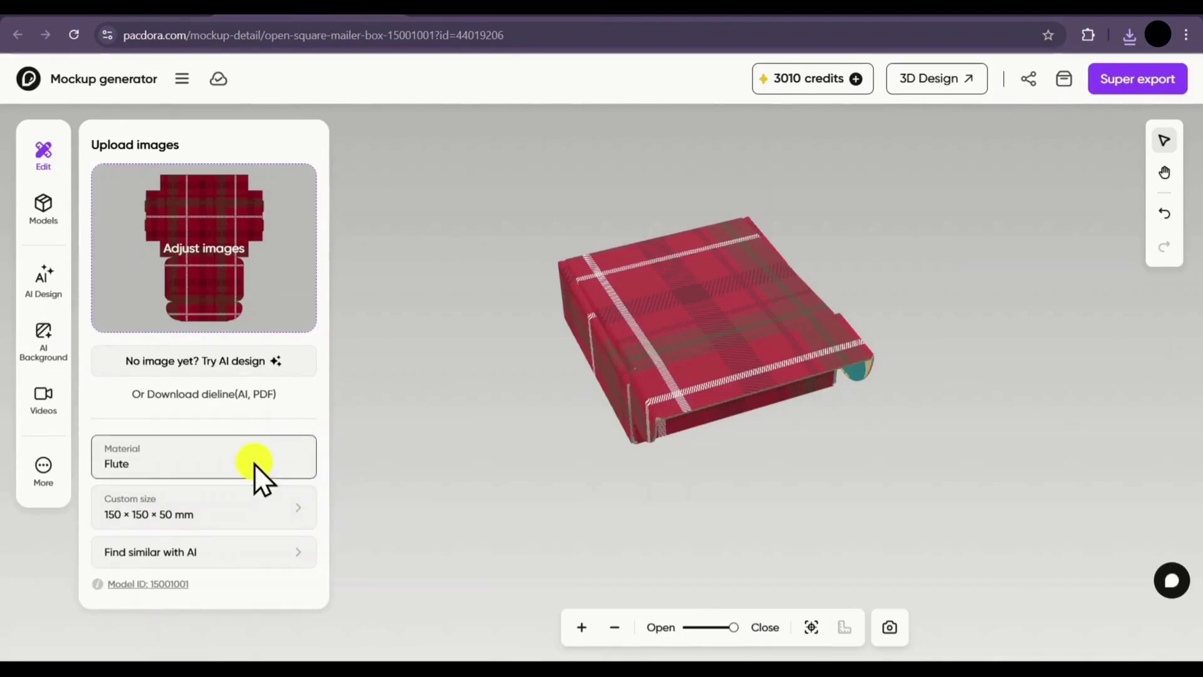
# Step: Open Custom size and exit without changing the 150 × 150 × 50 mm dimensions
pyautogui.click(237, 511)
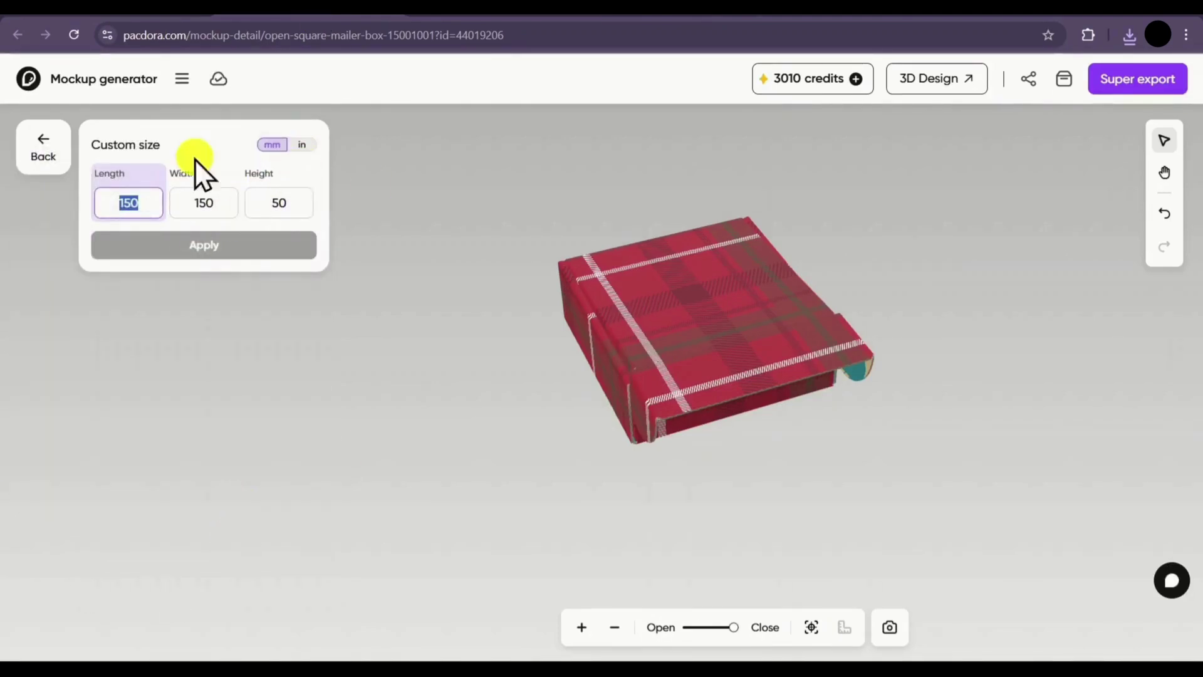
pyautogui.press('BackSpace')
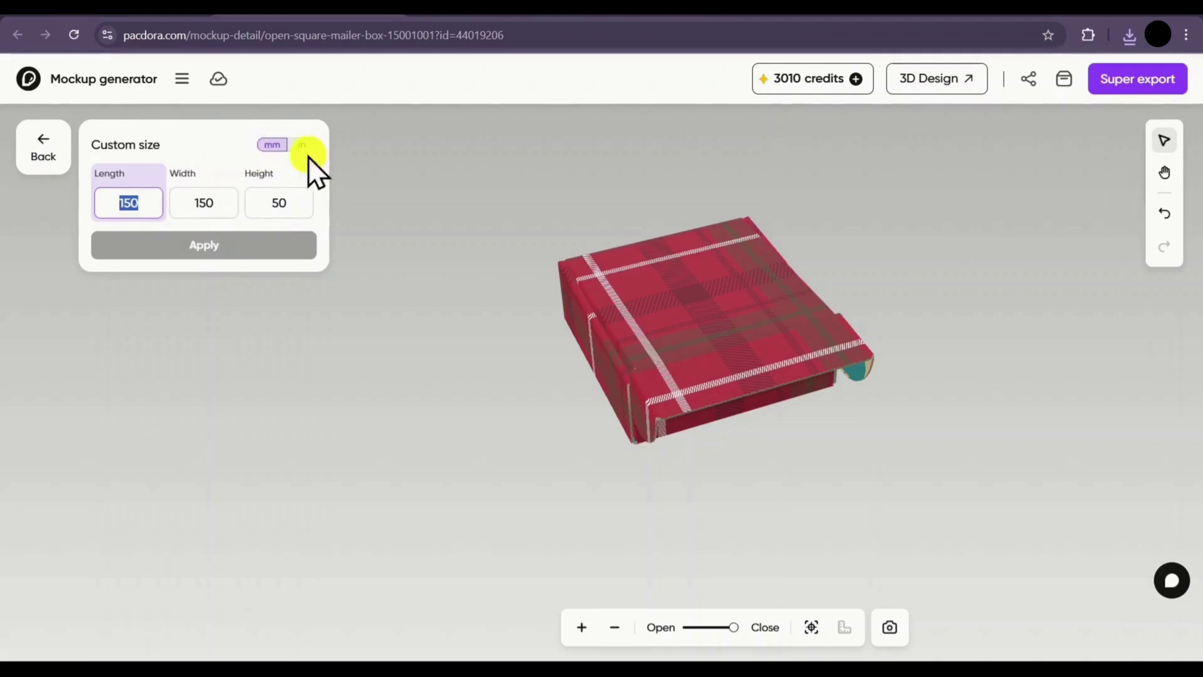
pyautogui.click(46, 156)
# Step: Browse the box Models library, then bring up the AI Design panel
pyautogui.click(36, 210)
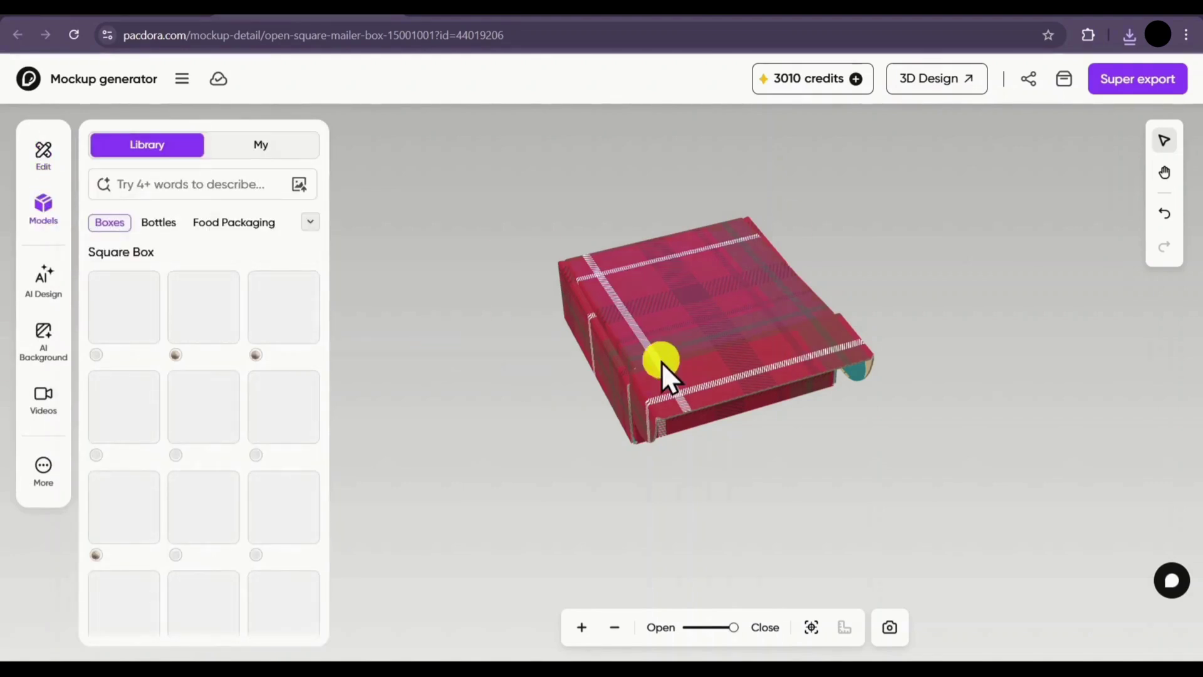
pyautogui.moveTo(268, 338)
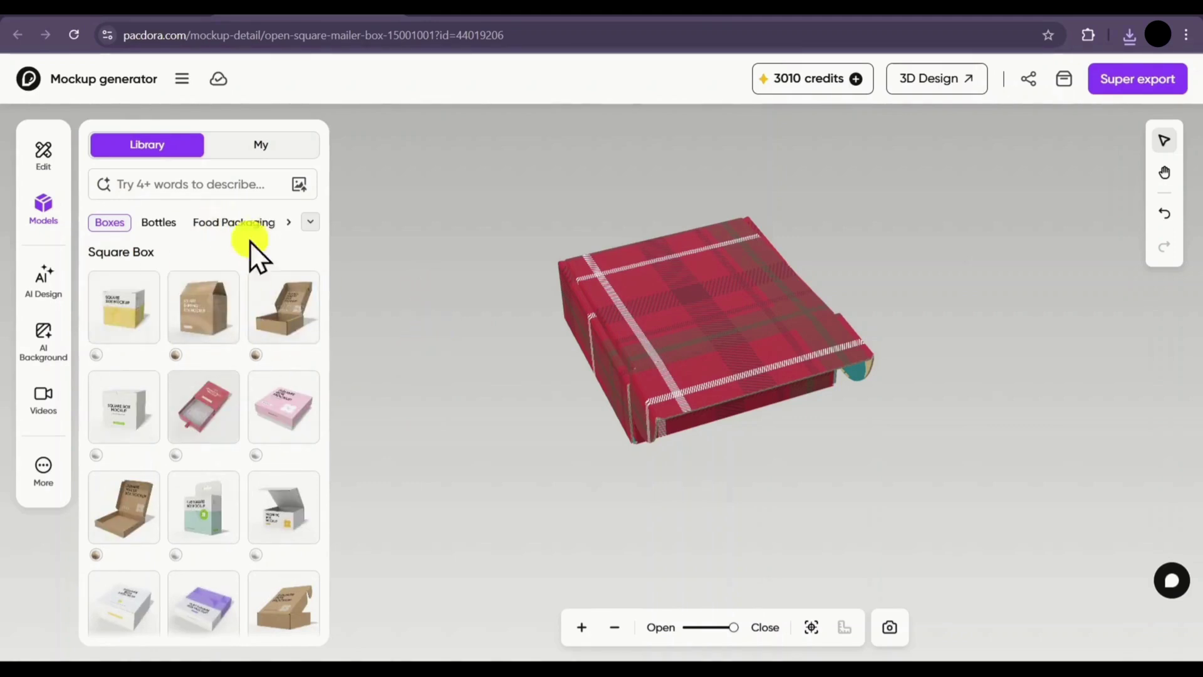
pyautogui.click(40, 289)
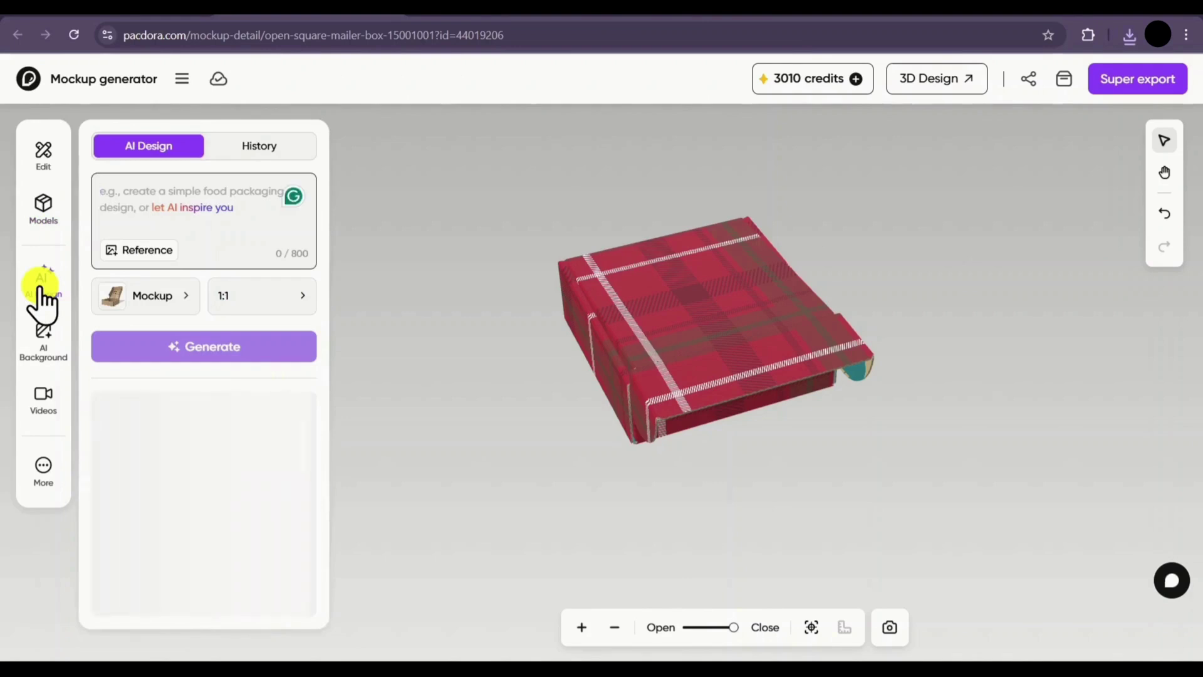
# Step: Generate a 'Tropical Bliss' jungle-and-parrot box design from the pasted prompt at 1:1 ratio
pyautogui.click(196, 246)
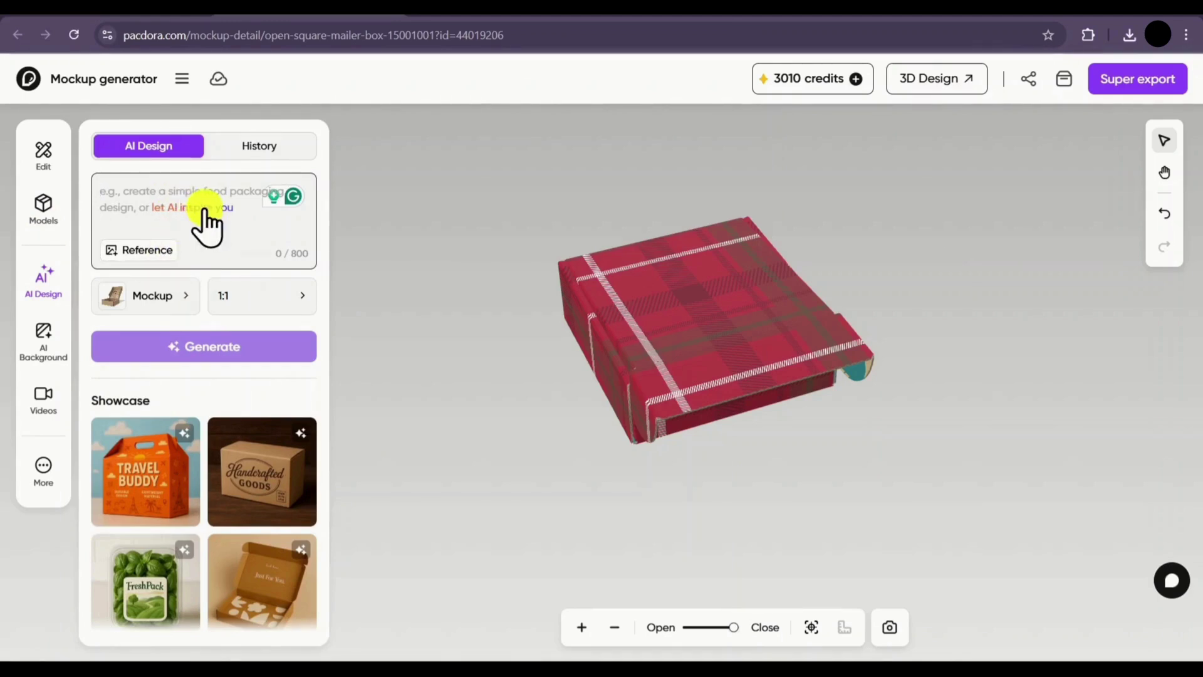
pyautogui.write("This open square mailer box design showcases a vibrant tropical theme, featuring a lush jungle backdrop with exotic plant illustrations and a playful parrot centerpiece. The lid highlights the product name 'Tropical Bliss' in a bold handwritten font with a subtle metallic gold effect.")
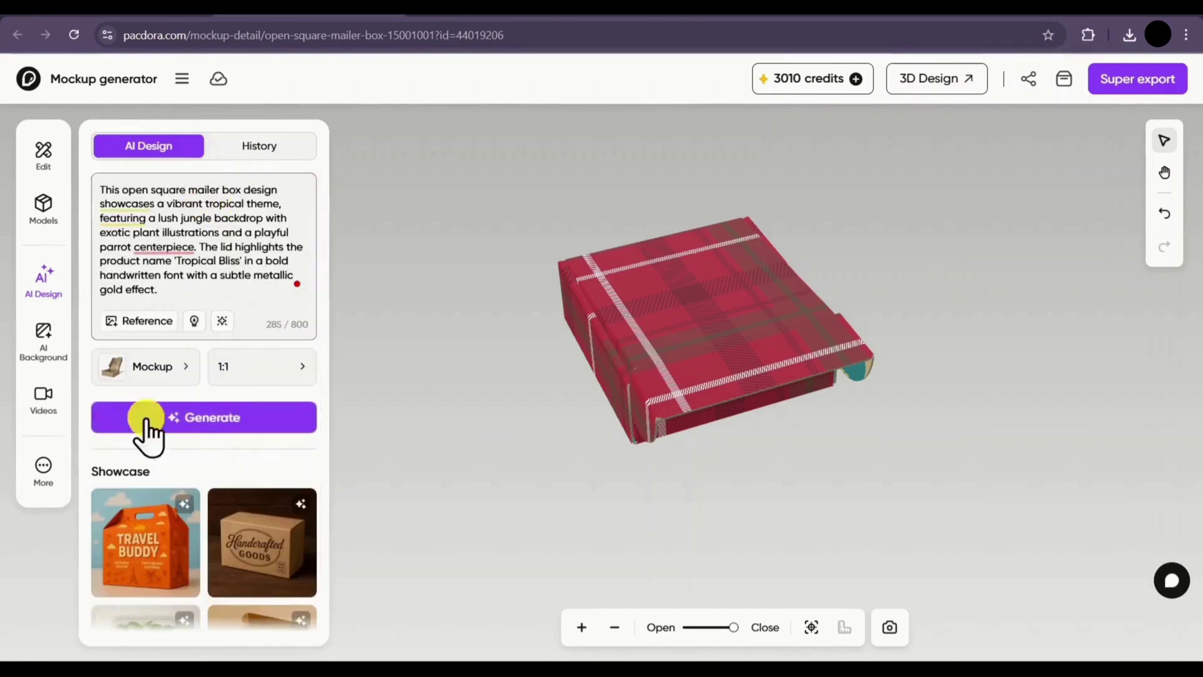
pyautogui.click(188, 369)
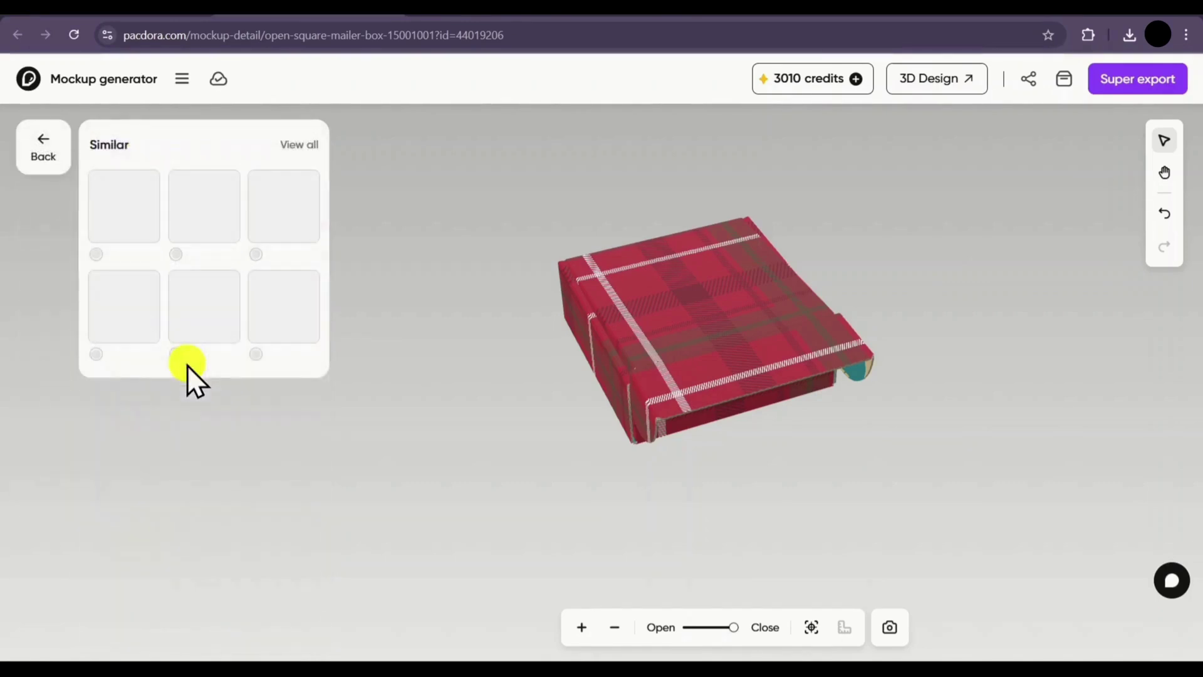
pyautogui.click(45, 156)
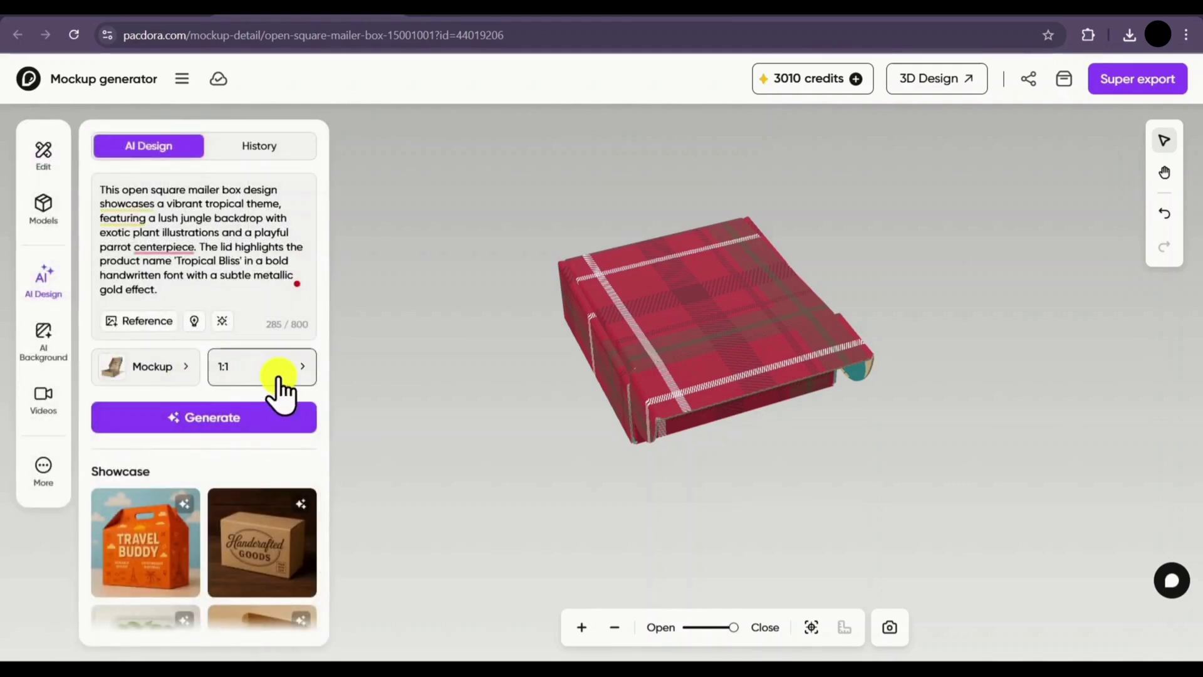
pyautogui.click(277, 375)
pyautogui.click(175, 425)
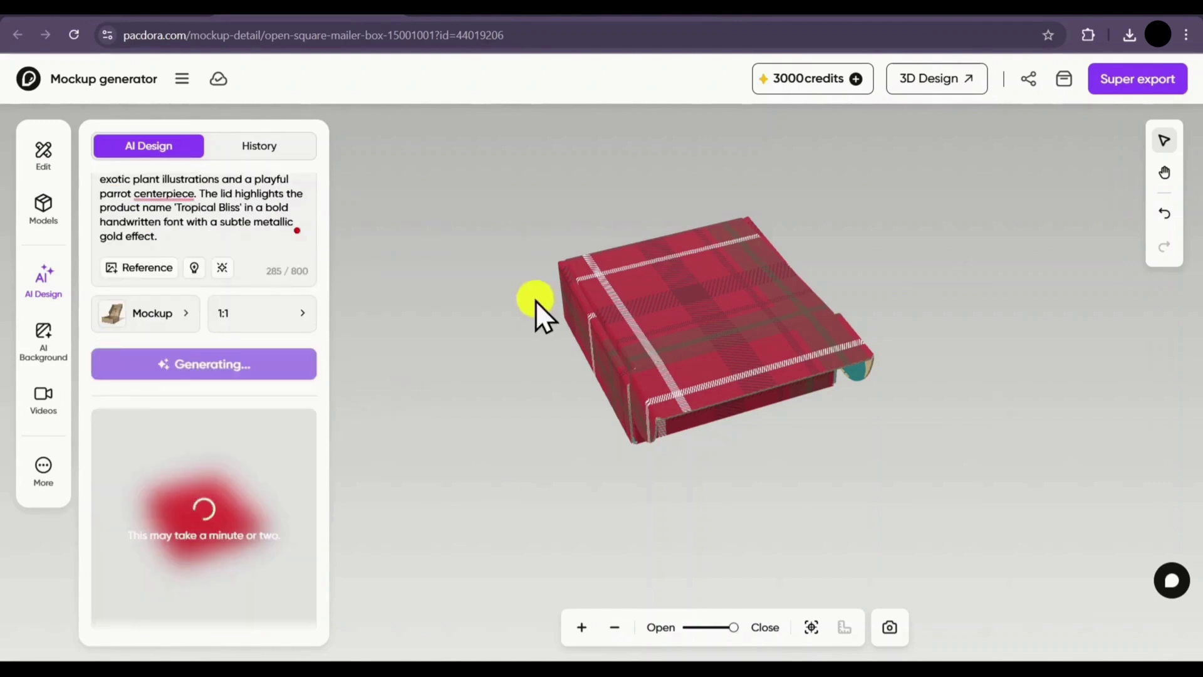
pyautogui.click(53, 348)
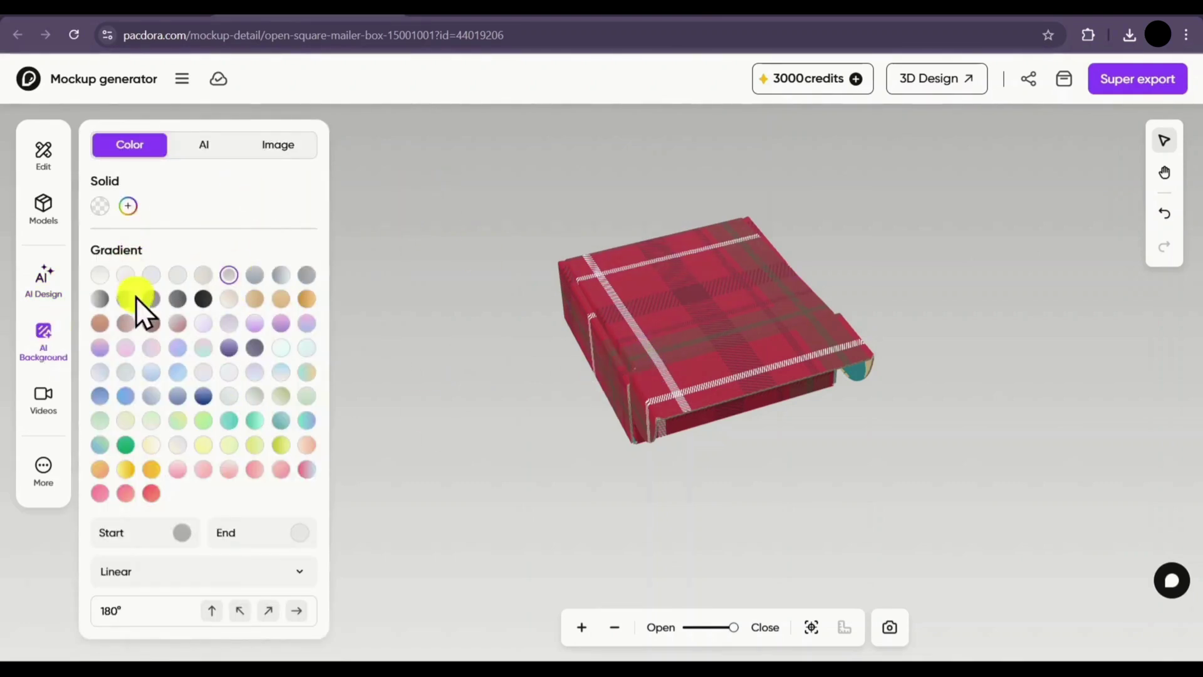
# Step: Try light, tan and black gradient backgrounds, keeping the Linear gradient type
pyautogui.click(100, 275)
pyautogui.click(254, 299)
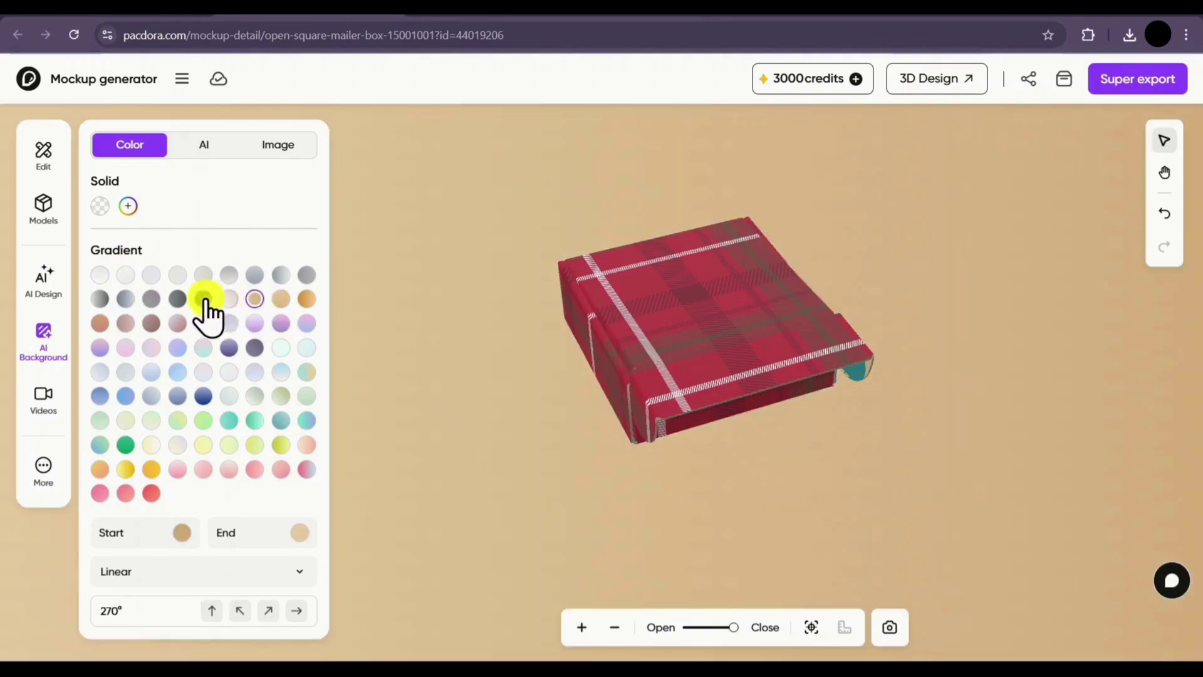
pyautogui.click(203, 299)
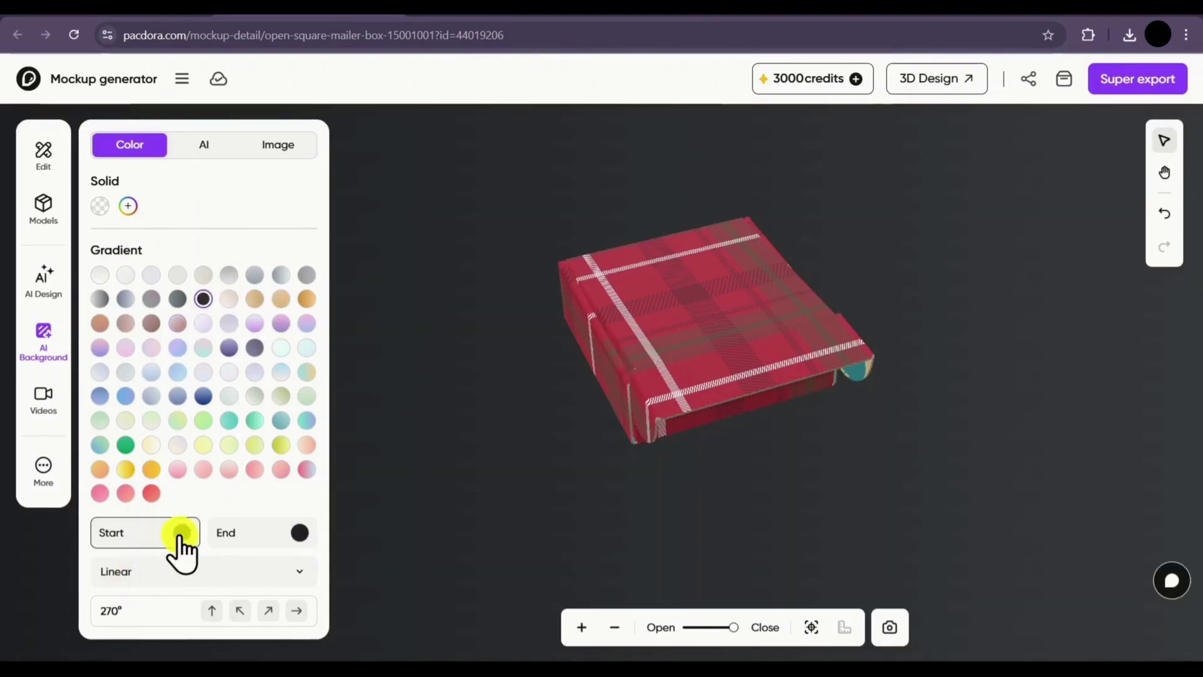
pyautogui.click(219, 580)
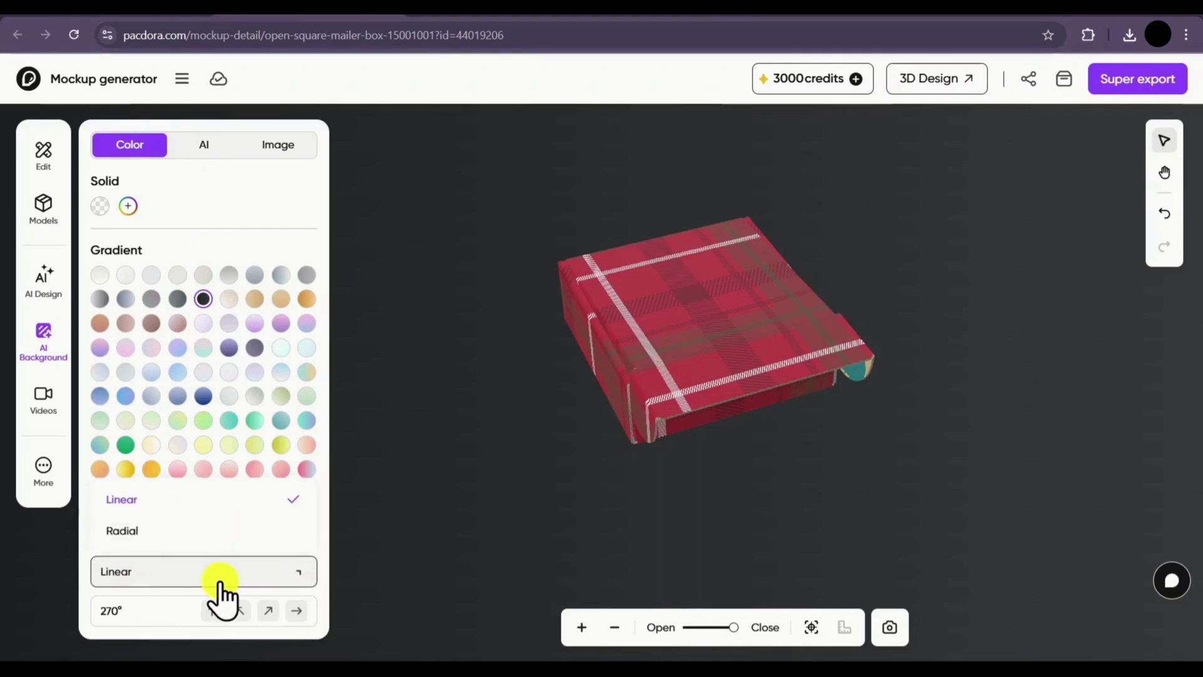
pyautogui.click(181, 579)
pyautogui.click(157, 607)
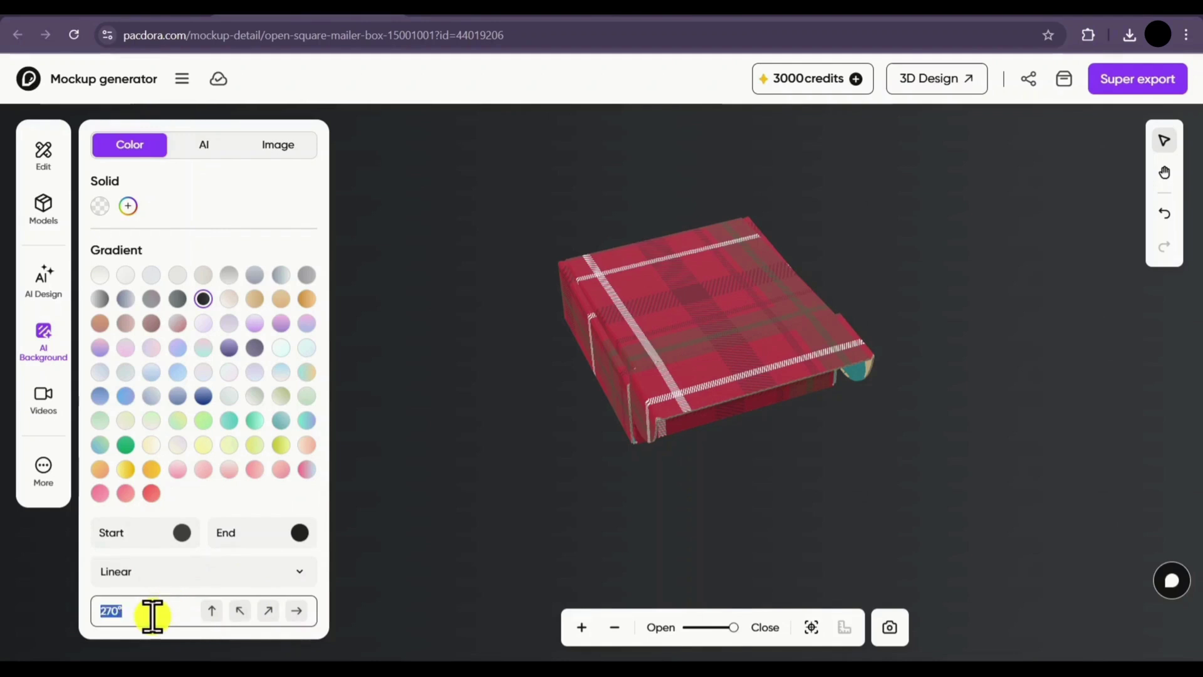
# Step: Apply a custom solid #6b4f4f background, then view the AI and Image background options
pyautogui.click(128, 206)
pyautogui.moveTo(228, 255); pyautogui.dragTo(198, 251)
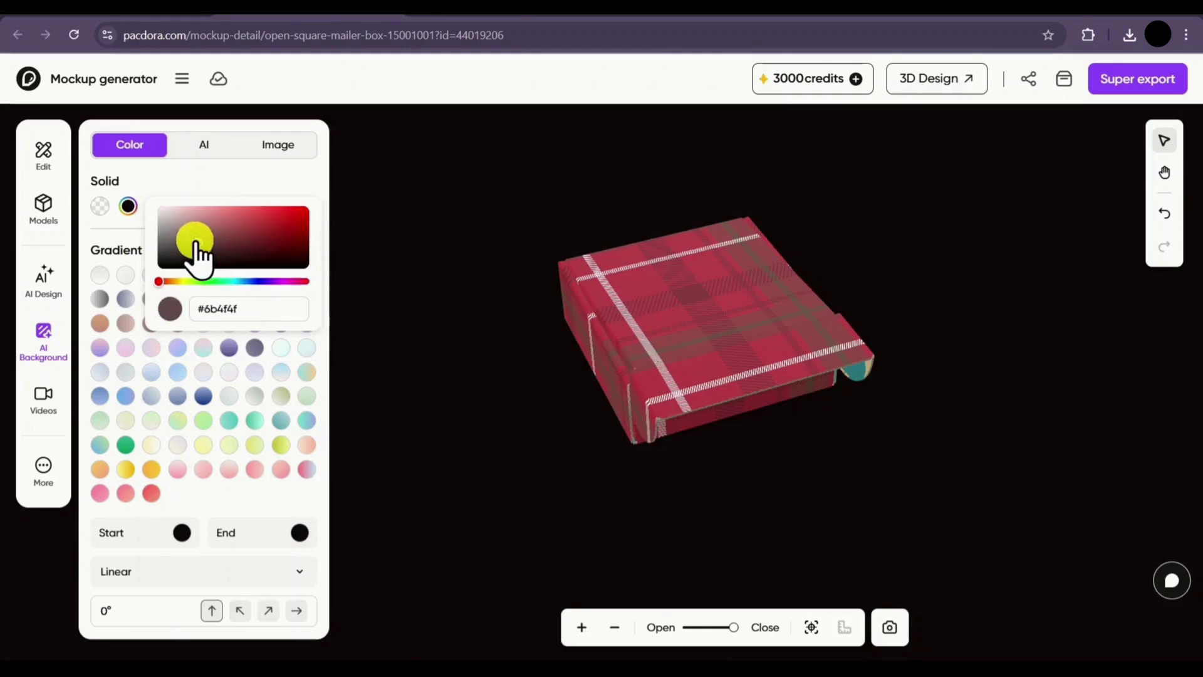
pyautogui.click(203, 147)
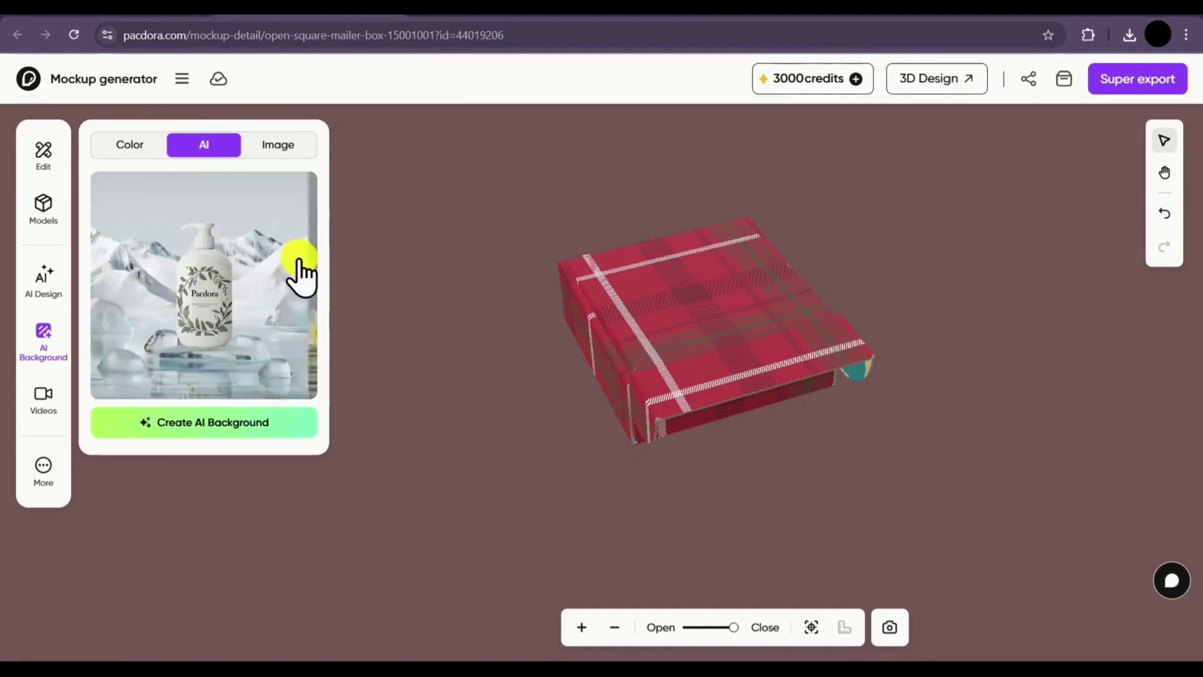
pyautogui.click(290, 152)
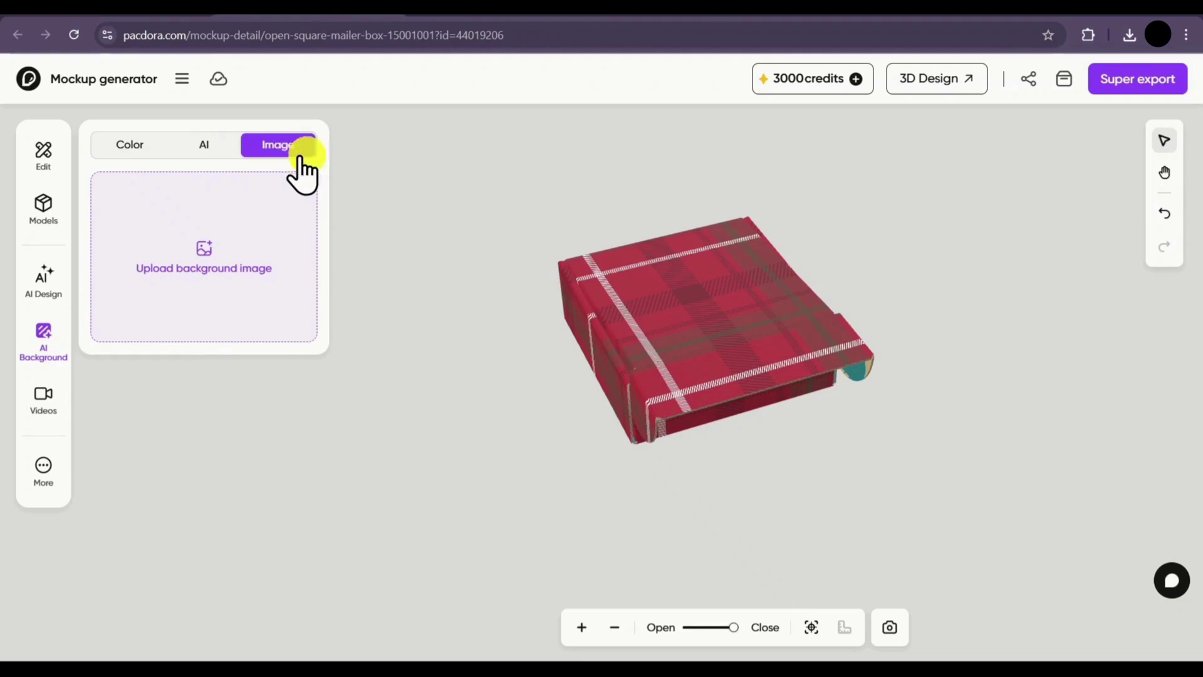
pyautogui.moveTo(532, 355); pyautogui.dragTo(451, 290)
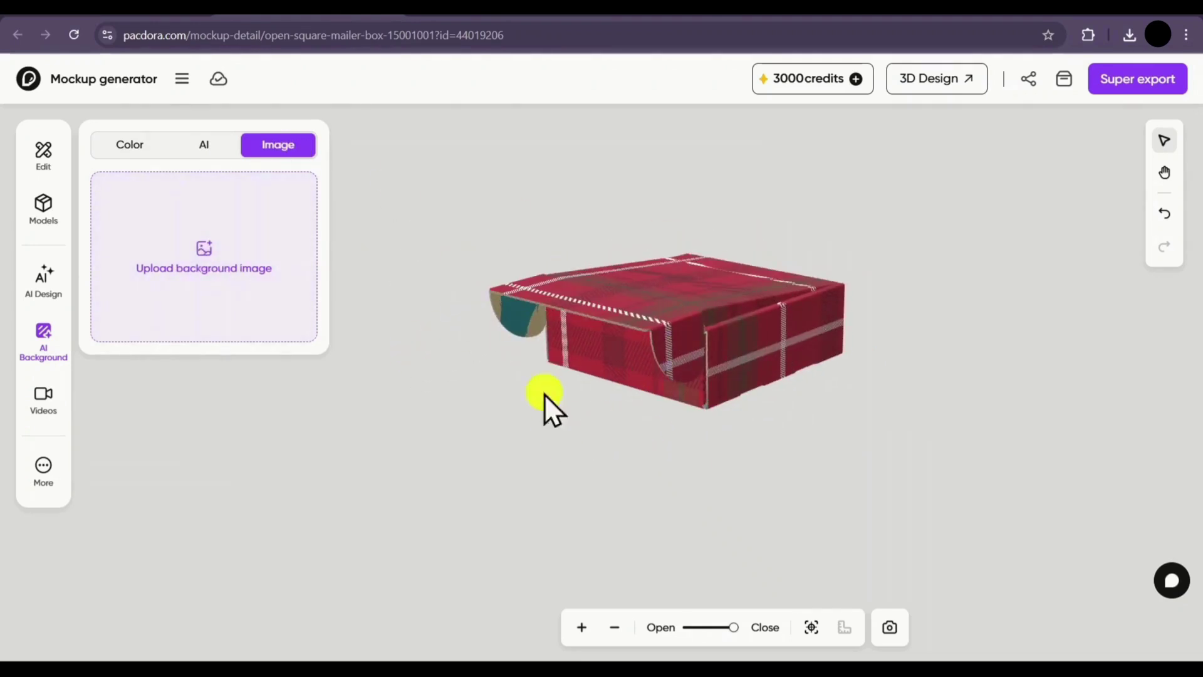
# Step: Preview the Rotation2 animation from the Basic video templates on the plaid box
pyautogui.click(44, 401)
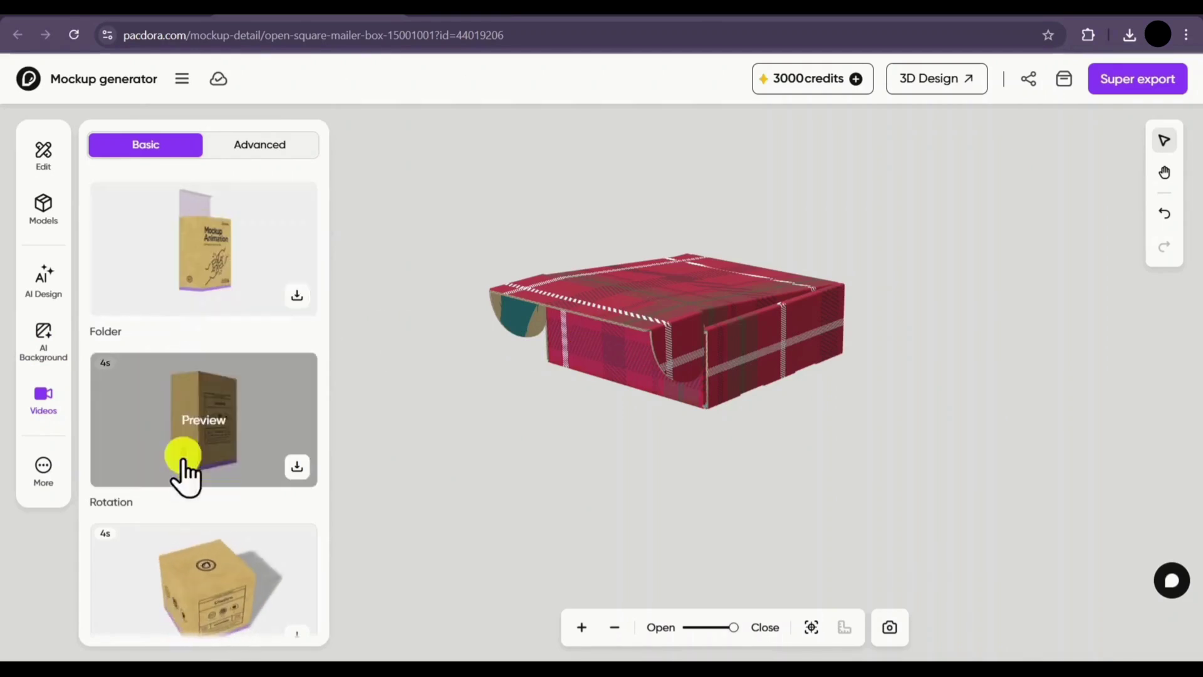
pyautogui.scroll(-5, 213, 376)
pyautogui.scroll(-3, 240, 356)
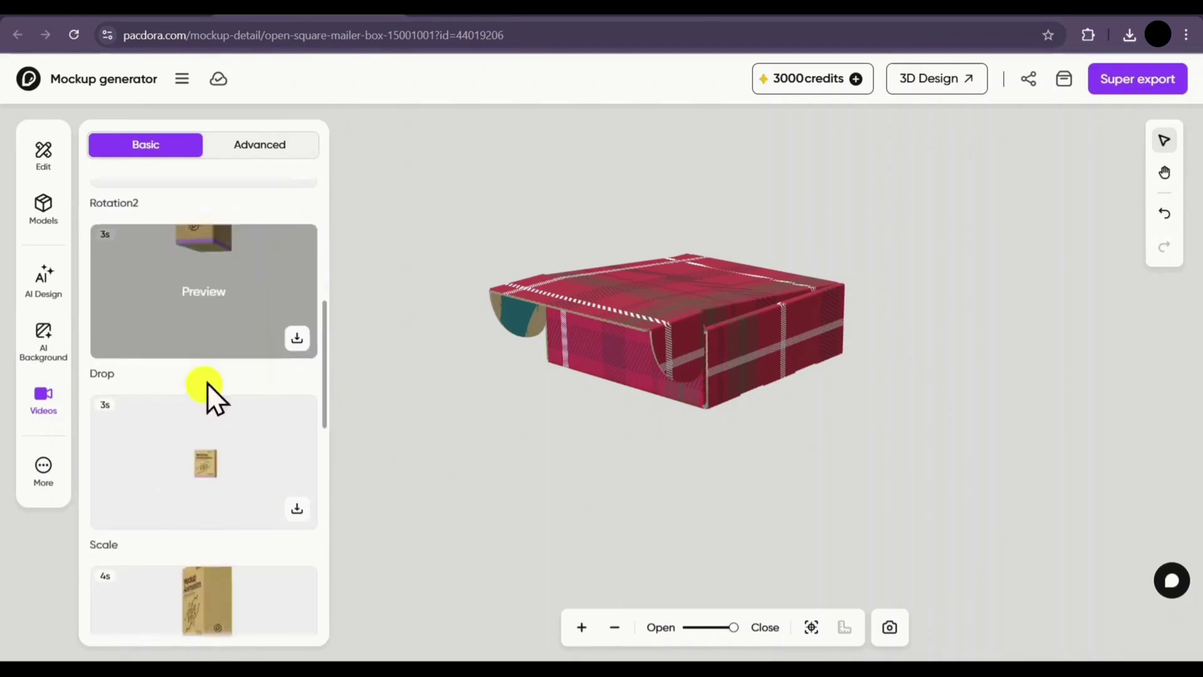
pyautogui.click(210, 332)
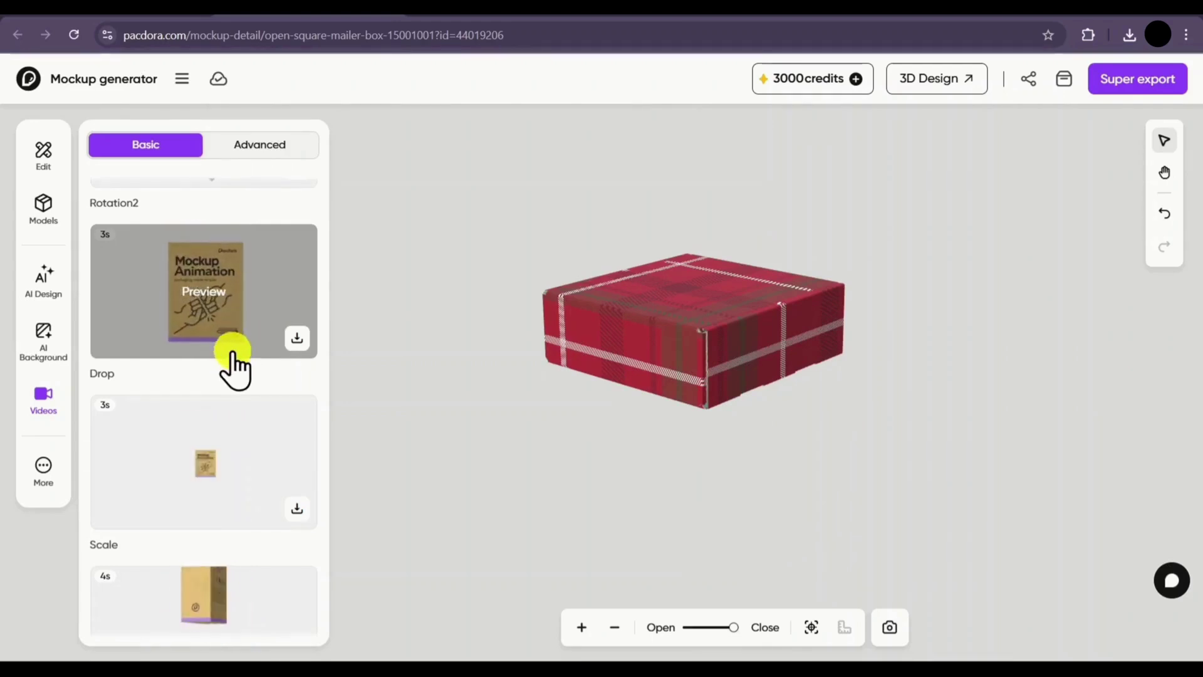
# Step: Review the three generated 'Tropical Bliss' designs in full-size preview
pyautogui.click(43, 330)
pyautogui.click(45, 294)
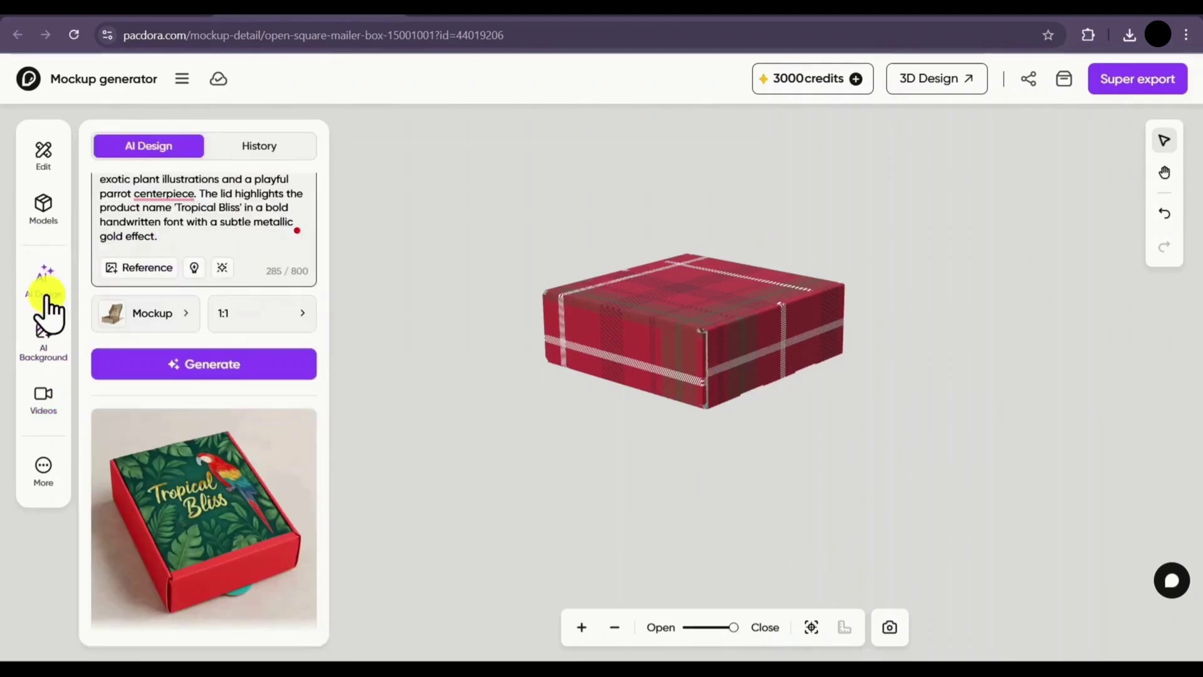
pyautogui.moveTo(188, 486)
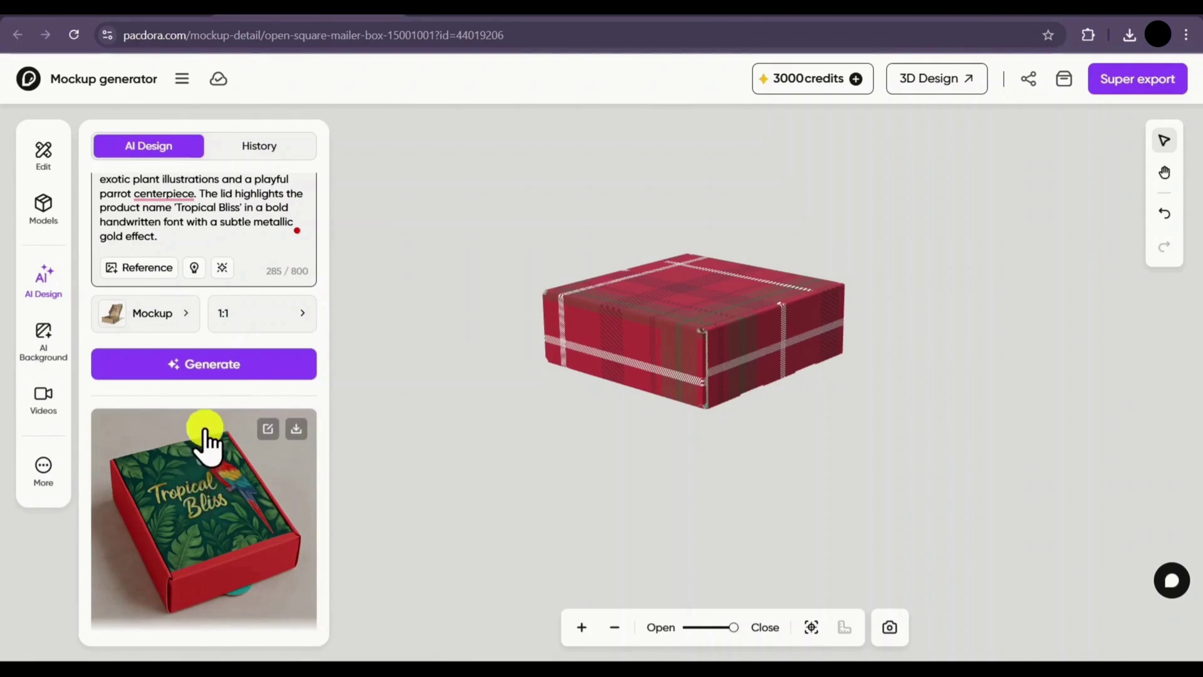
pyautogui.click(200, 488)
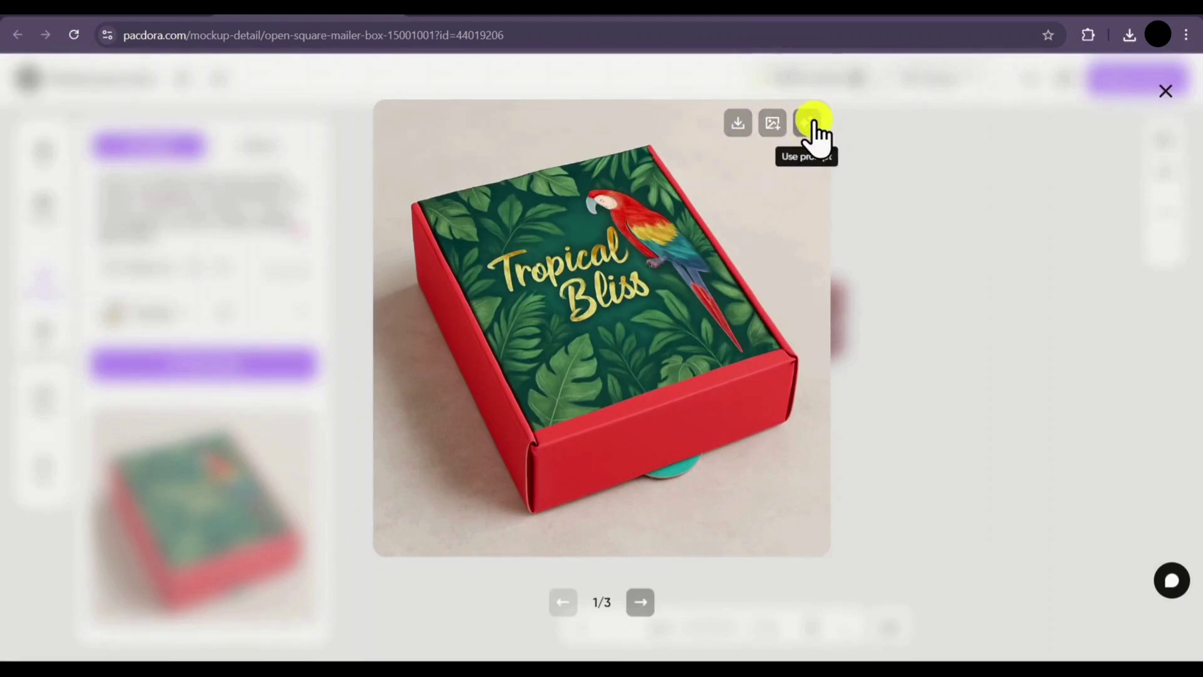
pyautogui.click(643, 602)
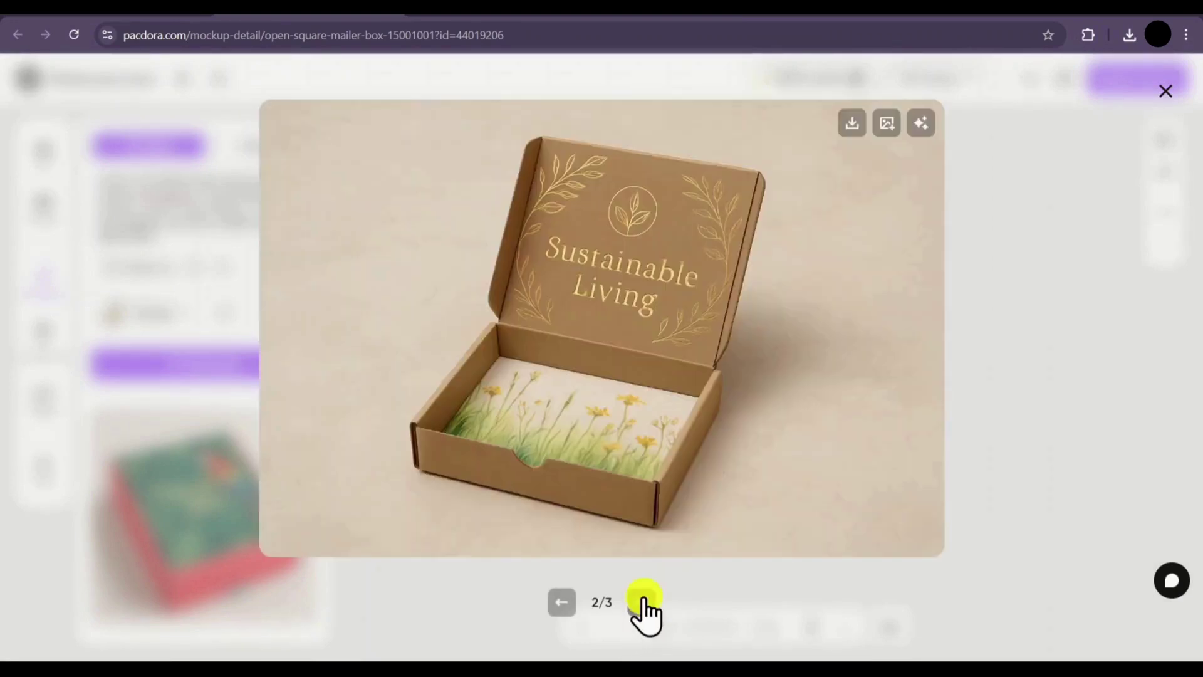
pyautogui.click(642, 602)
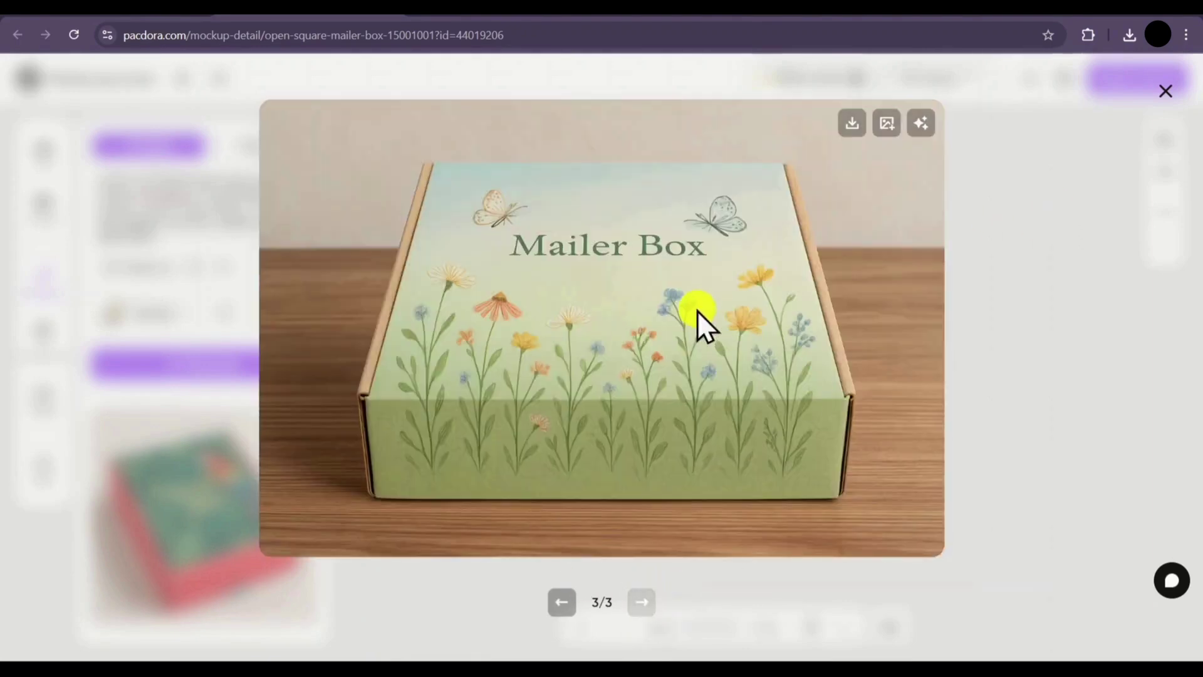
pyautogui.click(1158, 101)
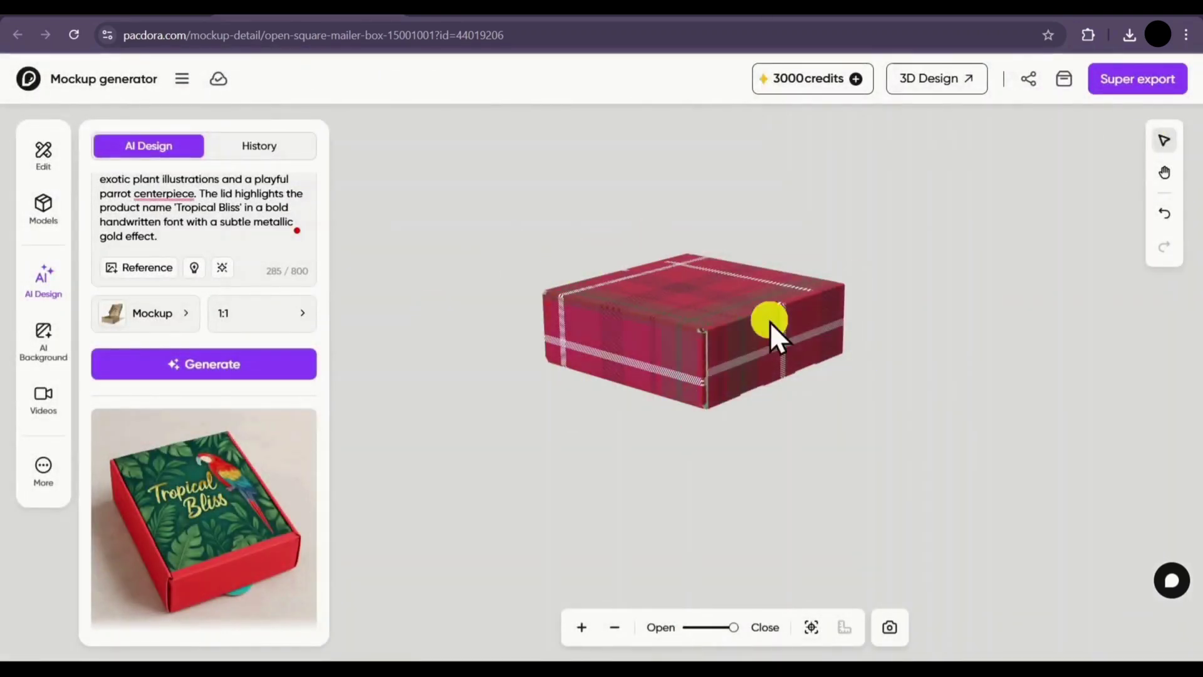
# Step: Set the mockup export to JPG, 4K quality and 16:9 ratio with floor shadow
pyautogui.click(1111, 76)
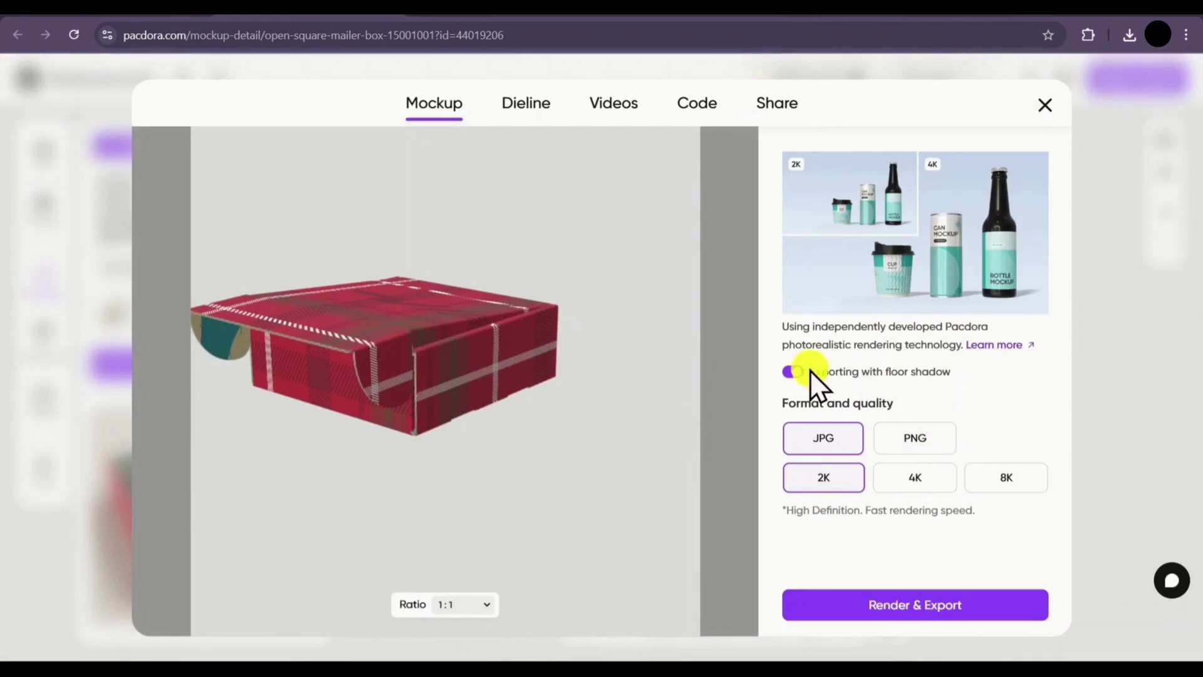
pyautogui.click(794, 371)
pyautogui.click(836, 480)
pyautogui.click(919, 477)
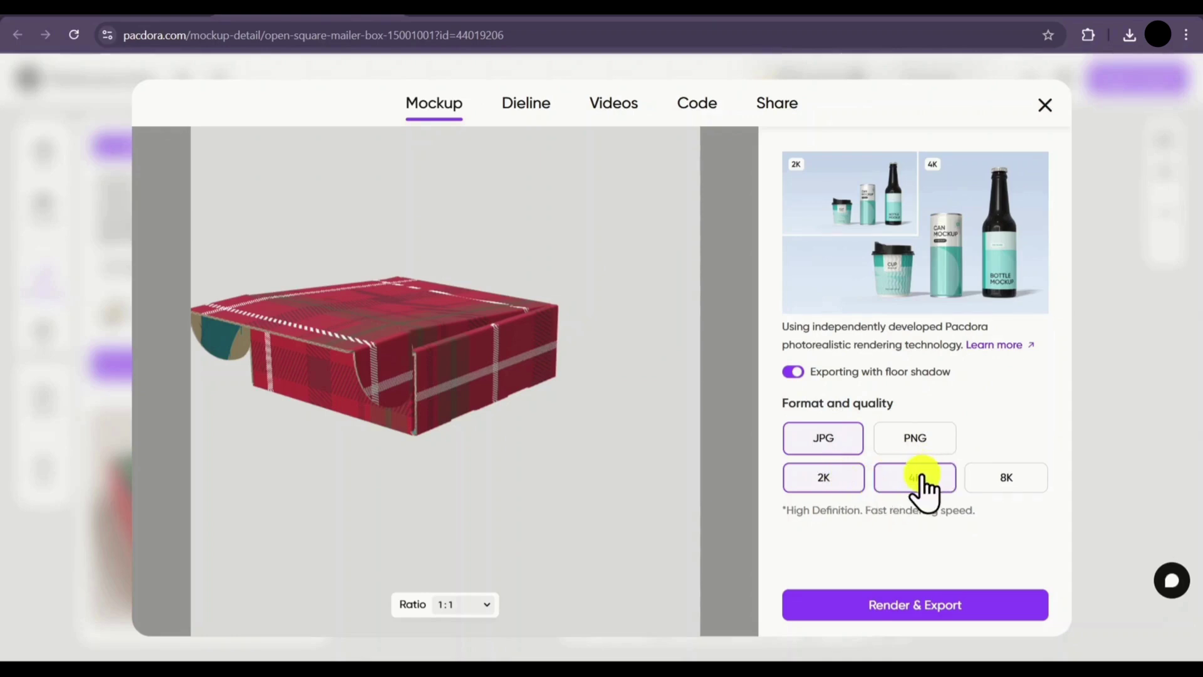
pyautogui.click(919, 478)
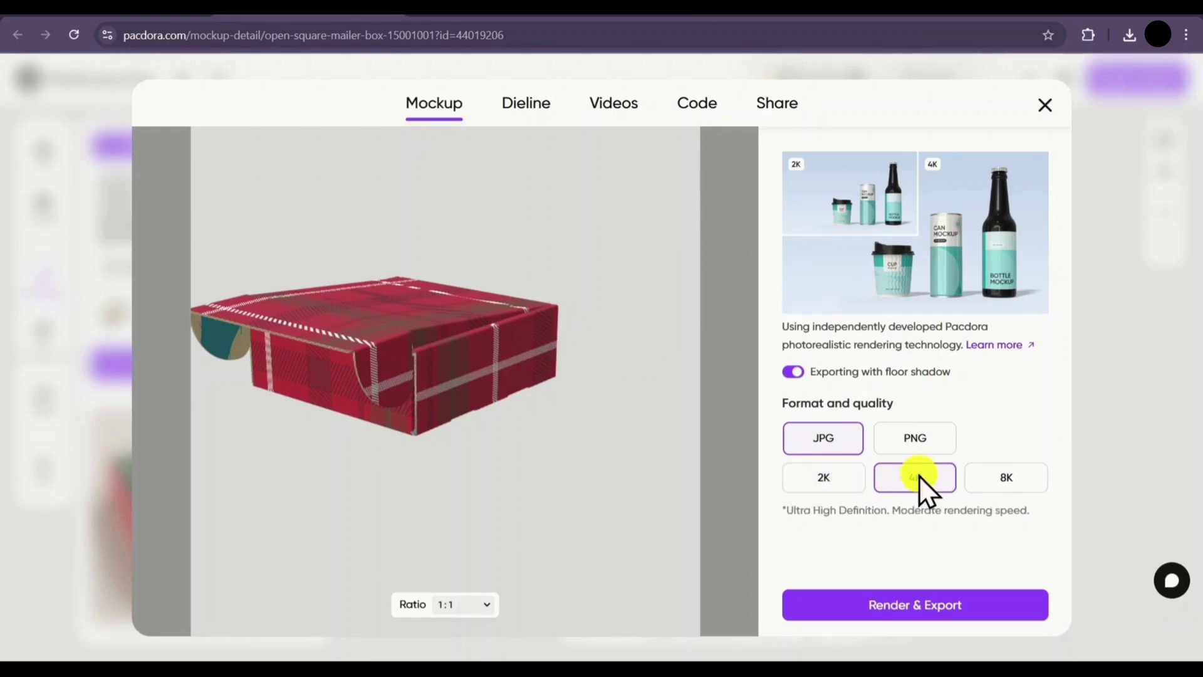
pyautogui.click(475, 605)
pyautogui.click(453, 478)
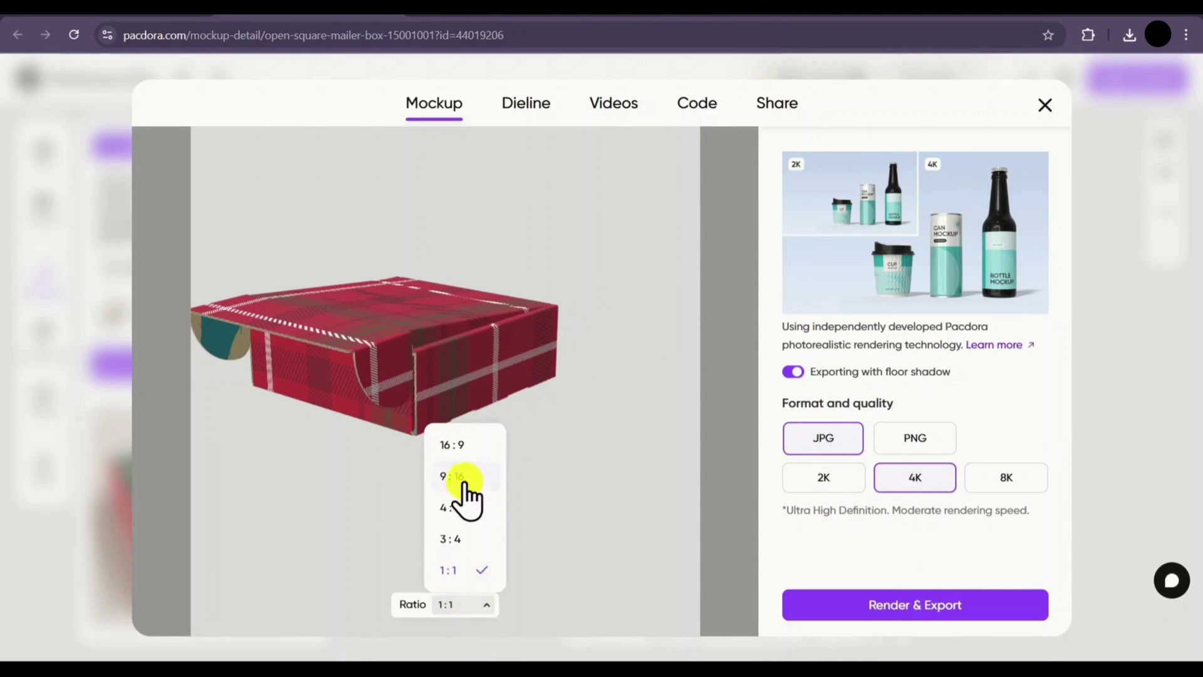
pyautogui.click(481, 606)
pyautogui.click(495, 446)
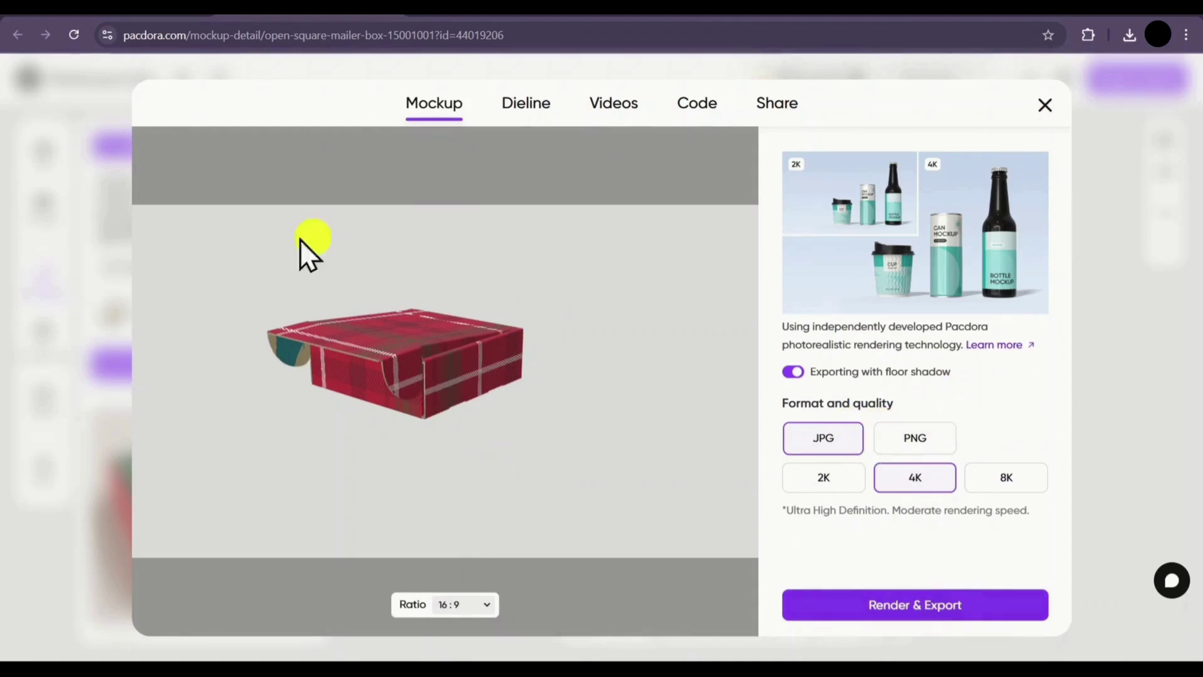
pyautogui.click(510, 119)
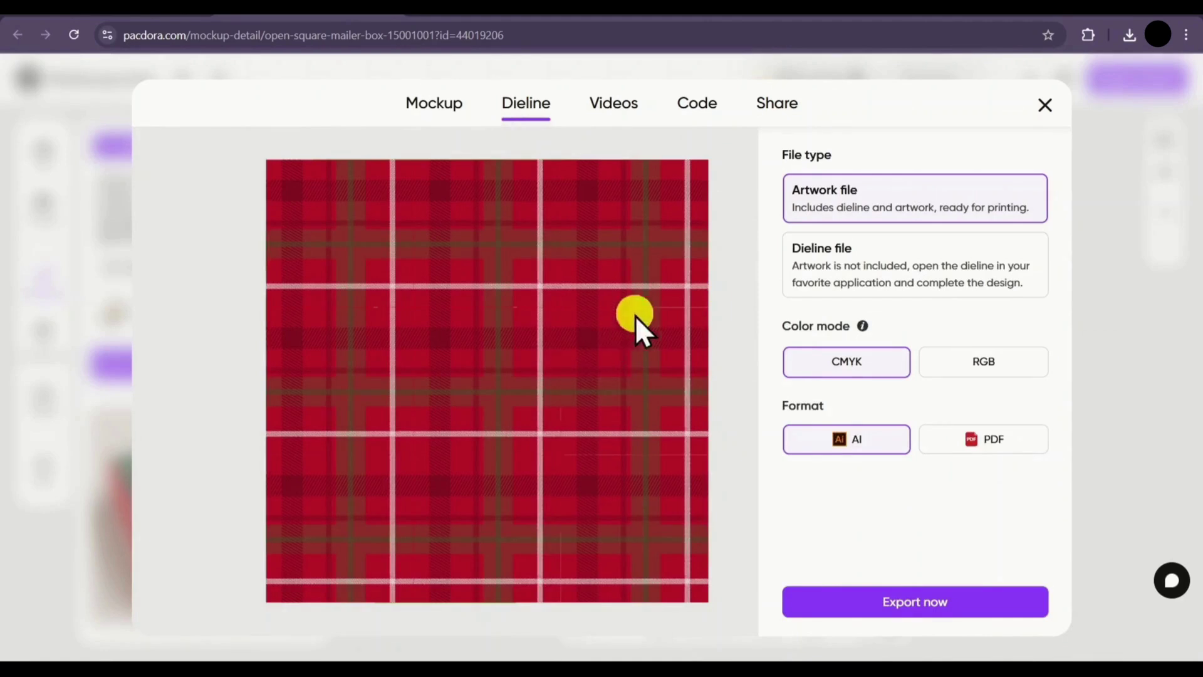
# Step: Export the dieline-only file, without artwork, in AI format
pyautogui.click(877, 276)
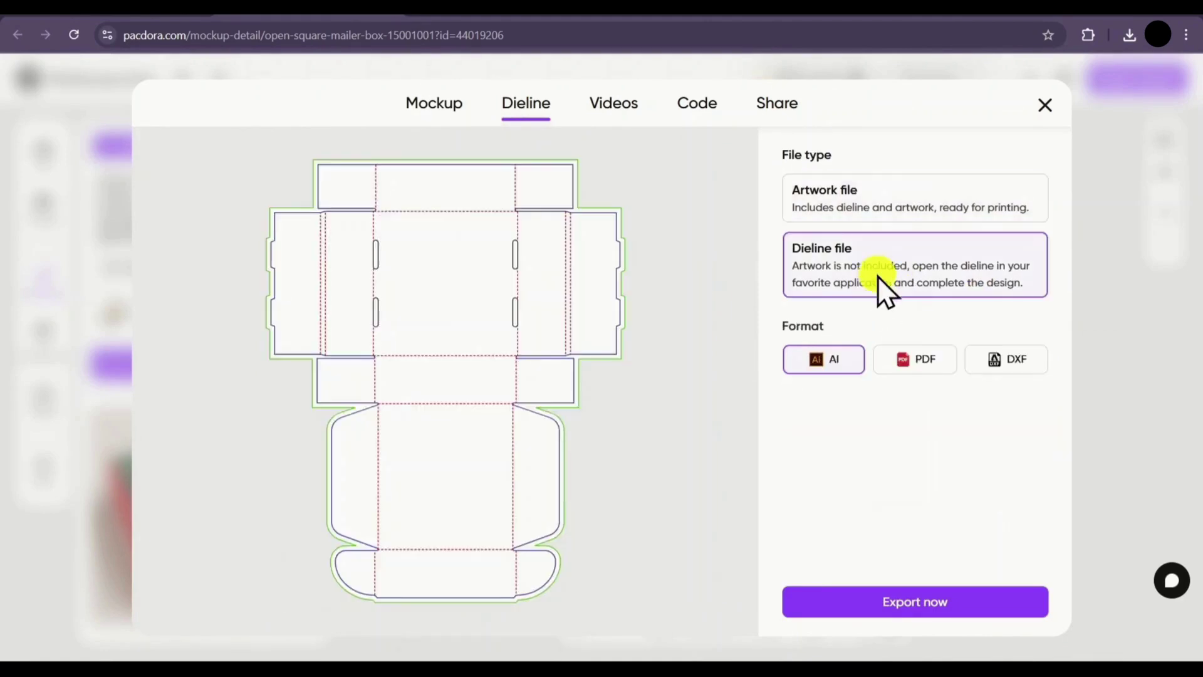
pyautogui.click(872, 220)
pyautogui.click(864, 300)
pyautogui.click(901, 607)
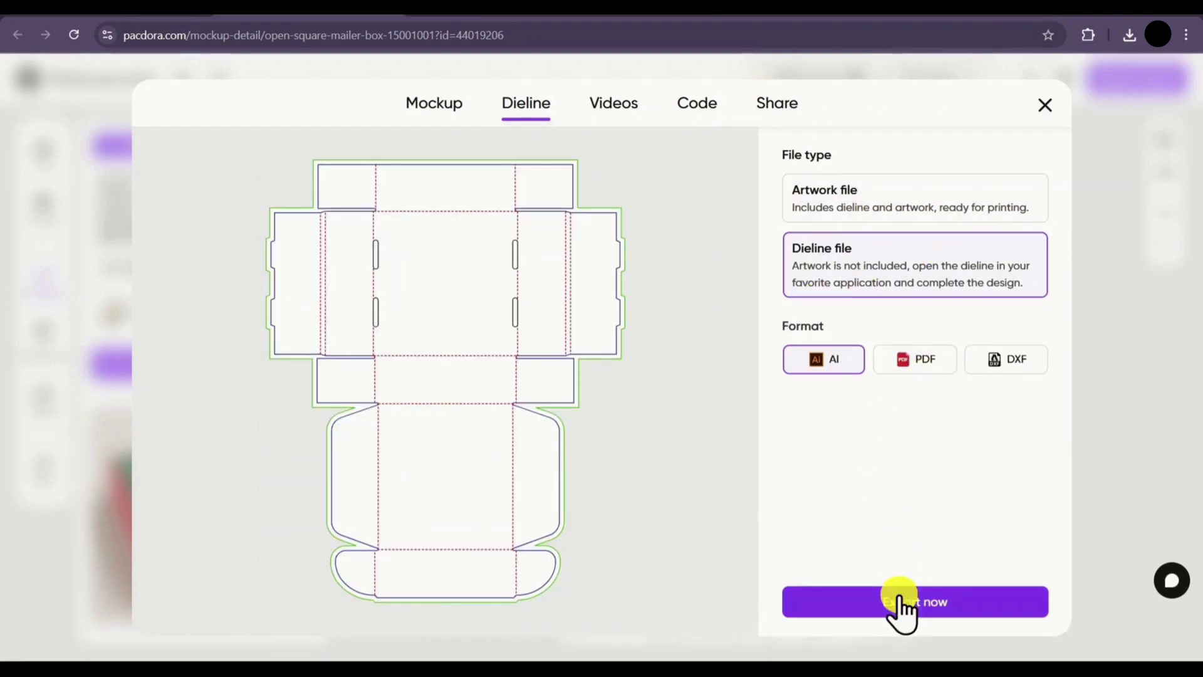
pyautogui.click(627, 124)
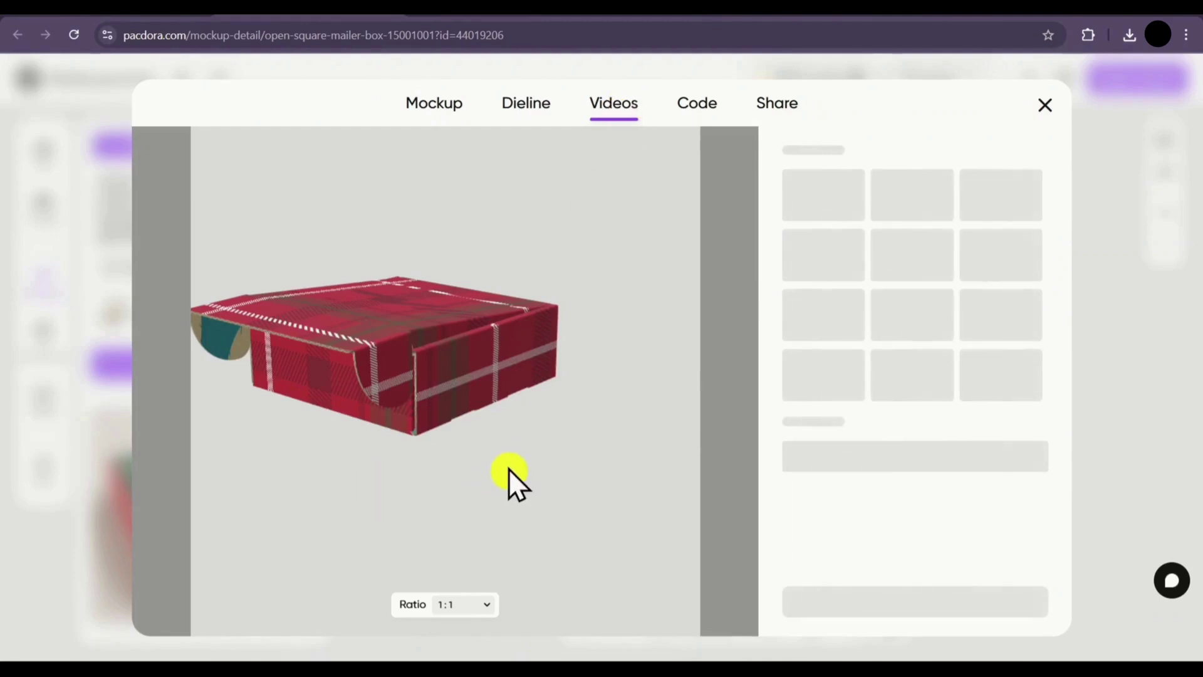
# Step: Keep the video export ratio at 1:1 and choose 2K video resolution
pyautogui.click(483, 608)
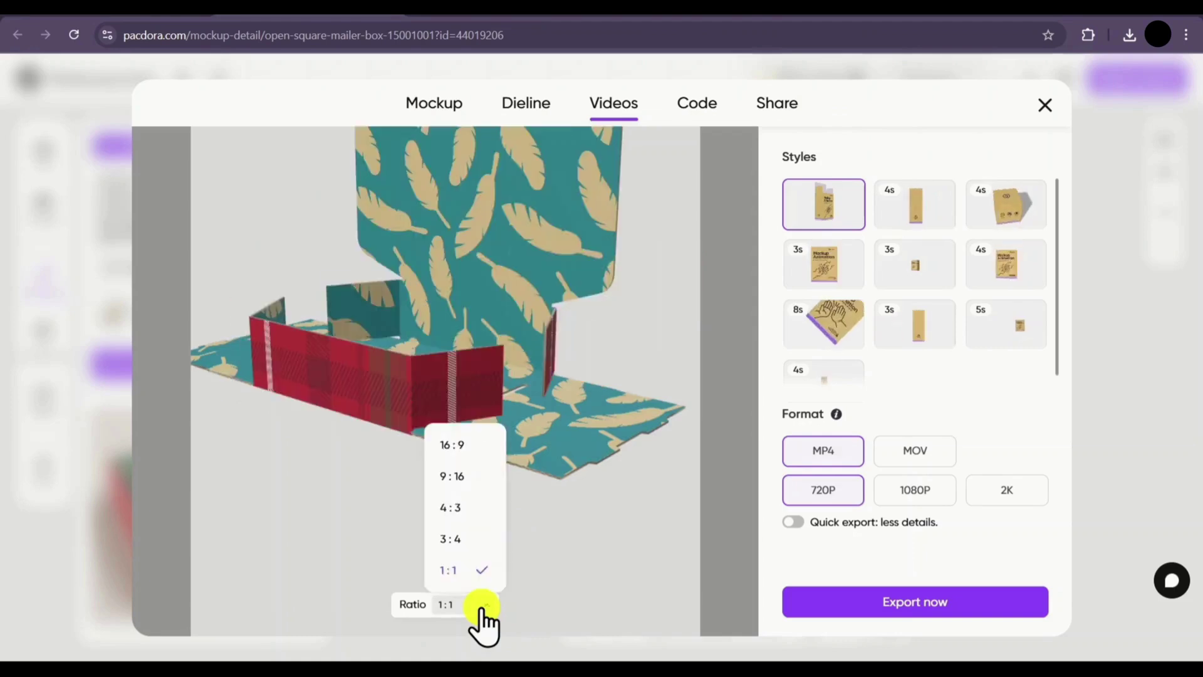
pyautogui.click(483, 607)
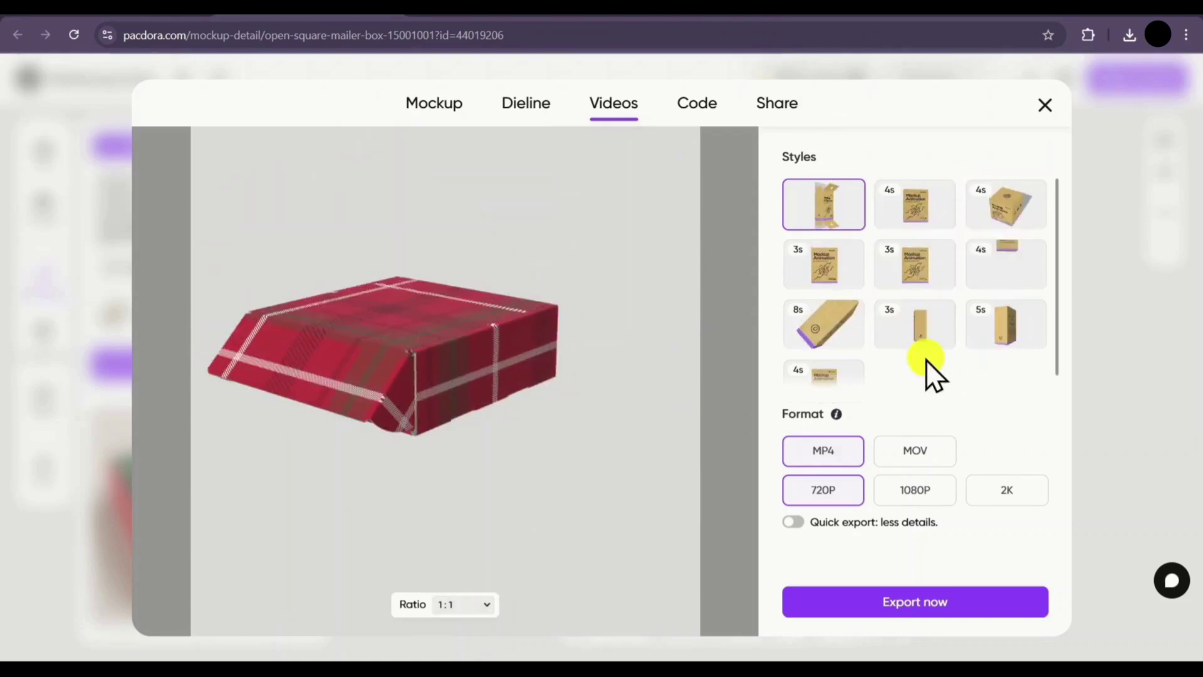
pyautogui.scroll(-1, 926, 359)
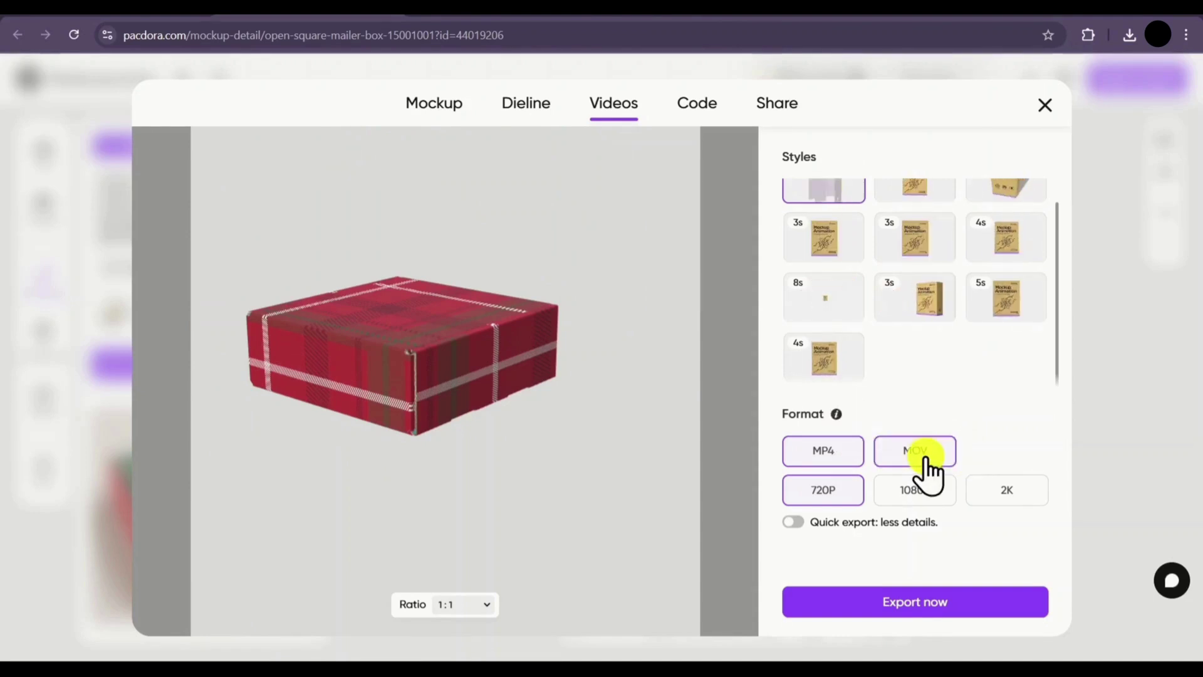
pyautogui.click(1002, 492)
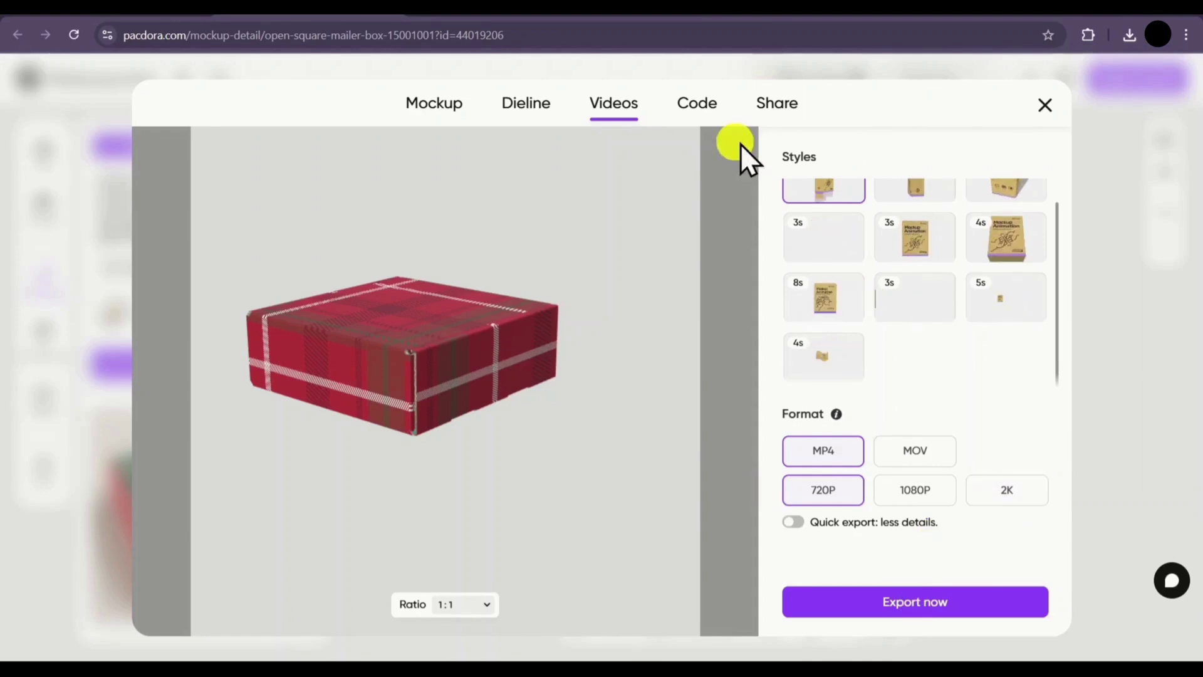
pyautogui.click(702, 108)
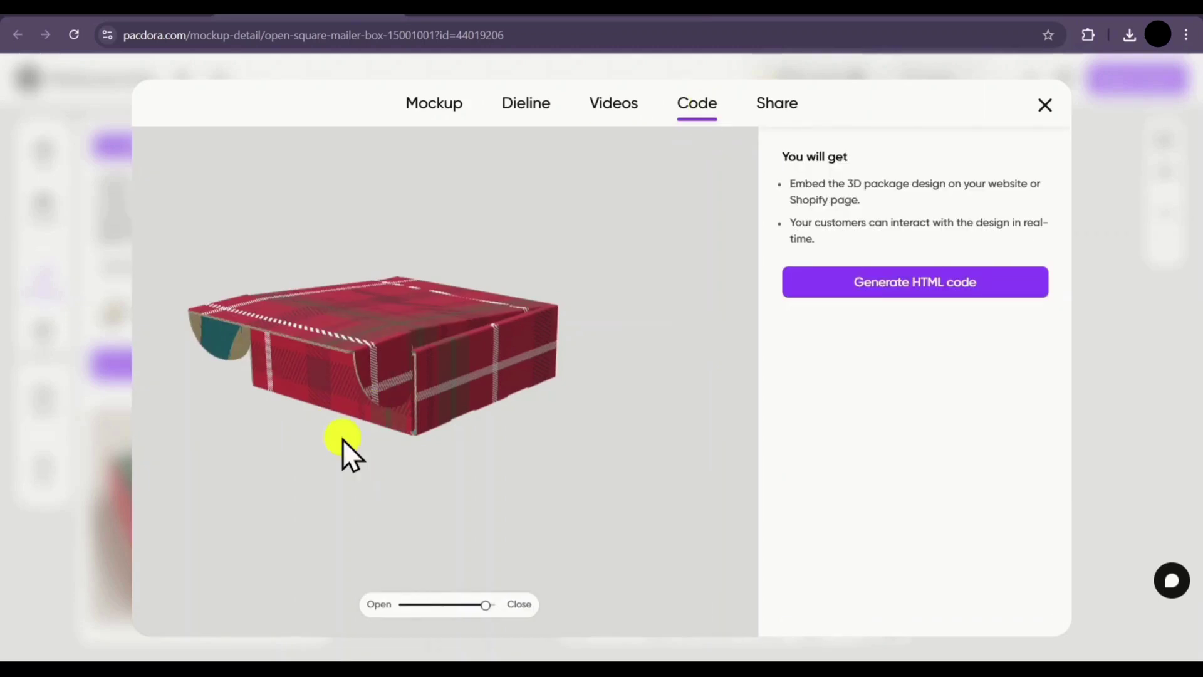
# Step: Rotate the box preview to a top-down view, check the Share options, and close the export dialog
pyautogui.moveTo(342, 438); pyautogui.dragTo(743, 381)
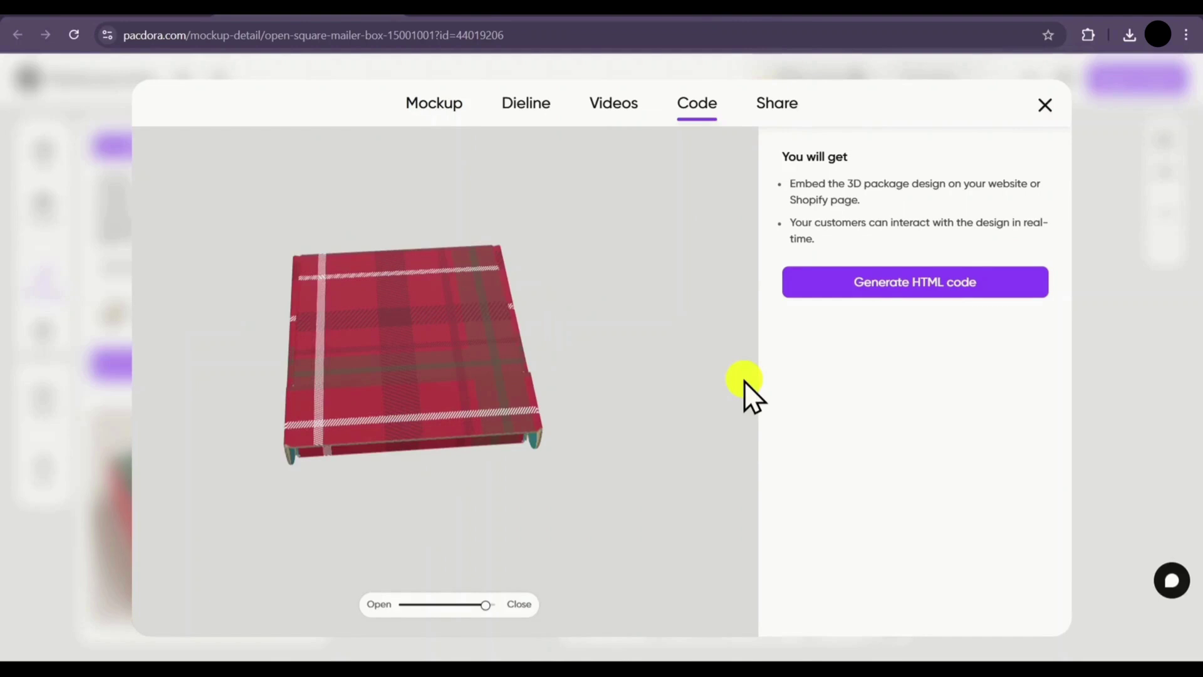
pyautogui.click(777, 105)
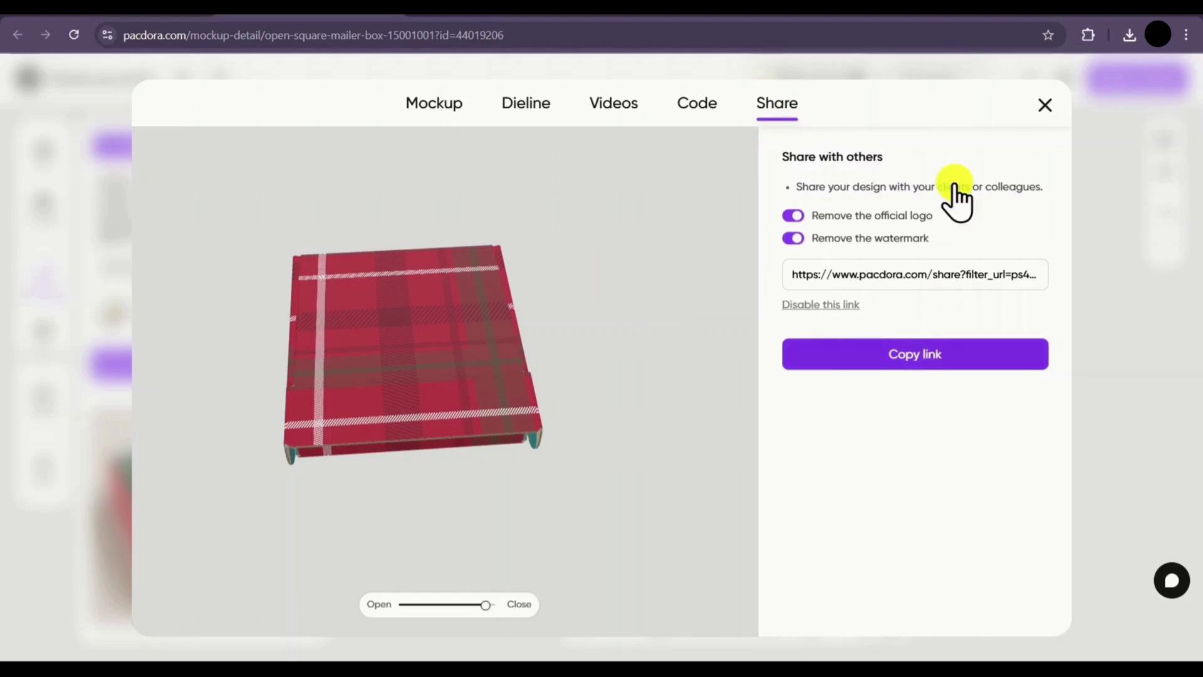
pyautogui.click(1045, 105)
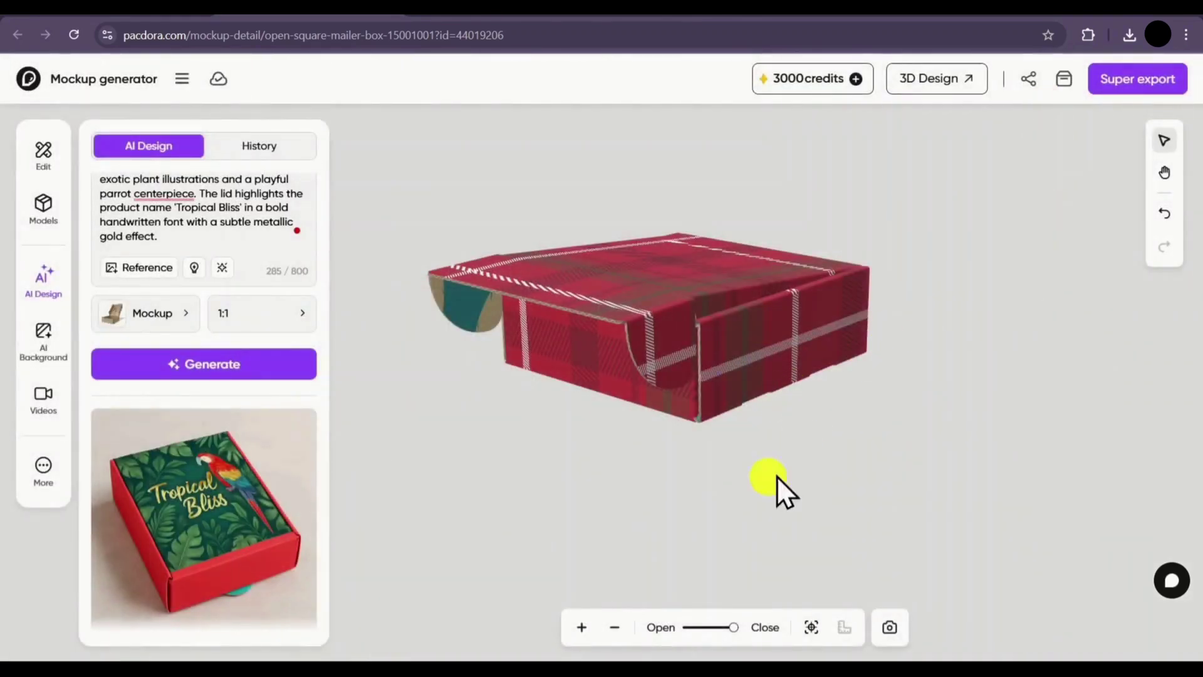
# Step: Start a new design in Pacdora's 3D Modeling Software from the home page
pyautogui.hotkey('alt', 'Left')
pyautogui.hotkey('alt', 'Left')
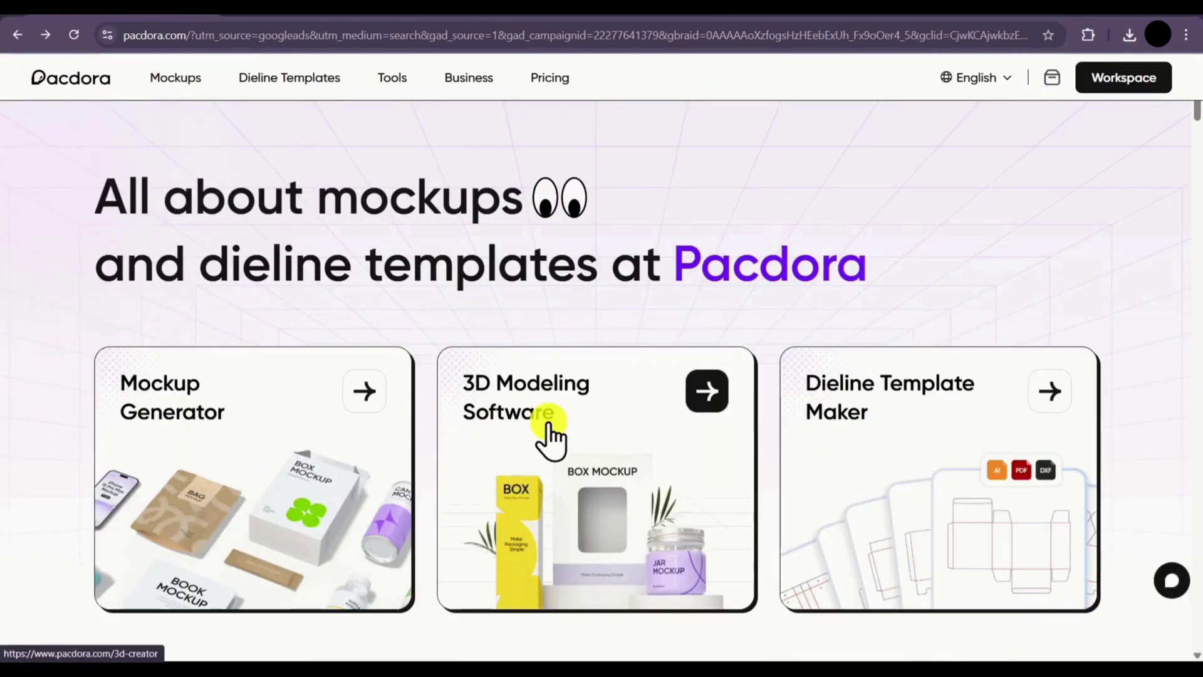
pyautogui.click(548, 423)
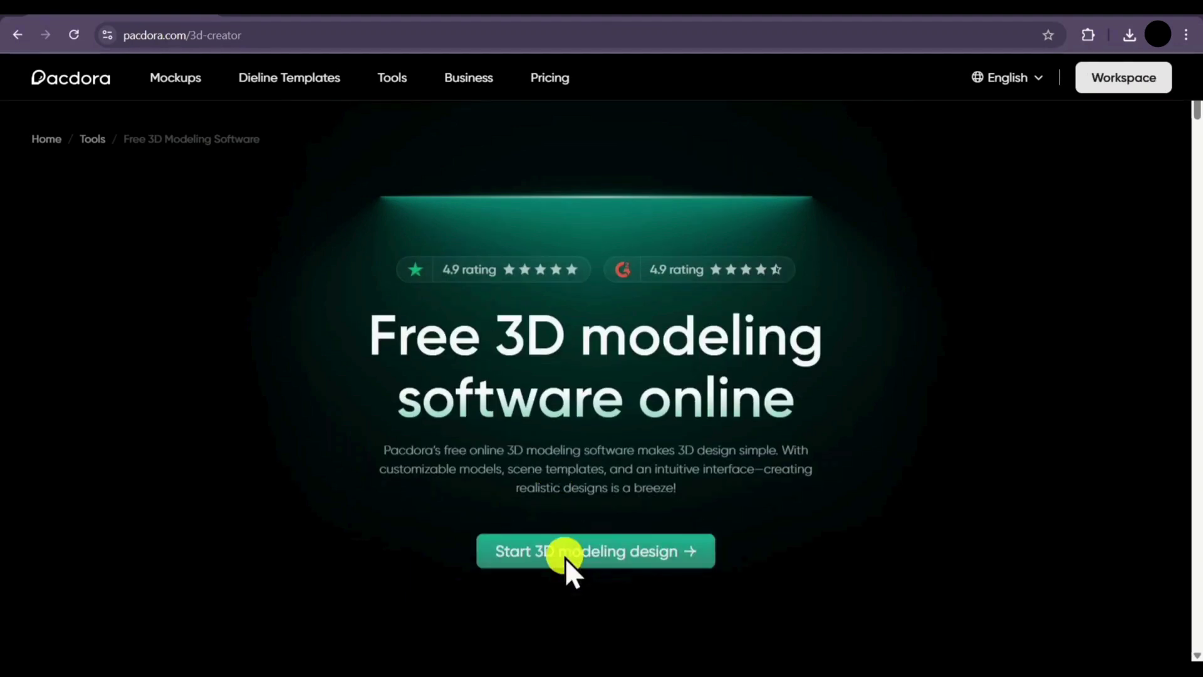
pyautogui.click(566, 551)
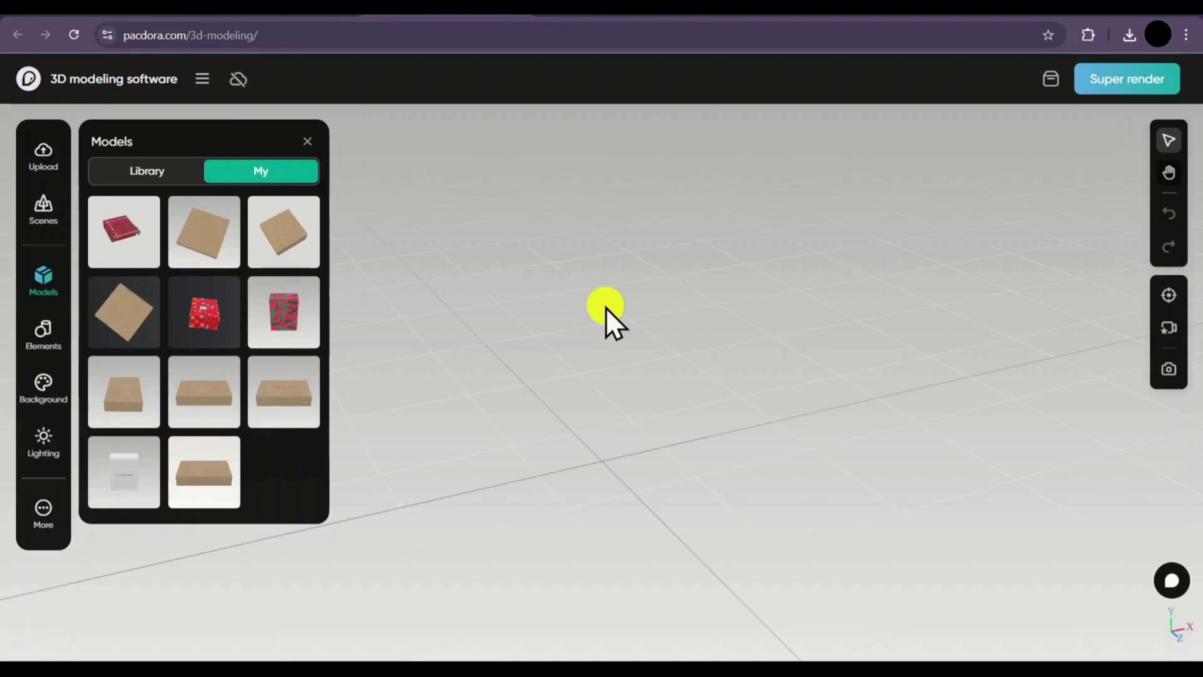
# Step: Send the plaid mailer box from the model library to the 3D editor
pyautogui.click(134, 181)
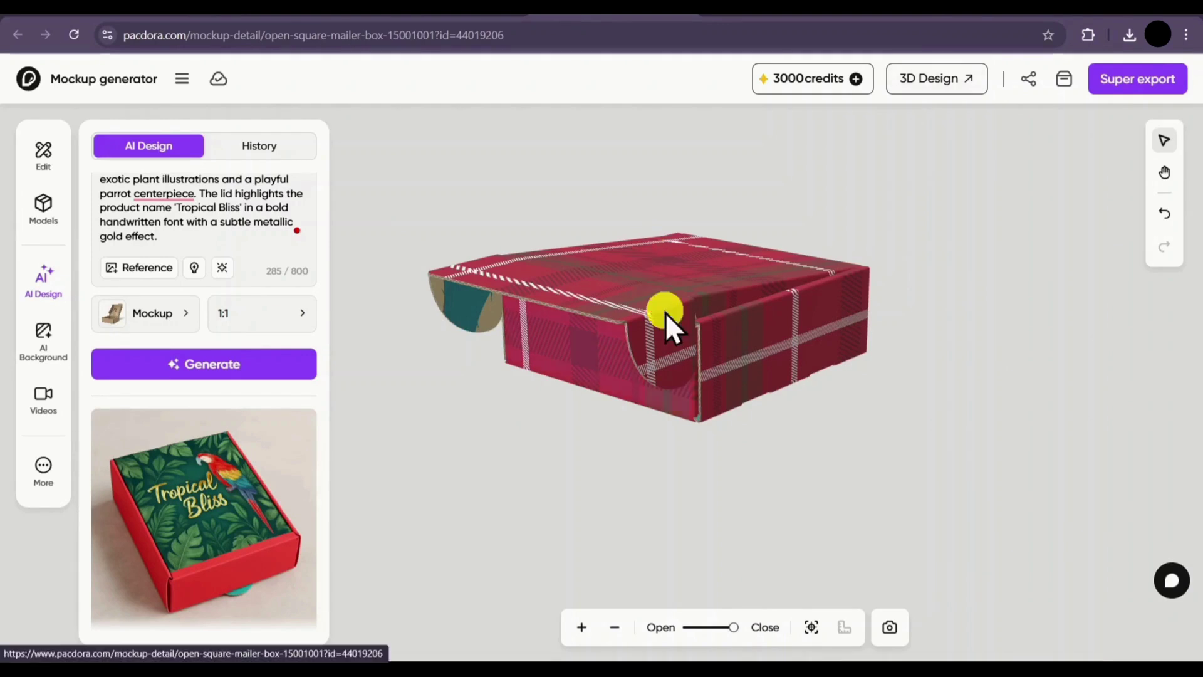
pyautogui.click(923, 78)
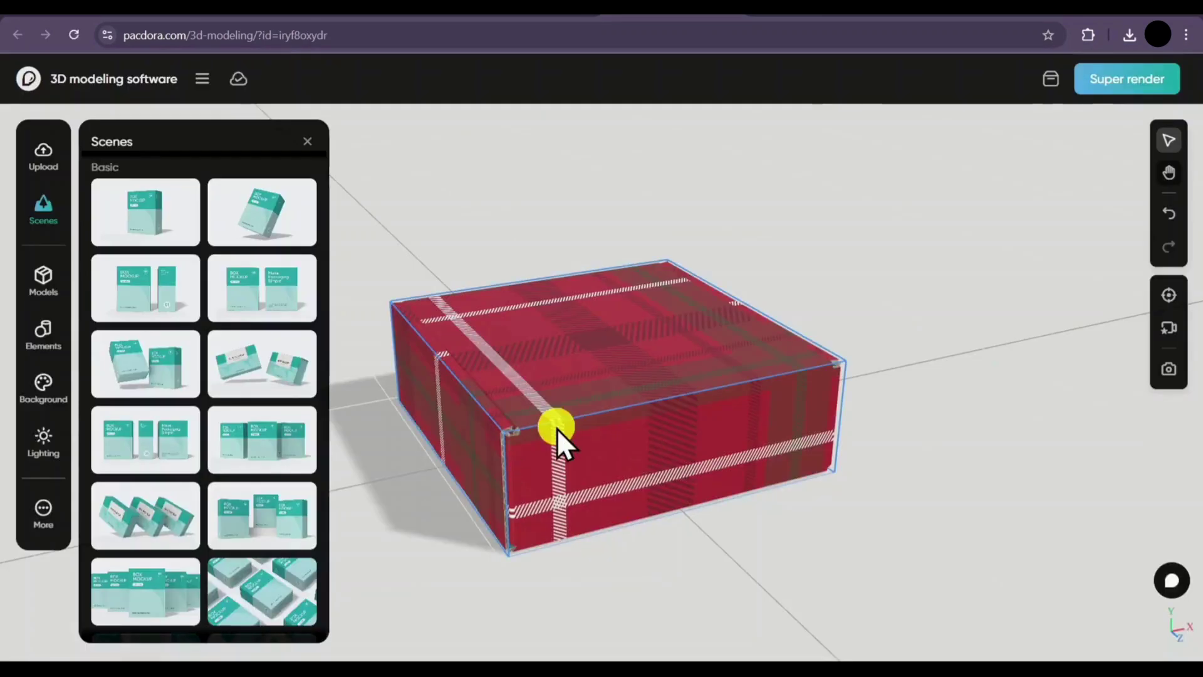
# Step: Move the plaid box, drop it onto the ground plane, and duplicate it with Ctrl+D
pyautogui.click(569, 450)
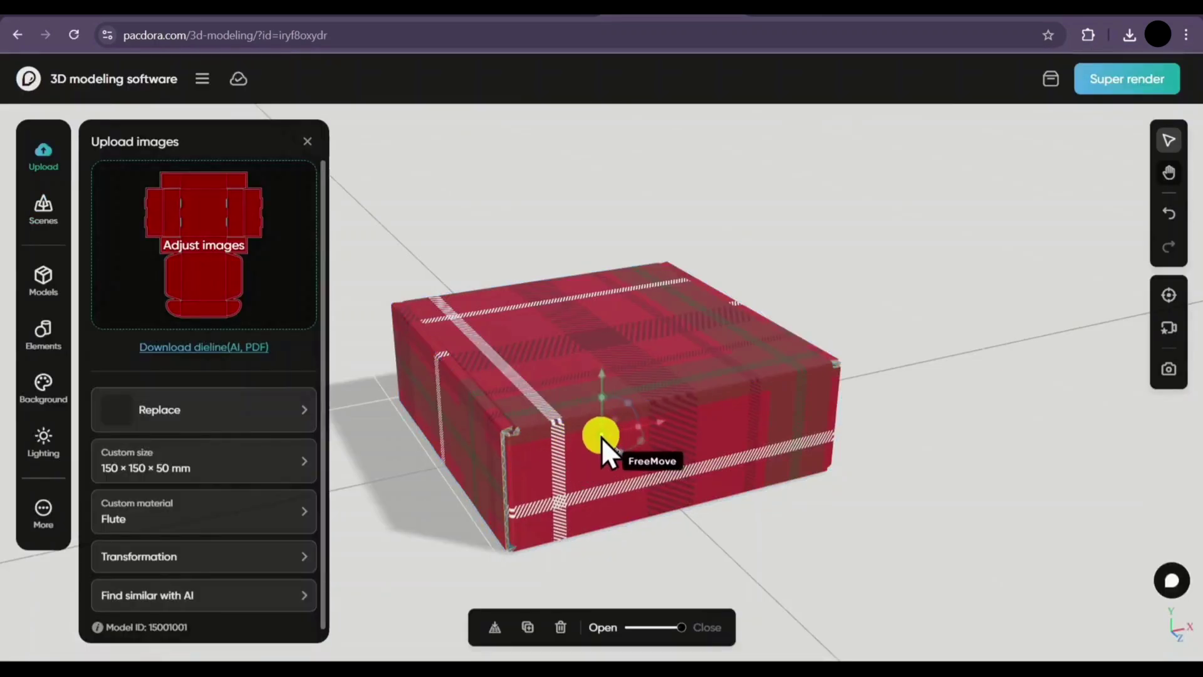
pyautogui.moveTo(601, 435); pyautogui.dragTo(643, 348)
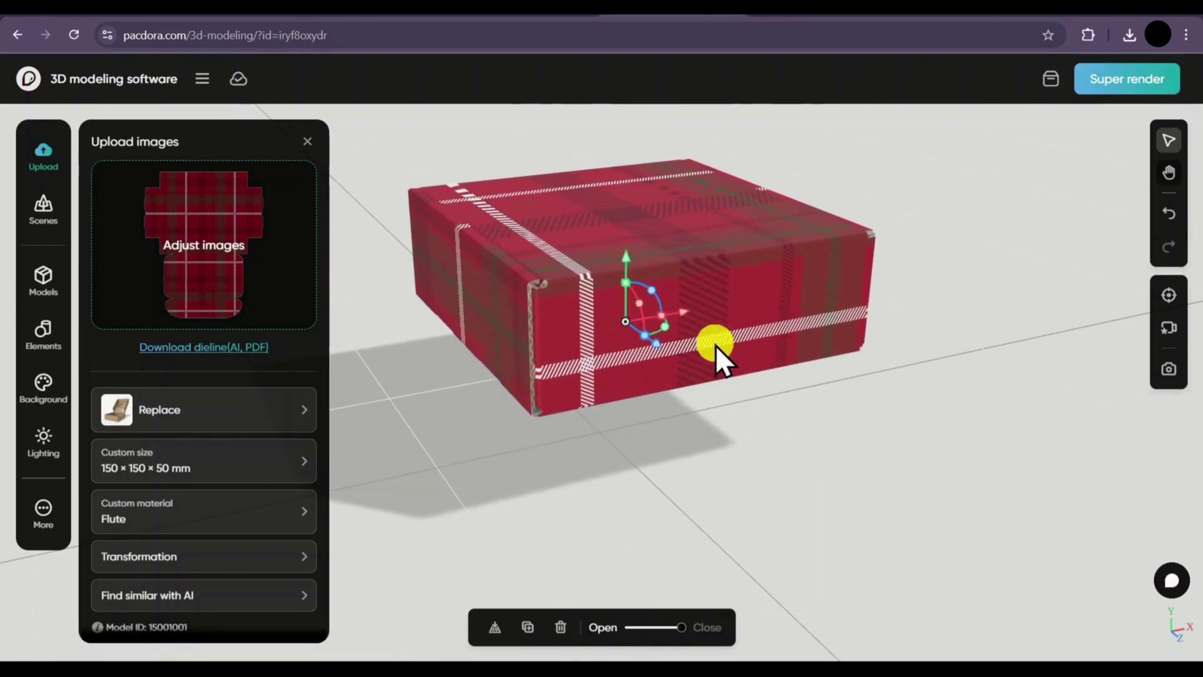
pyautogui.click(497, 627)
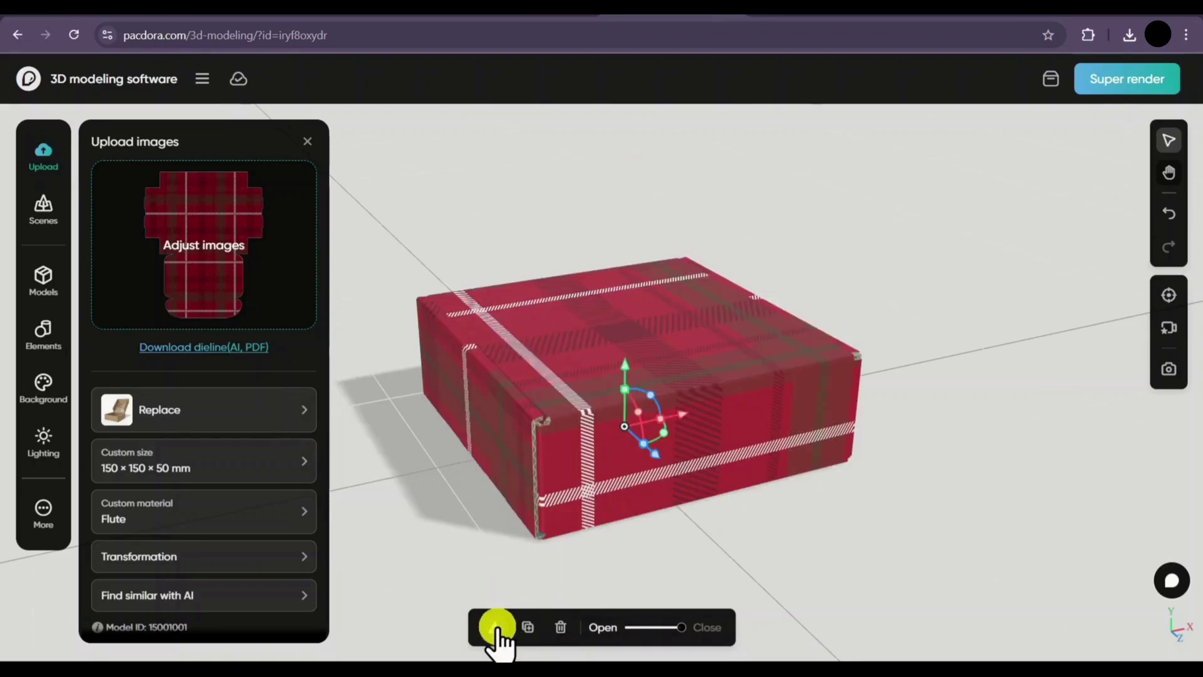
pyautogui.scroll(-3, 652, 344)
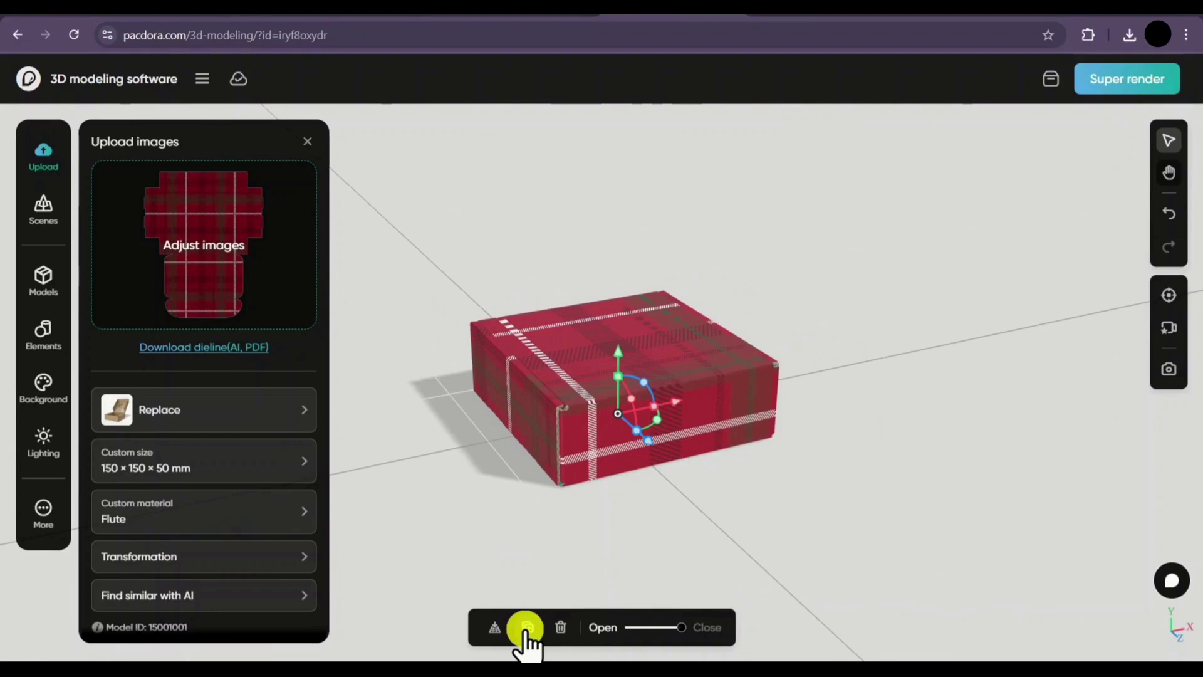
pyautogui.hotkey('ctrl', 'd')
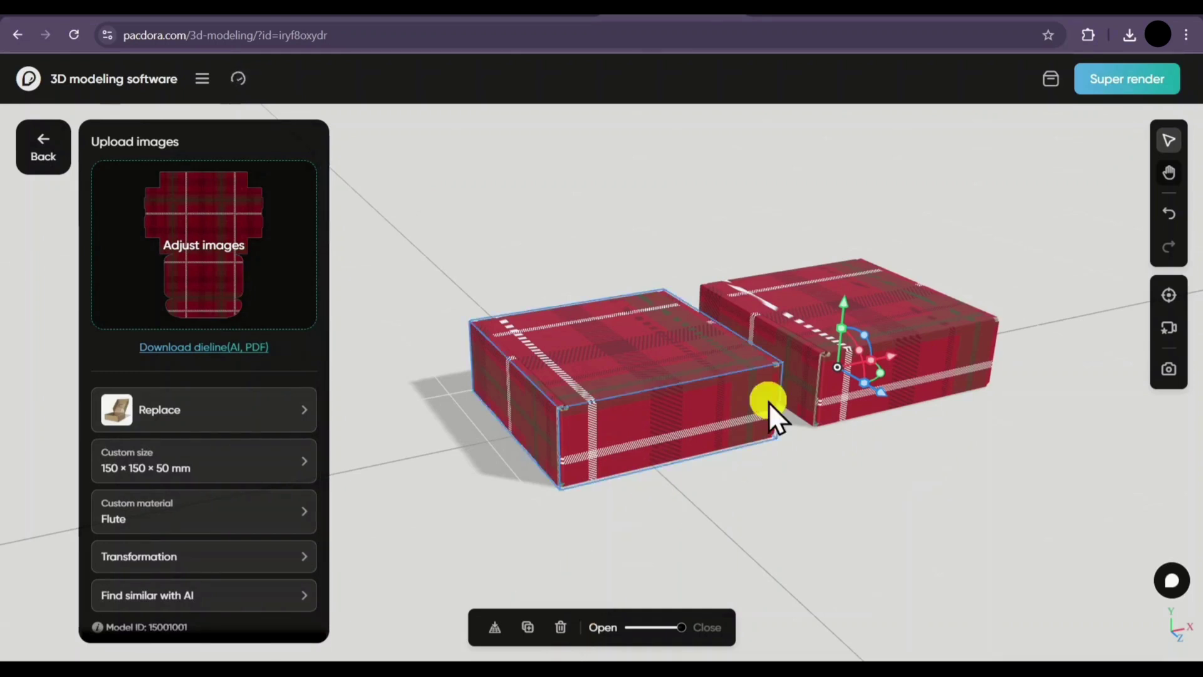
# Step: Delete the left box and close the remaining plaid box's lid fully
pyautogui.click(624, 387)
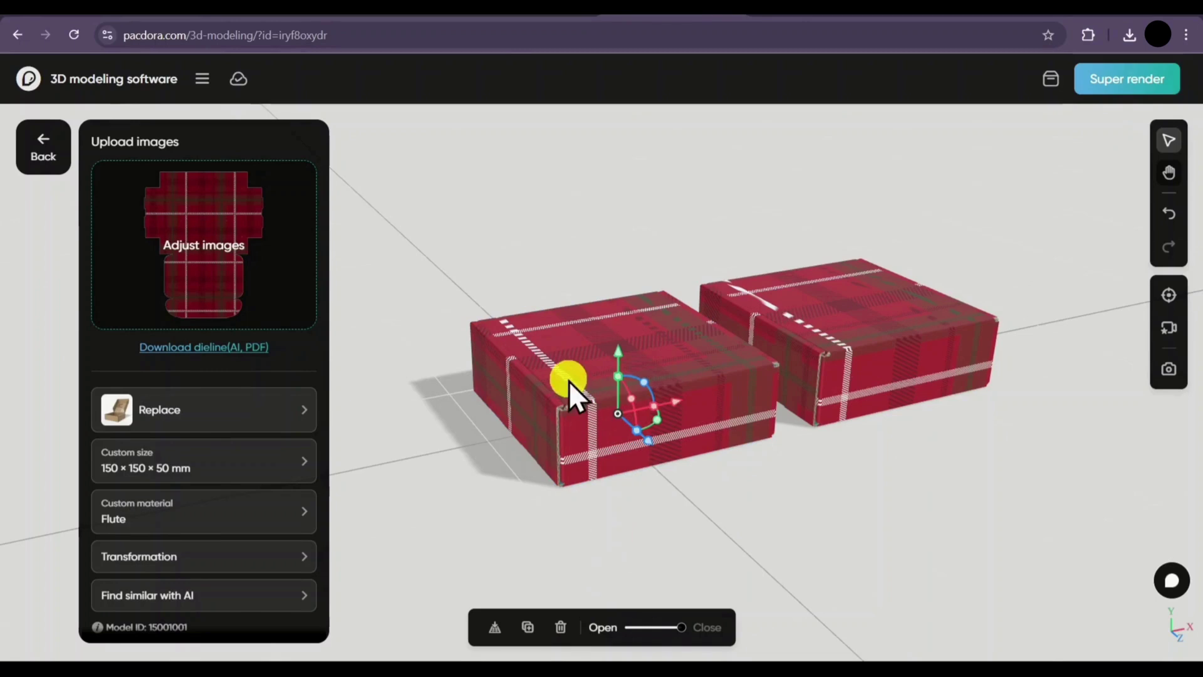
pyautogui.click(560, 627)
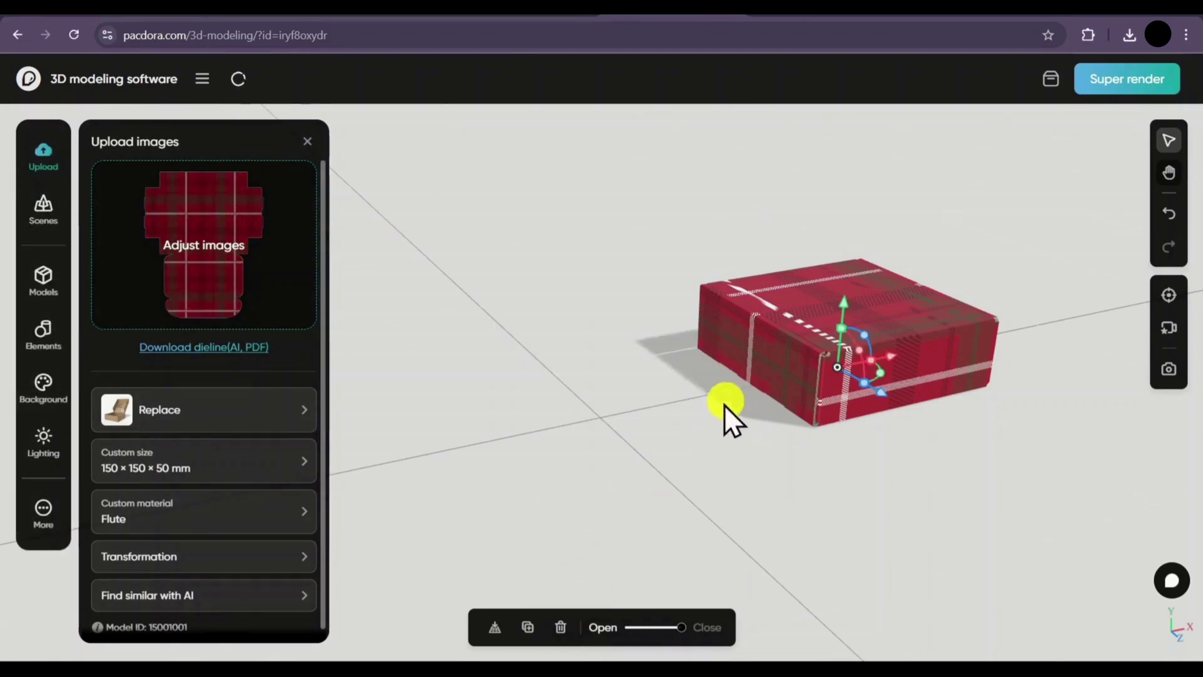
pyautogui.moveTo(660, 409); pyautogui.dragTo(698, 403)
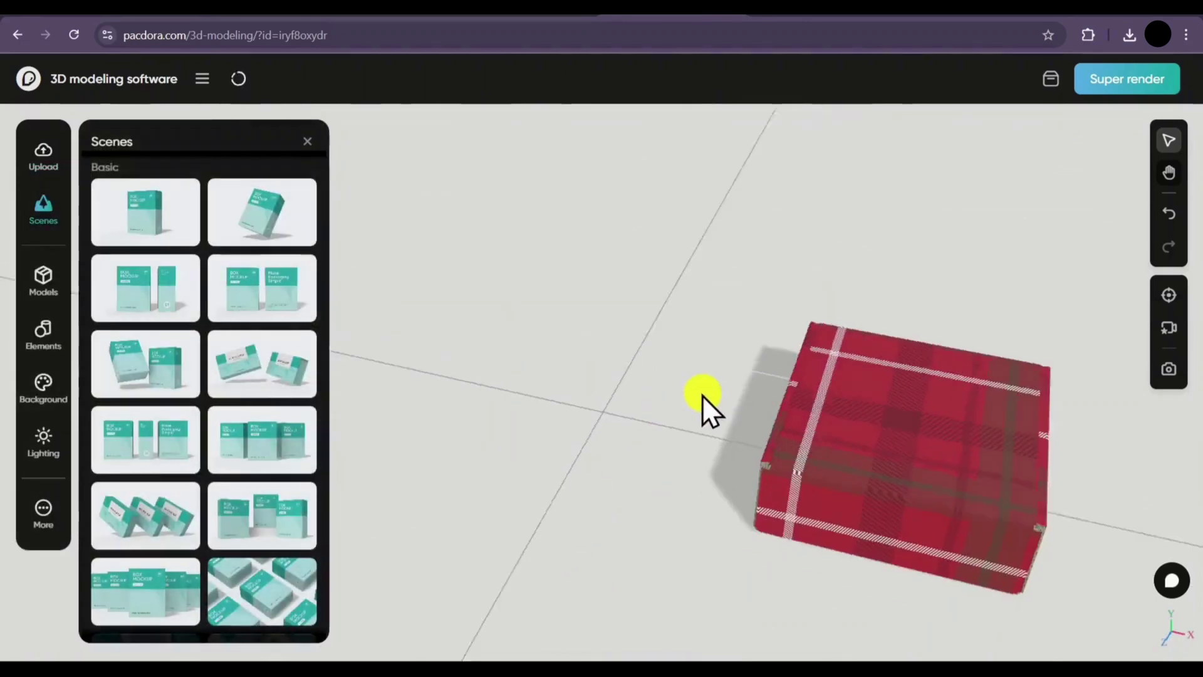
pyautogui.click(816, 457)
pyautogui.moveTo(640, 631); pyautogui.dragTo(676, 630)
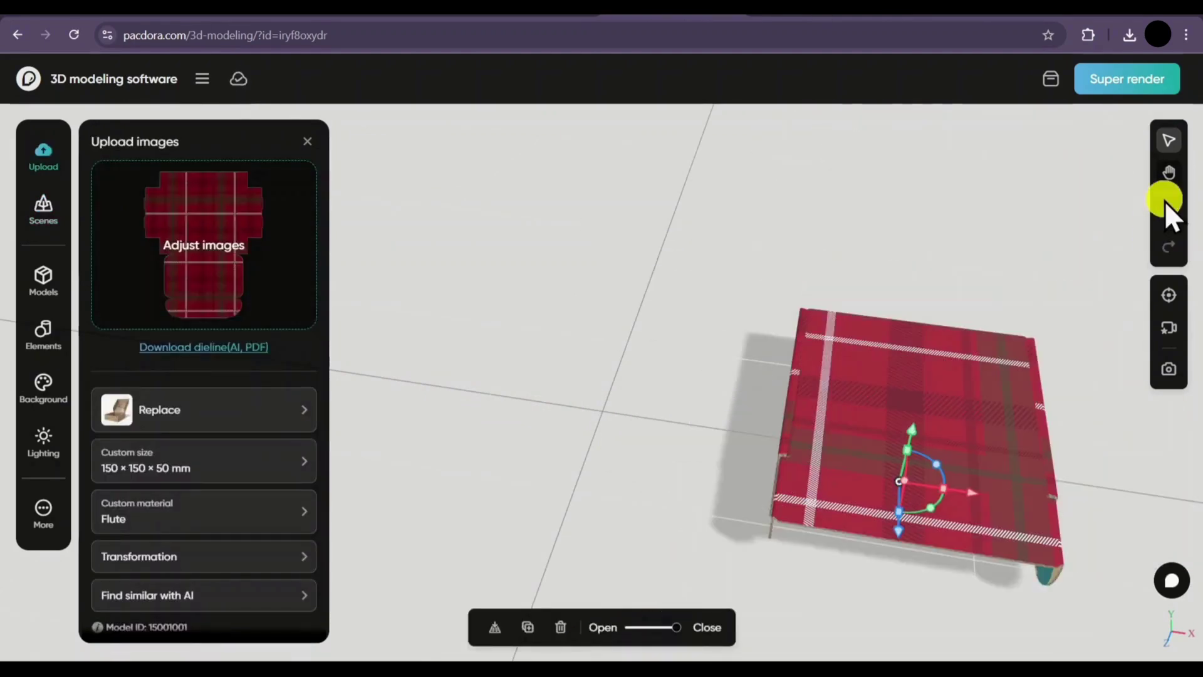
pyautogui.moveTo(939, 379); pyautogui.dragTo(865, 318)
# Step: Apply the Basic scene template with two plaid boxes standing side by side
pyautogui.click(42, 207)
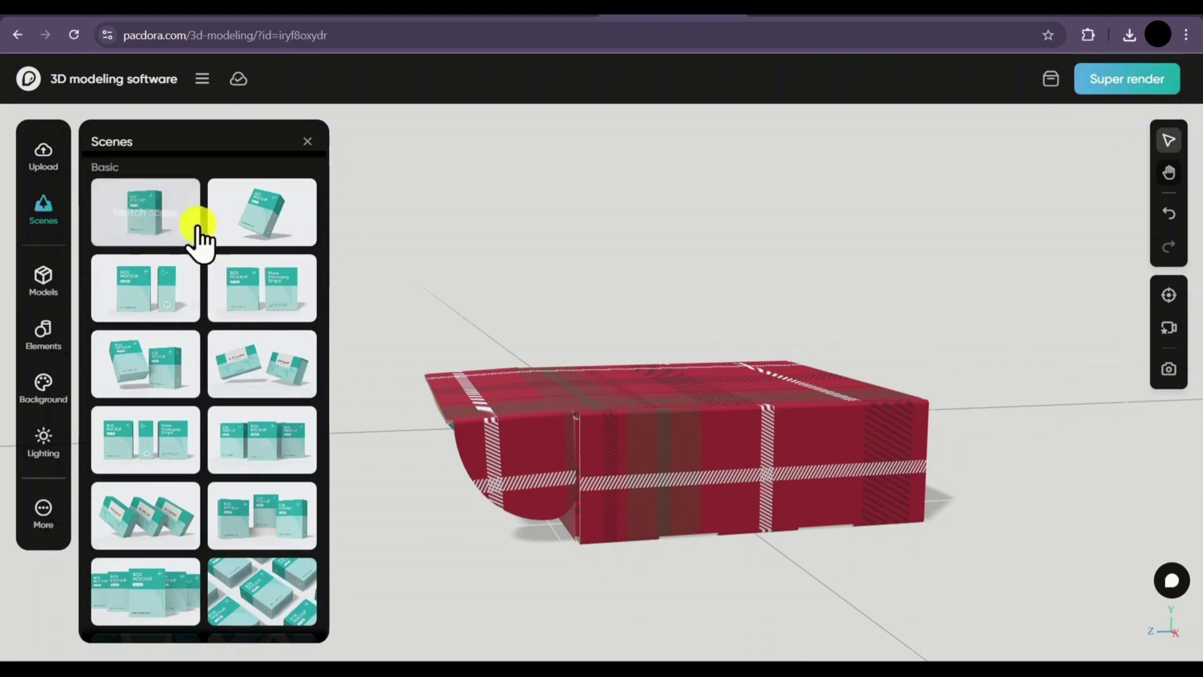
pyautogui.click(258, 222)
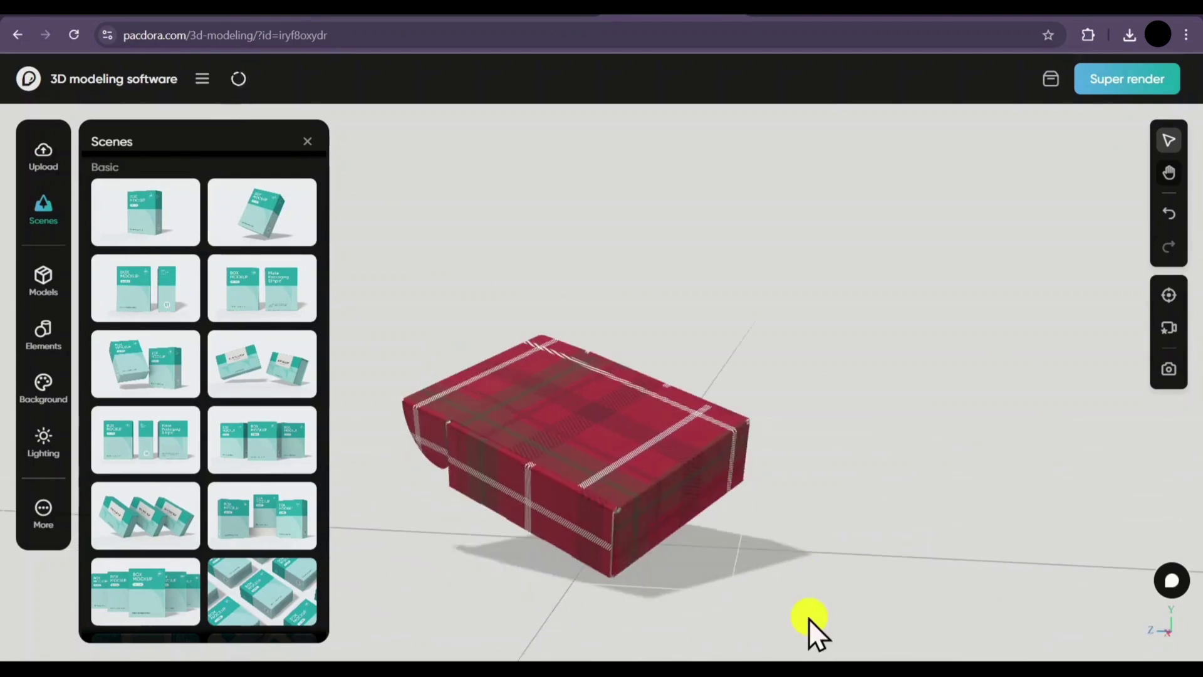
pyautogui.click(256, 290)
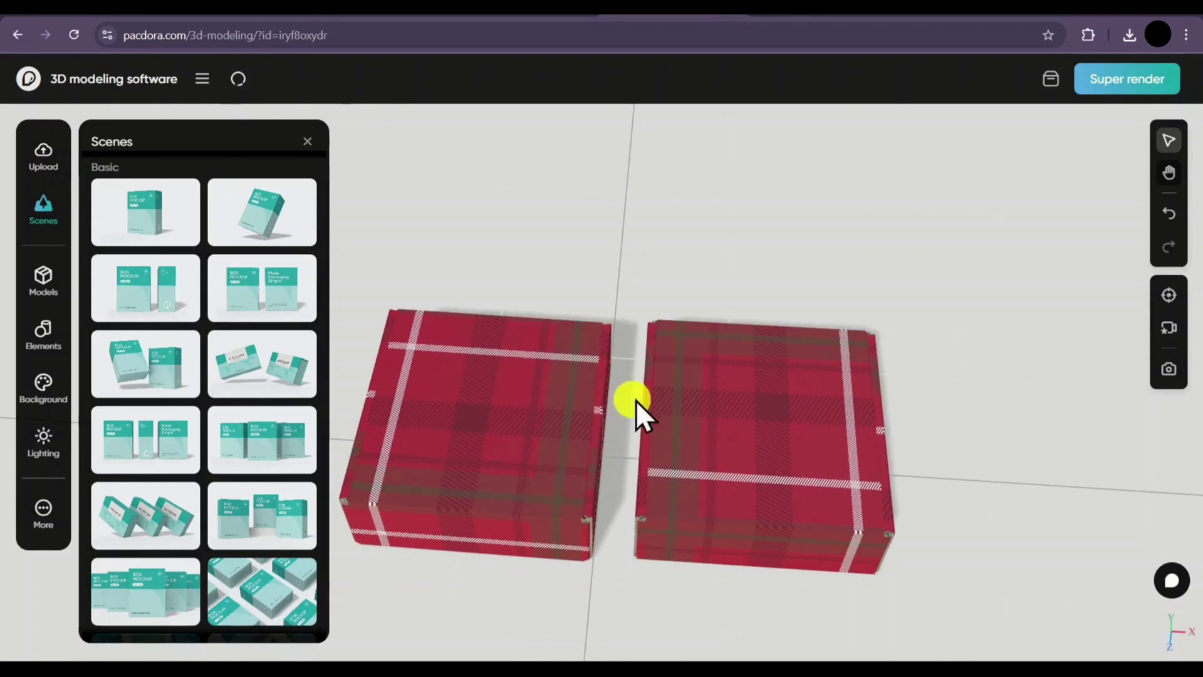
# Step: Add a sphere from the Elements library over the boxes, rotate it, then delete it
pyautogui.scroll(-6, 242, 323)
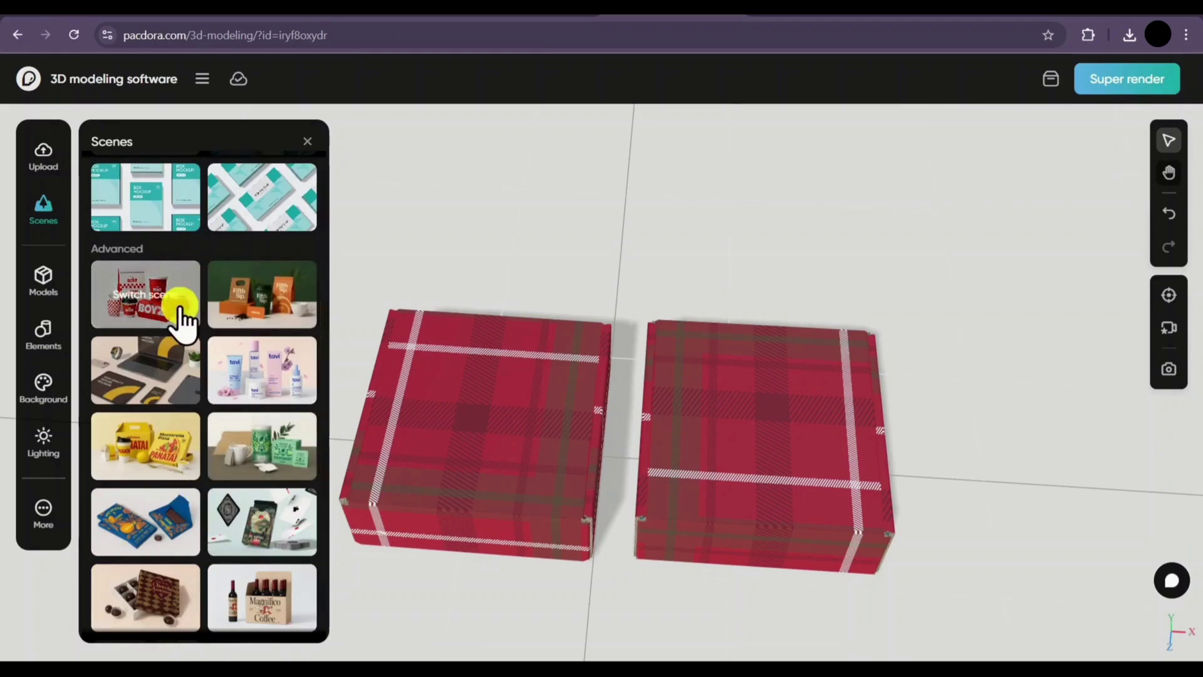
pyautogui.scroll(-3, 258, 307)
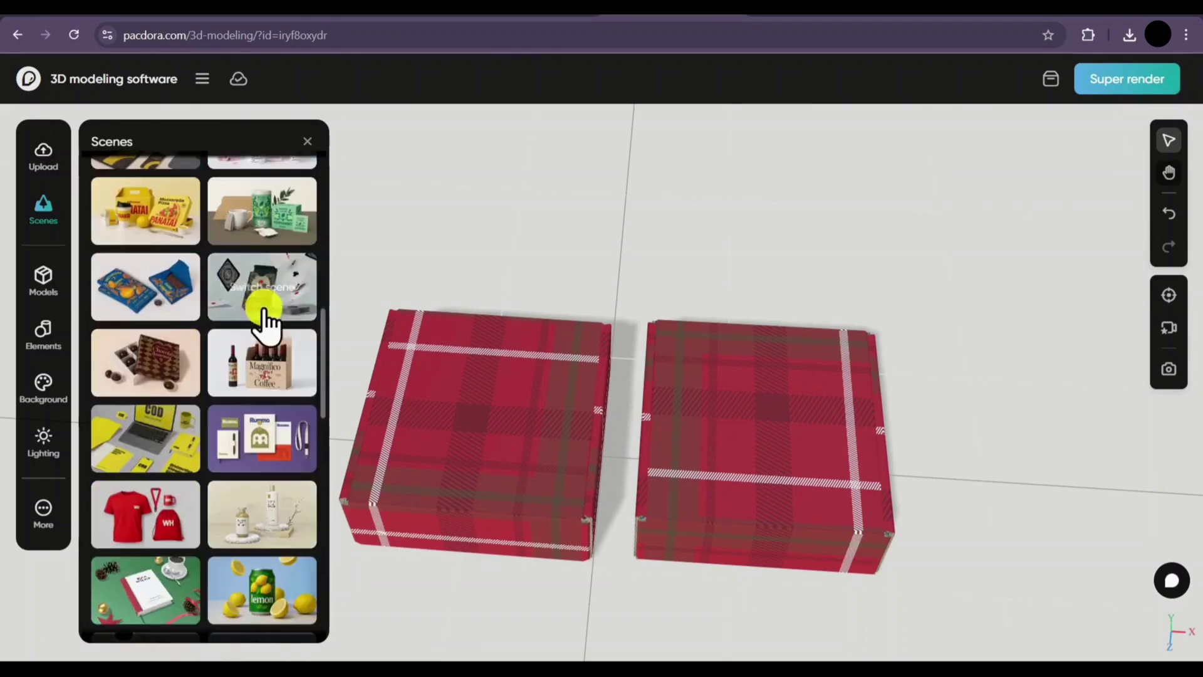
pyautogui.click(50, 289)
pyautogui.click(154, 178)
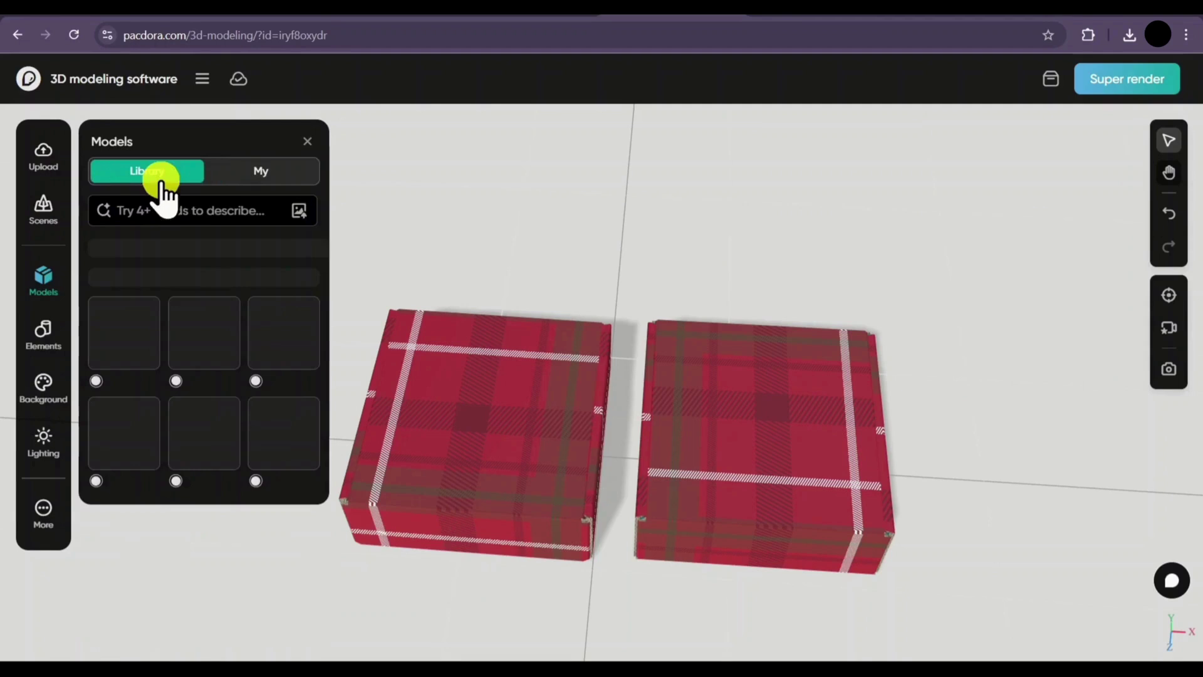
pyautogui.click(33, 338)
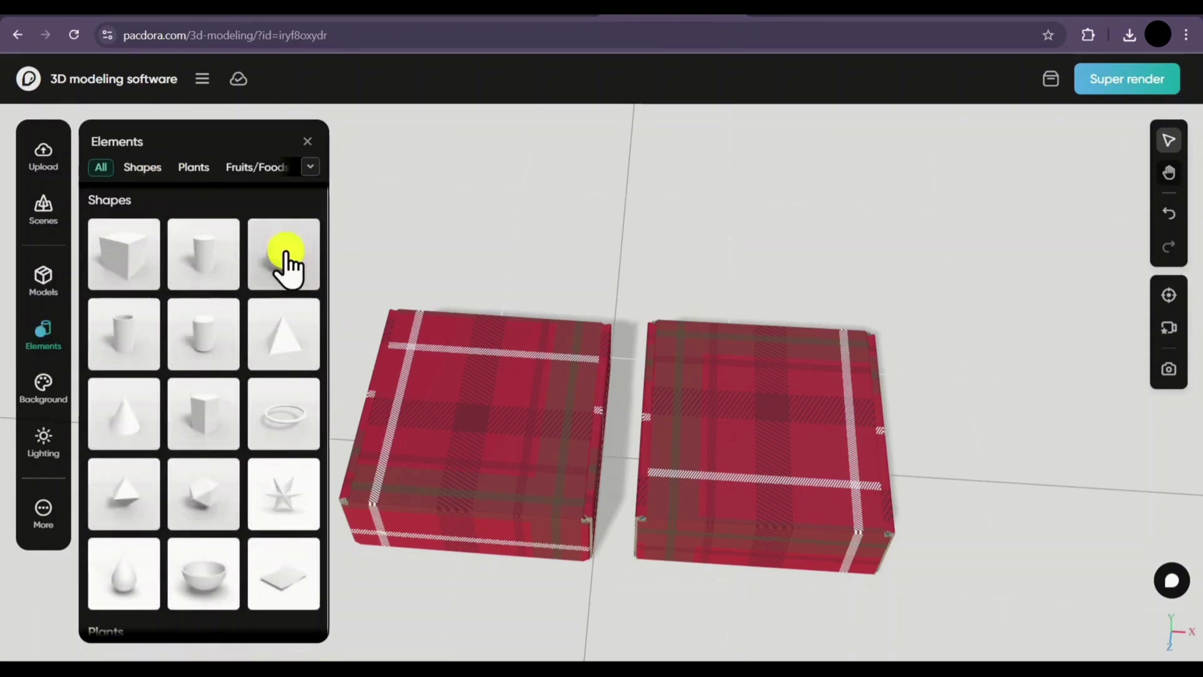
pyautogui.moveTo(277, 259); pyautogui.dragTo(574, 295)
pyautogui.scroll(-5, 637, 257)
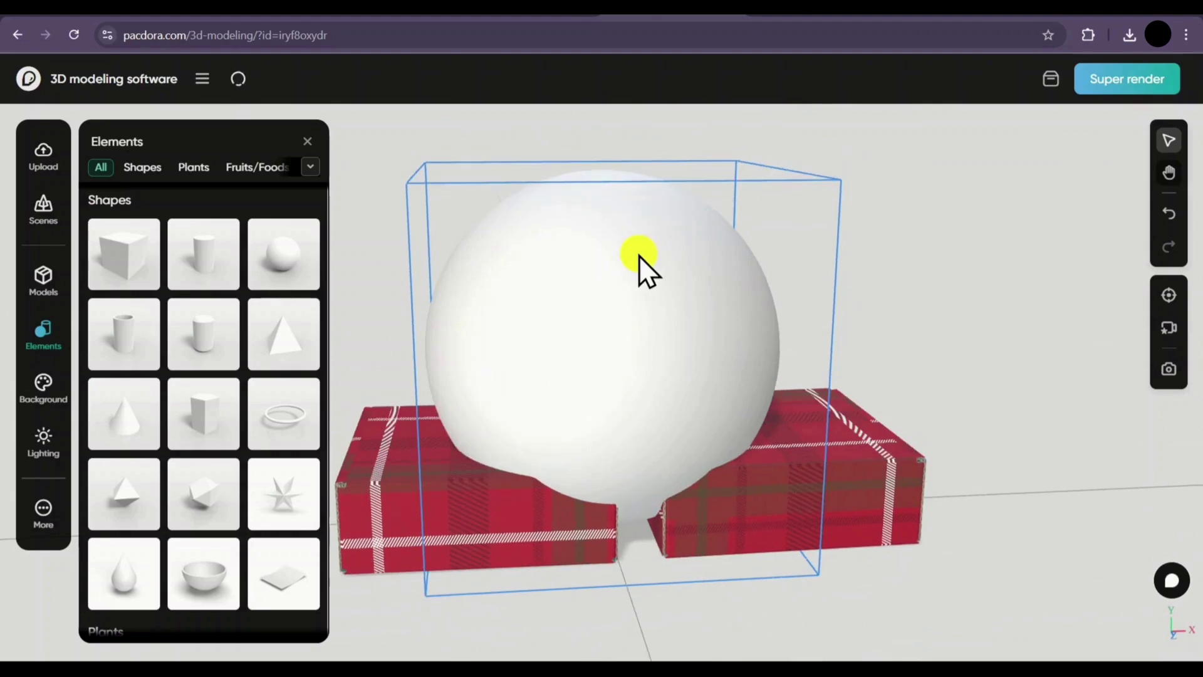
pyautogui.click(578, 436)
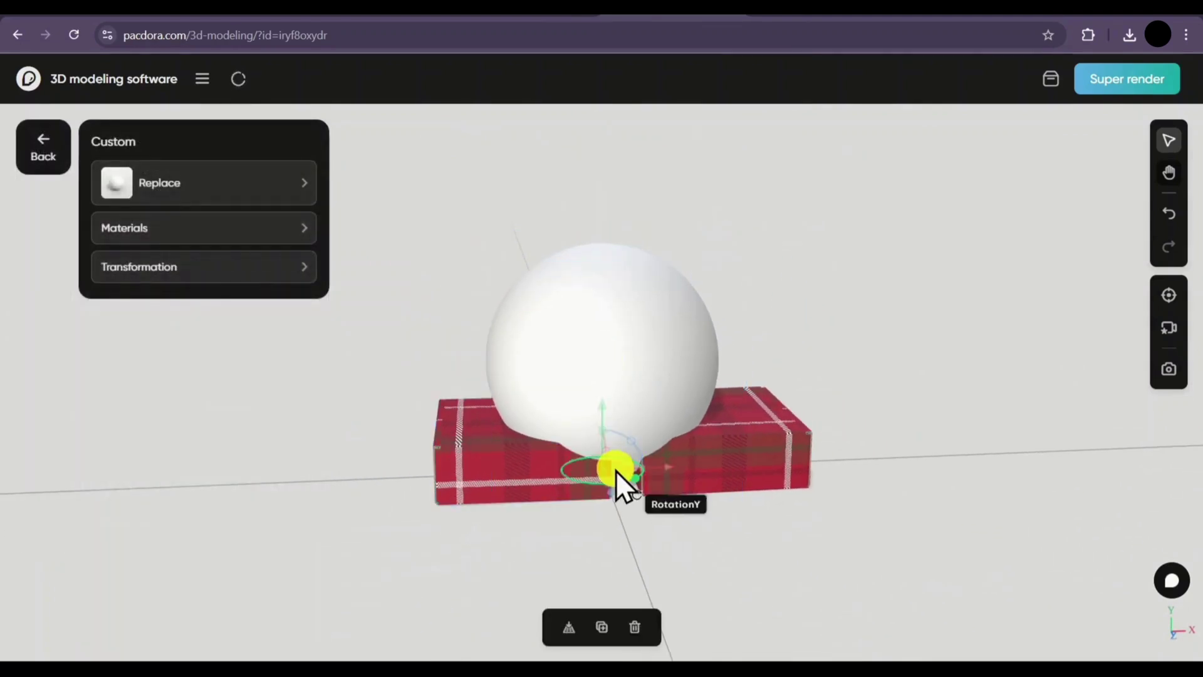
pyautogui.moveTo(609, 483)
pyautogui.mouseDown()
pyautogui.moveTo(637, 397)
pyautogui.moveTo(603, 468)
pyautogui.moveTo(614, 471)
pyautogui.mouseUp()
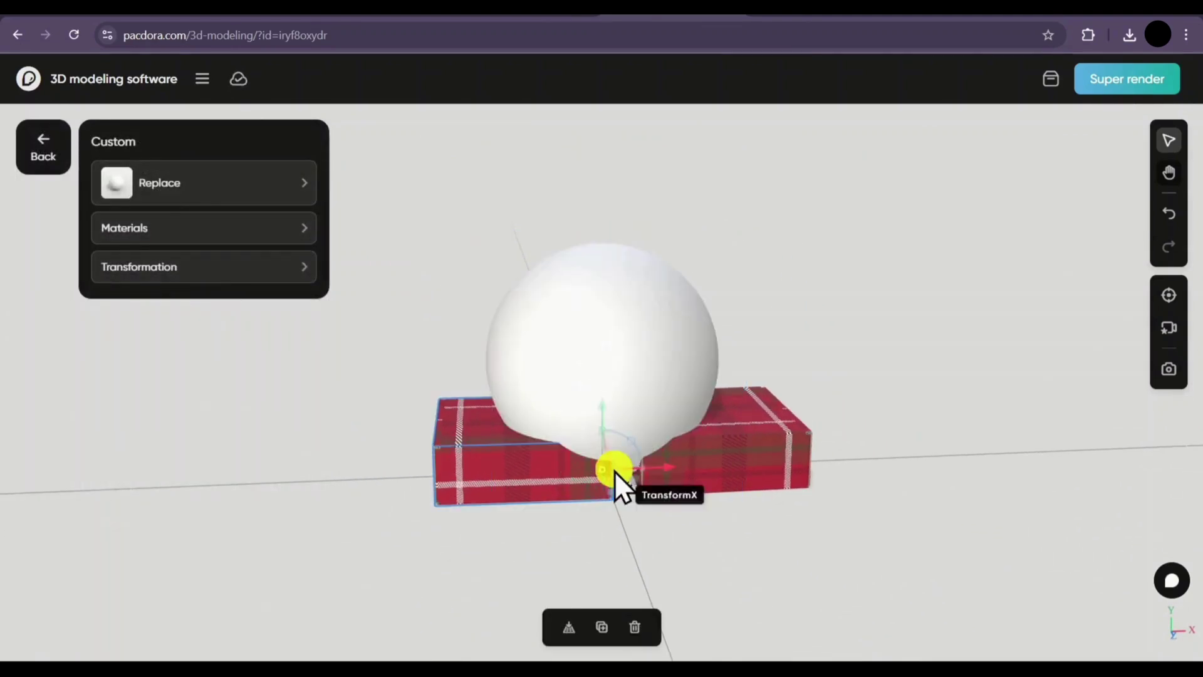
pyautogui.click(144, 228)
pyautogui.click(213, 183)
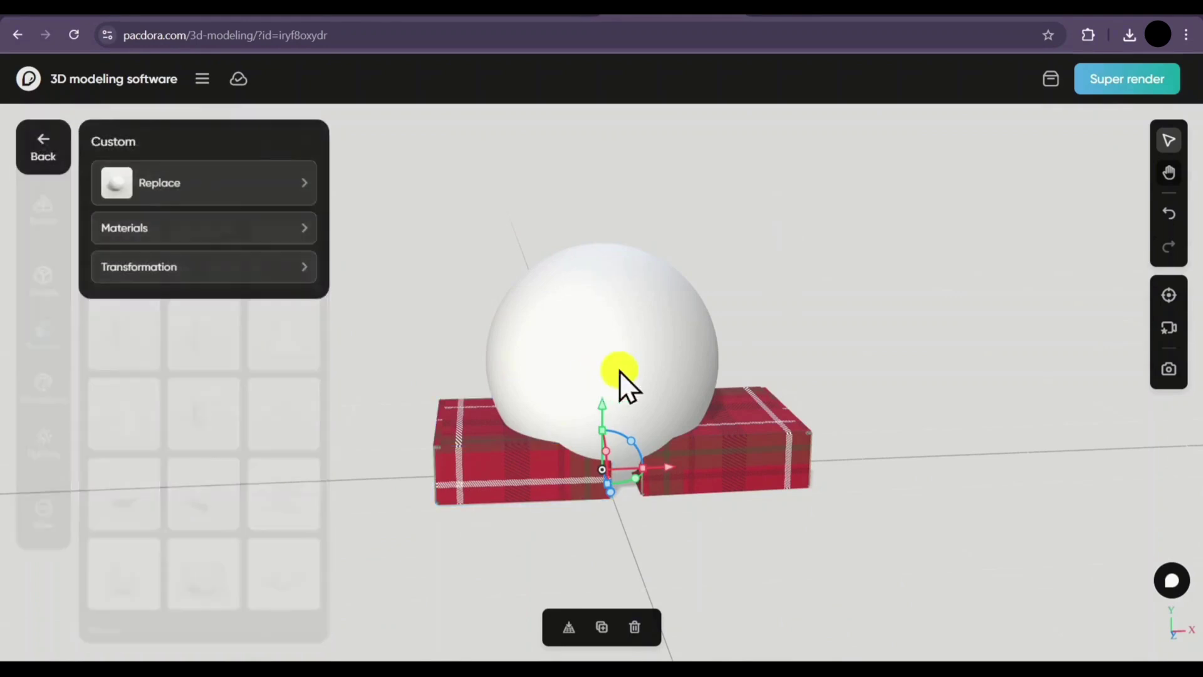
pyautogui.click(635, 627)
# Step: Browse the Tableware elements, then bring up the Background colour options
pyautogui.click(285, 262)
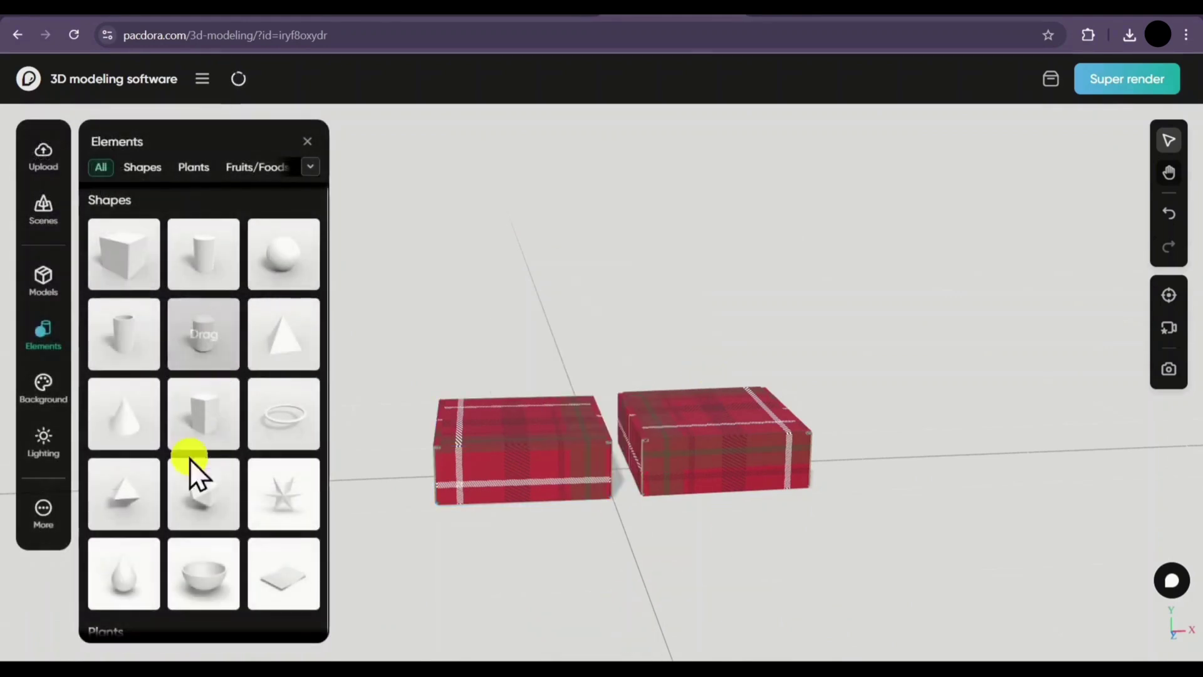
pyautogui.scroll(-3, 188, 339)
pyautogui.scroll(-2, 295, 451)
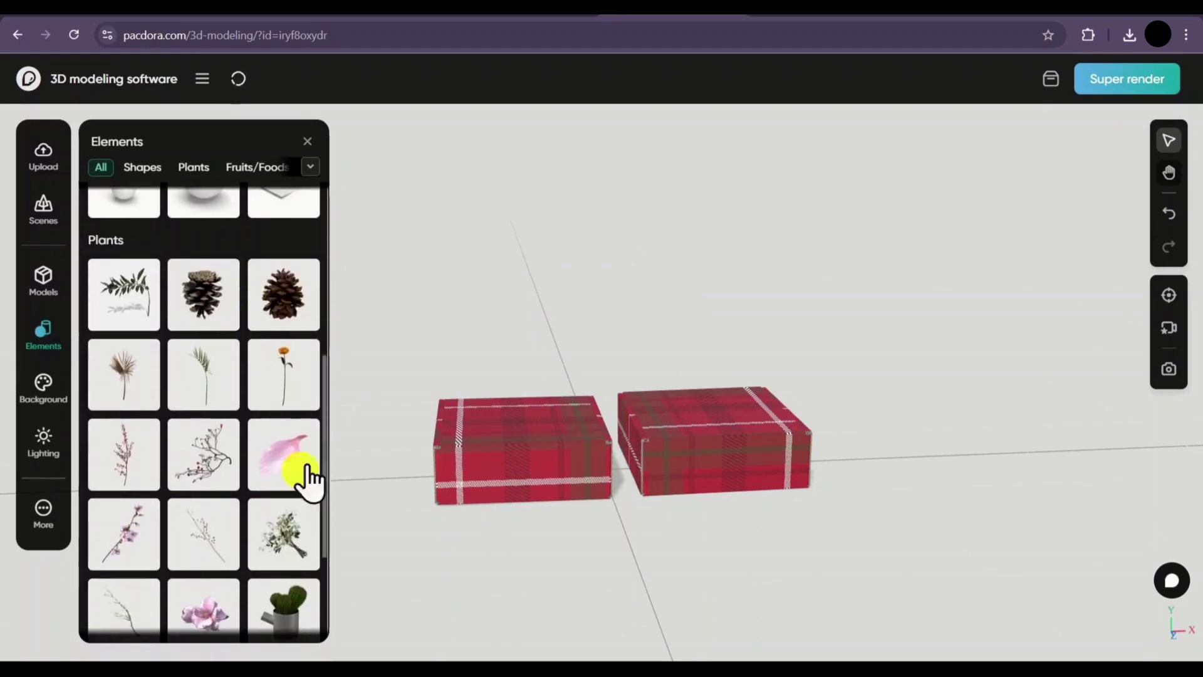
pyautogui.scroll(-2, 207, 351)
pyautogui.click(311, 166)
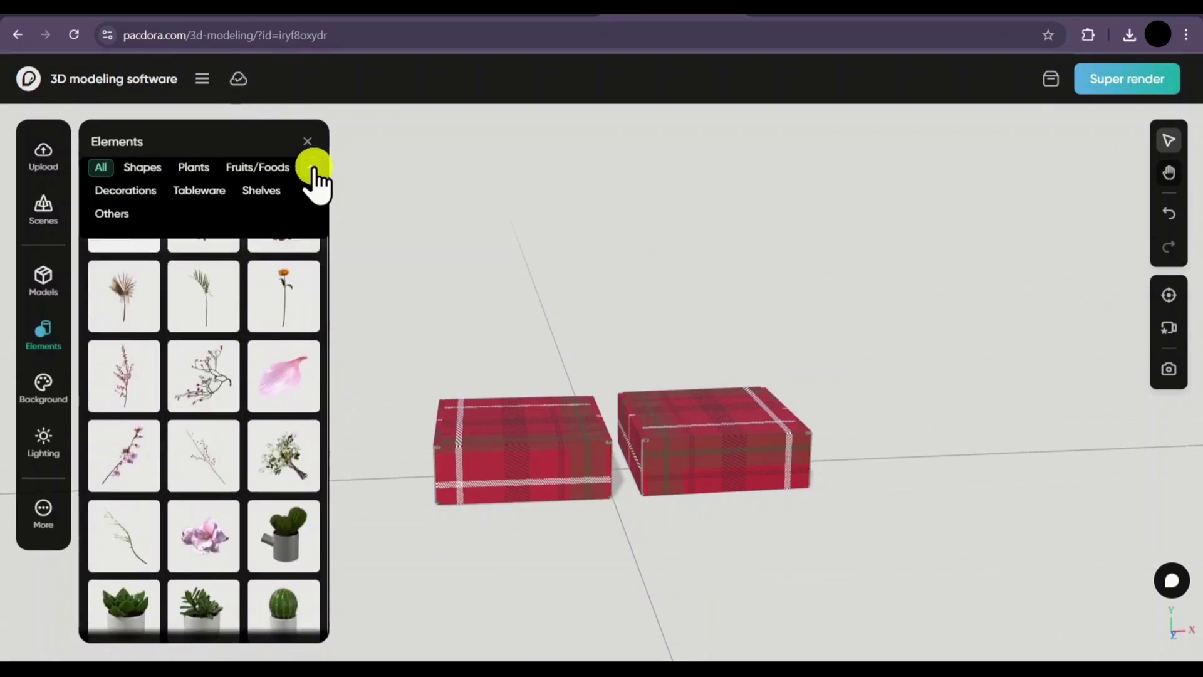
pyautogui.click(198, 191)
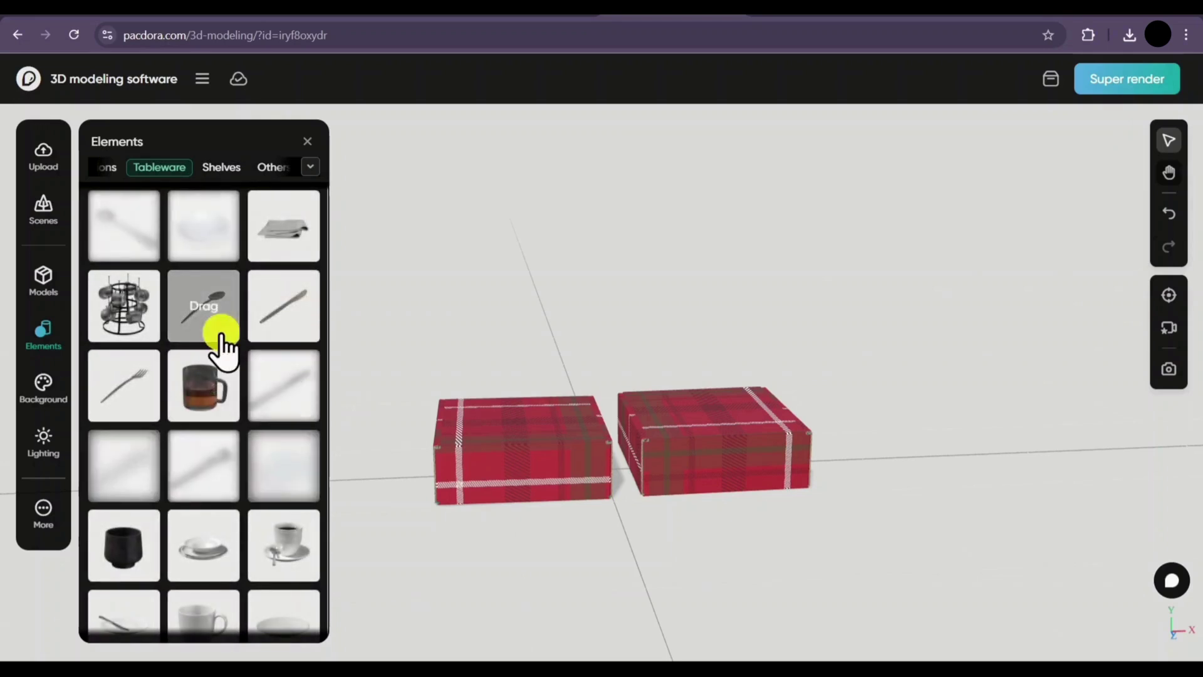
pyautogui.click(47, 395)
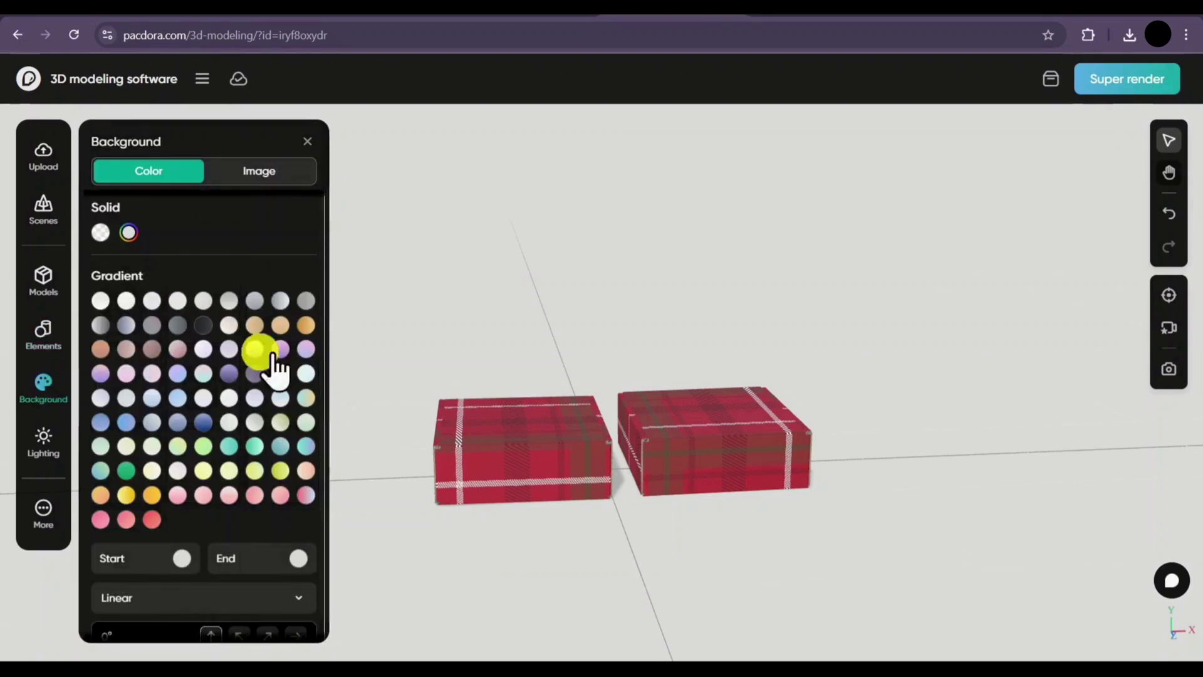
# Step: Give the scene a blue gradient colour background
pyautogui.scroll(-1, 121, 413)
pyautogui.click(177, 401)
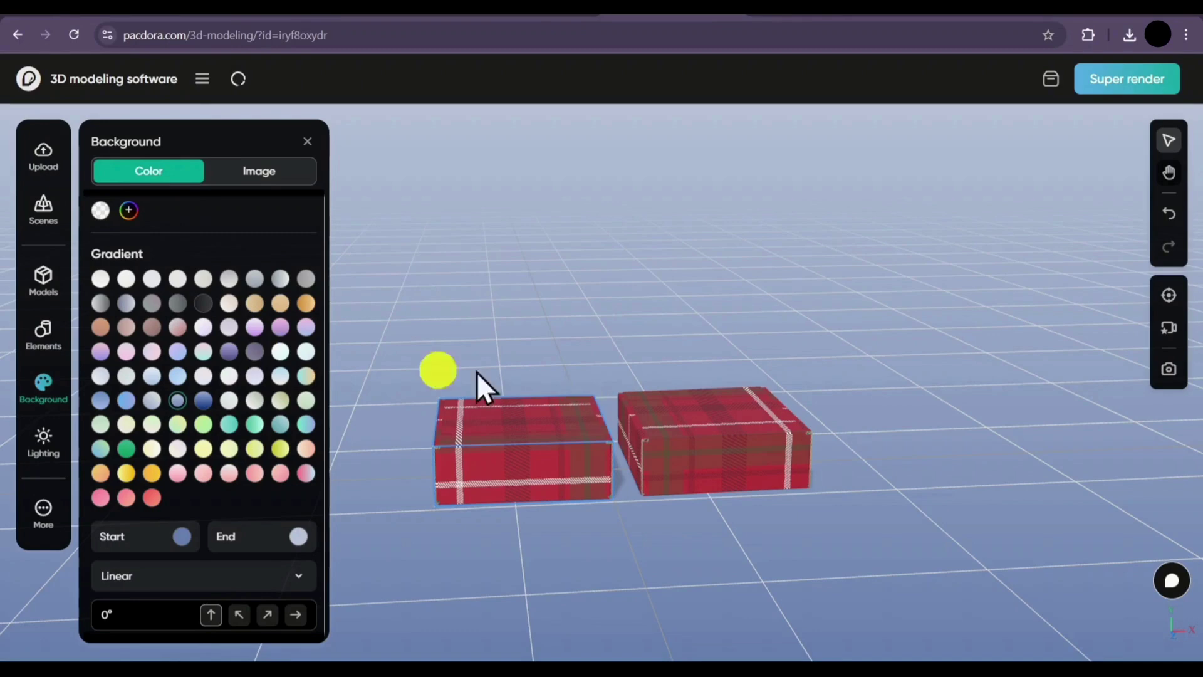
pyautogui.click(257, 172)
pyautogui.click(175, 174)
# Step: Show advanced lighting (71% brightness, 315° angle, 45° height) and view the boxes from above
pyautogui.click(39, 443)
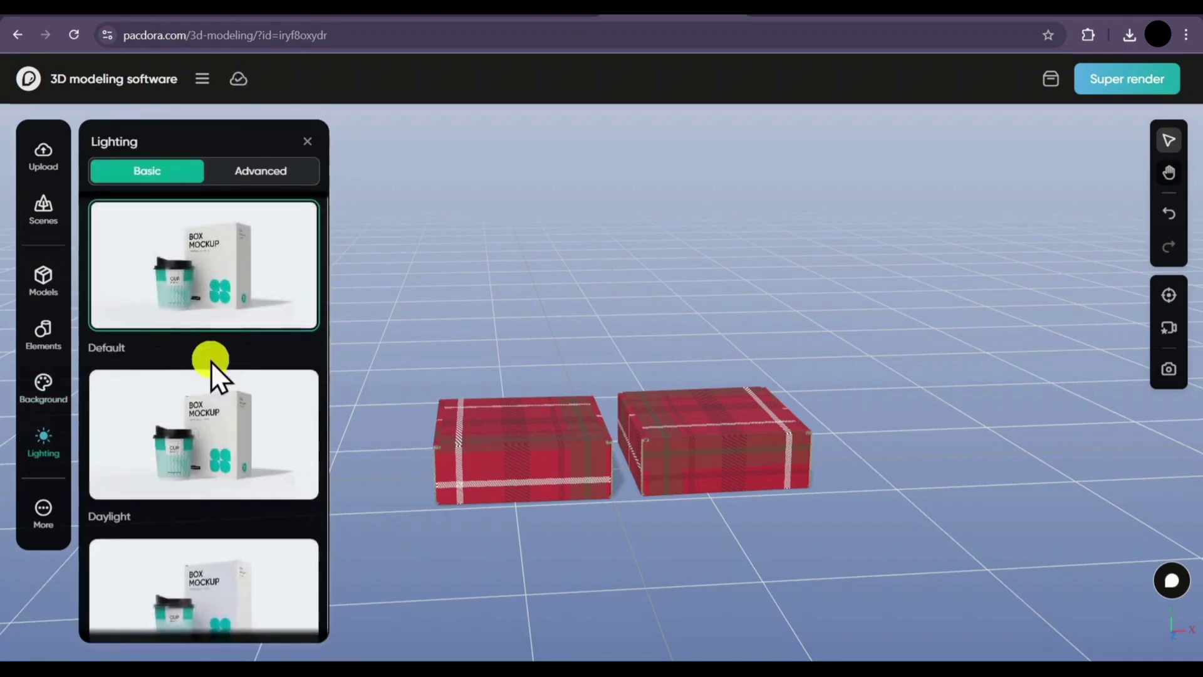
pyautogui.scroll(-1, 222, 401)
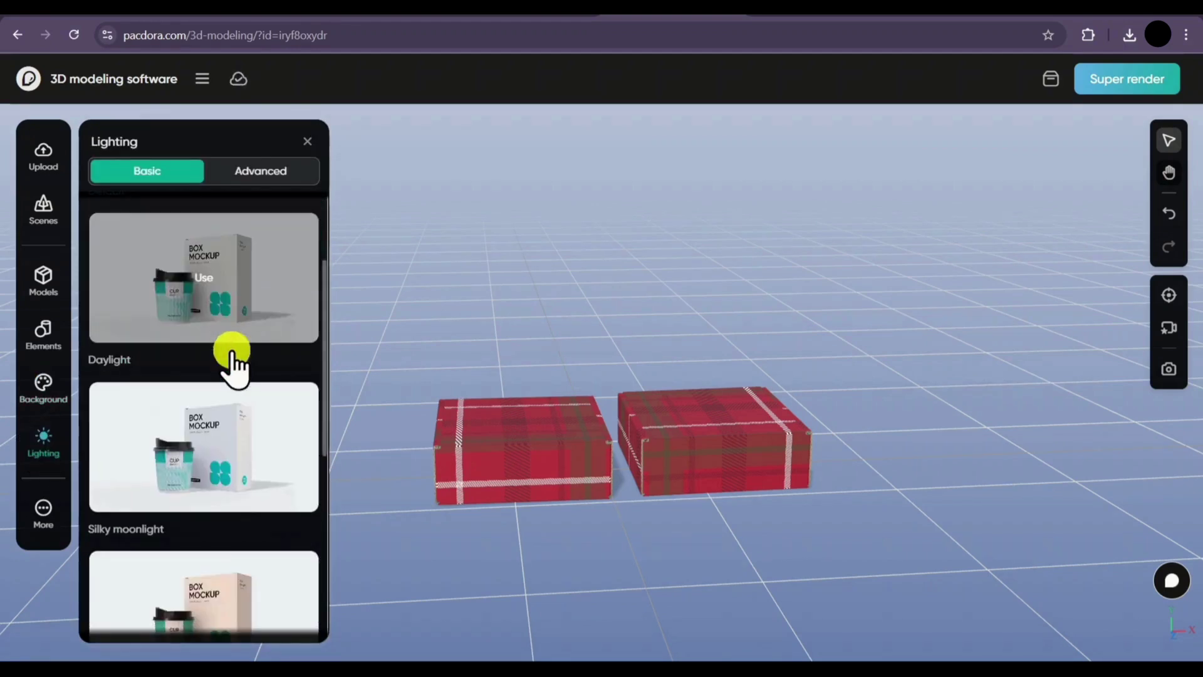
pyautogui.scroll(-4, 233, 359)
pyautogui.scroll(-2, 220, 408)
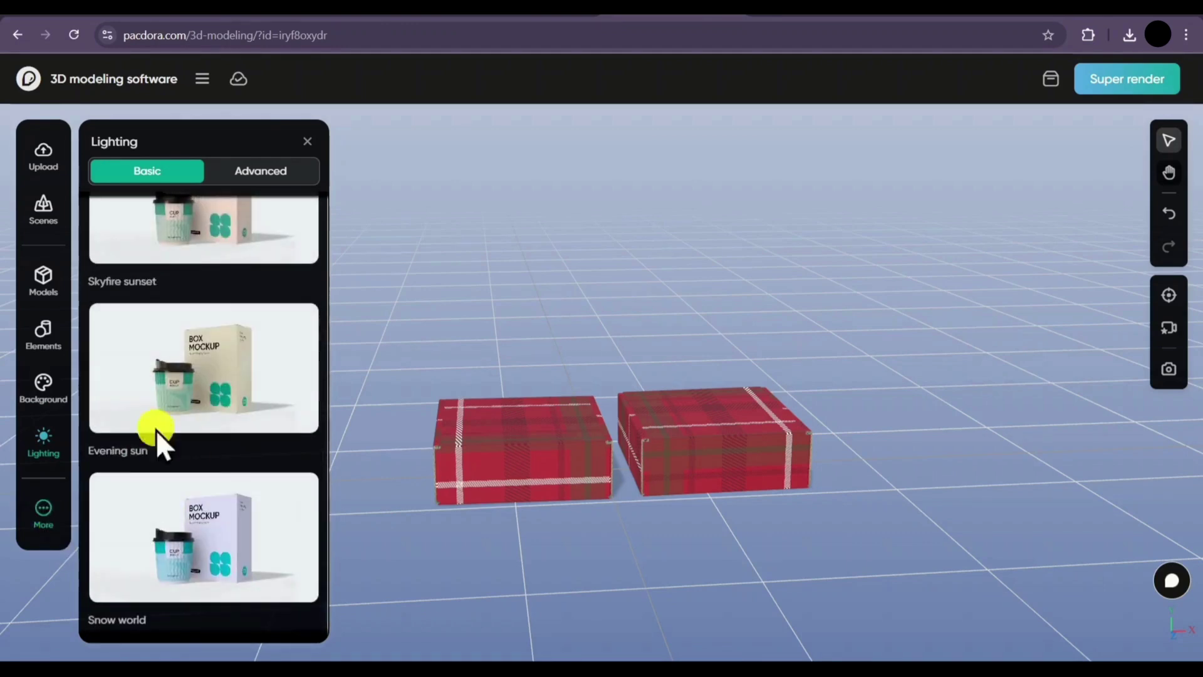
pyautogui.scroll(7, 225, 313)
pyautogui.click(283, 171)
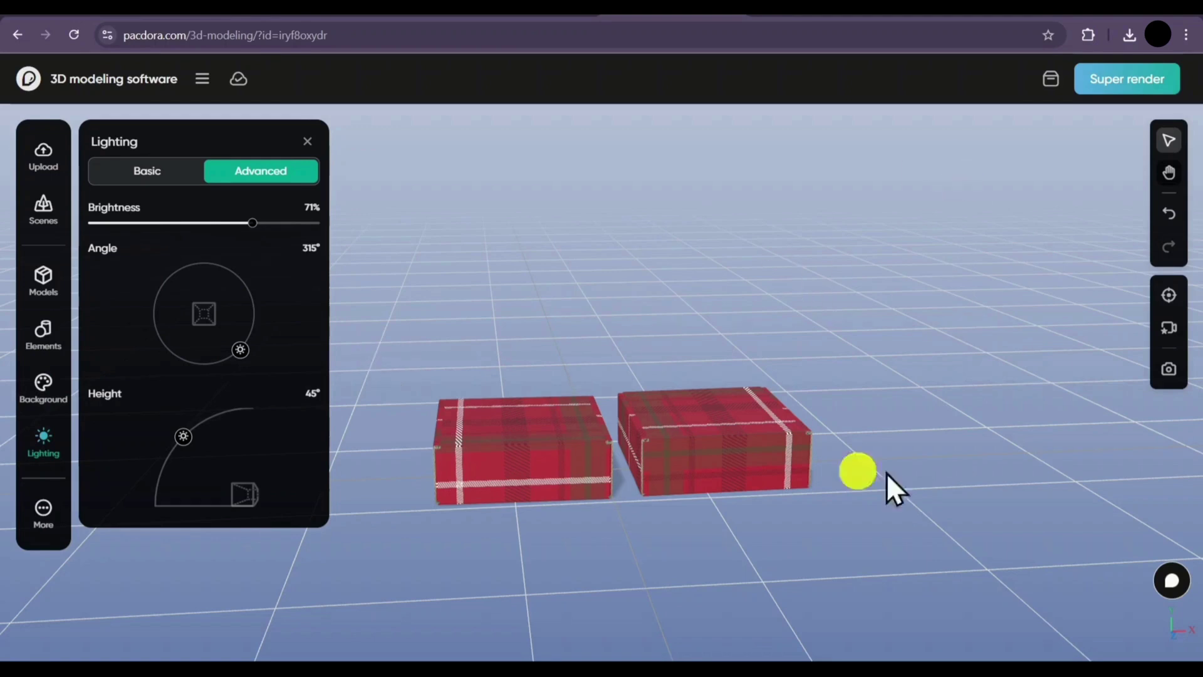
pyautogui.moveTo(885, 472); pyautogui.dragTo(939, 276)
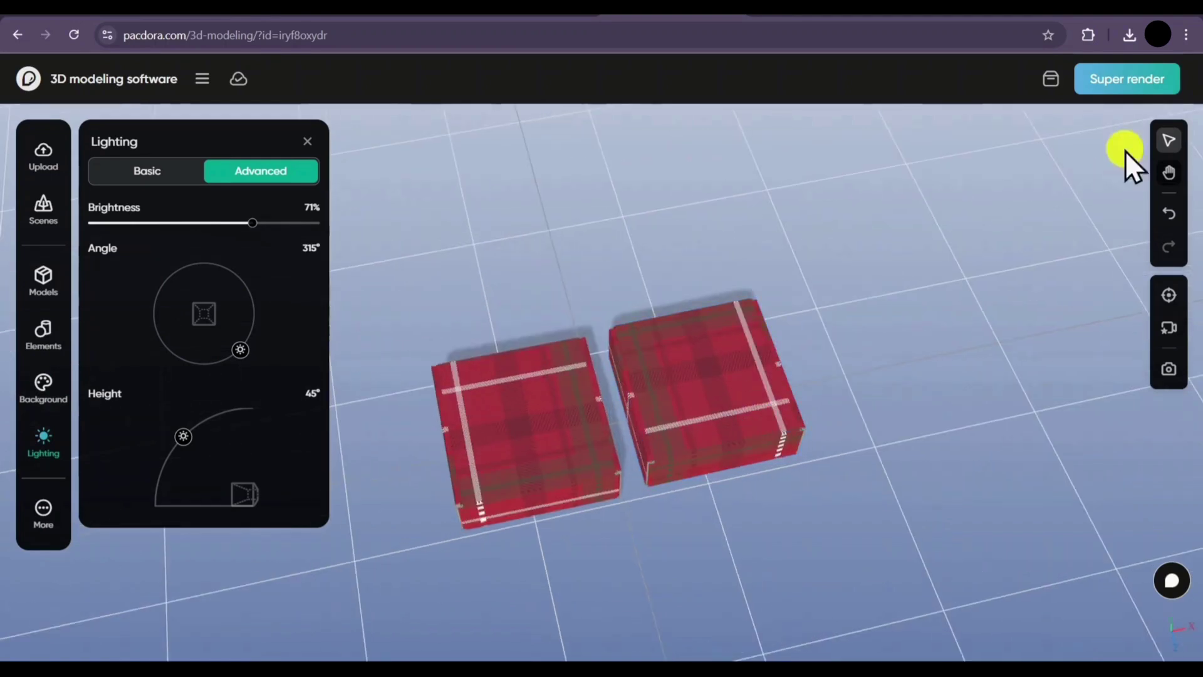
# Step: Export a 4K JPG Super render of the two plaid boxes and open the downloaded image
pyautogui.click(1107, 81)
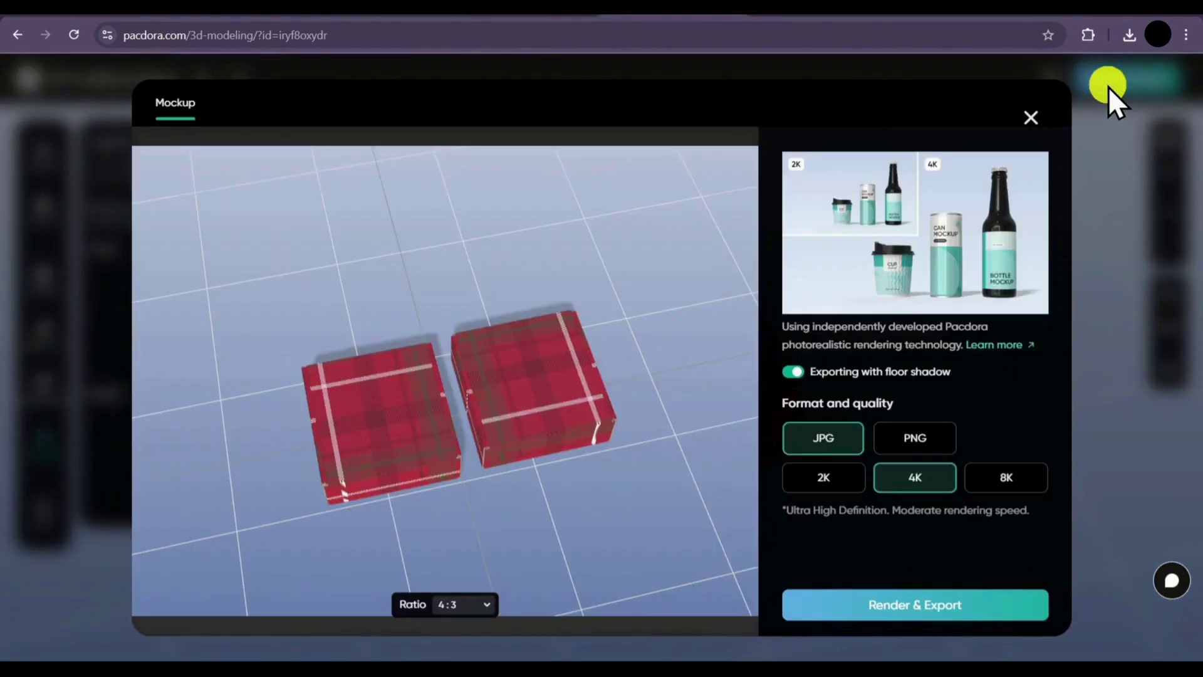
pyautogui.moveTo(502, 445); pyautogui.dragTo(435, 505)
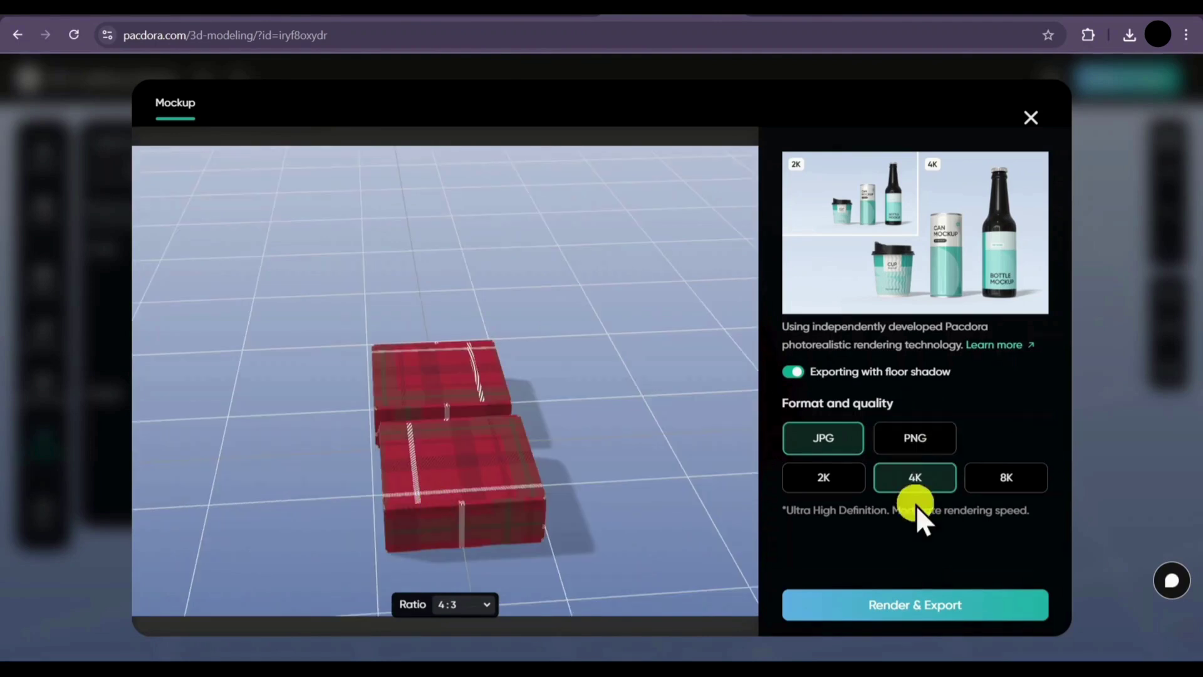
pyautogui.click(886, 608)
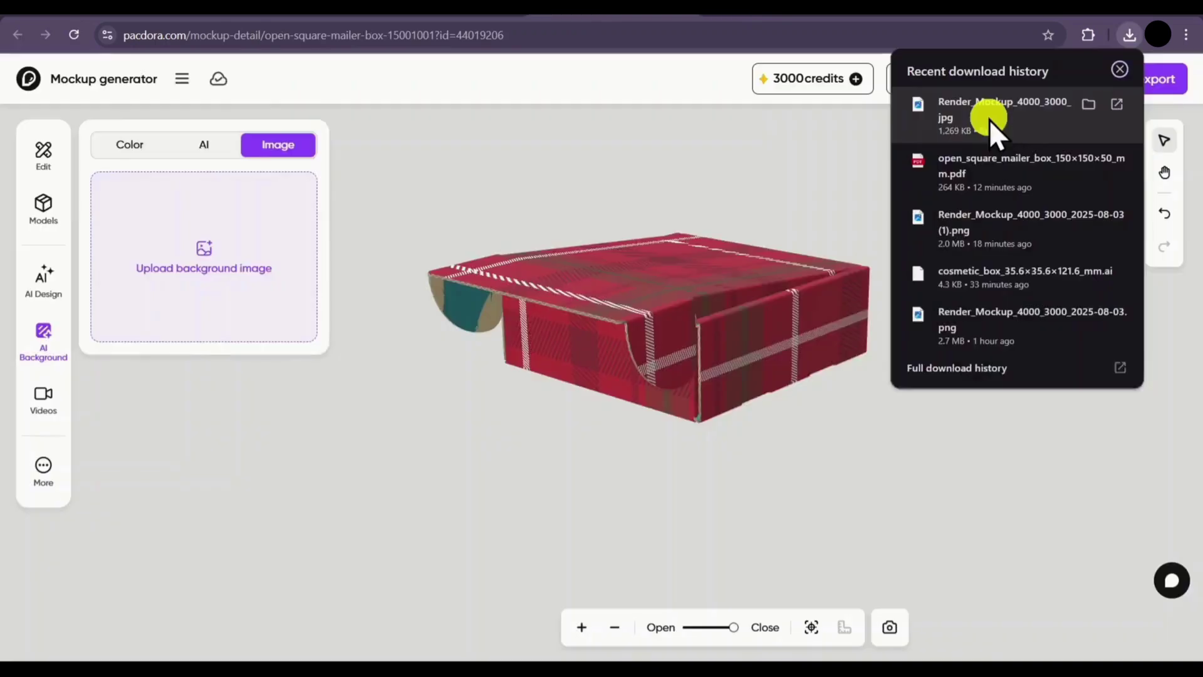
pyautogui.click(988, 122)
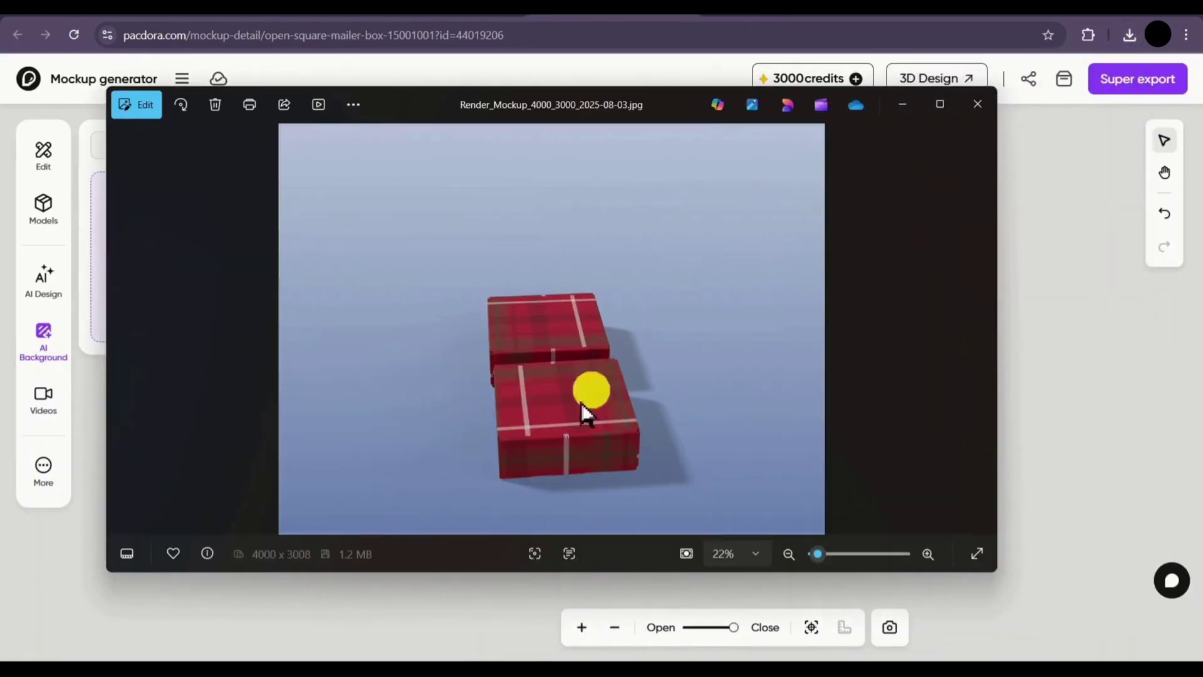
pyautogui.doubleClick(546, 401)
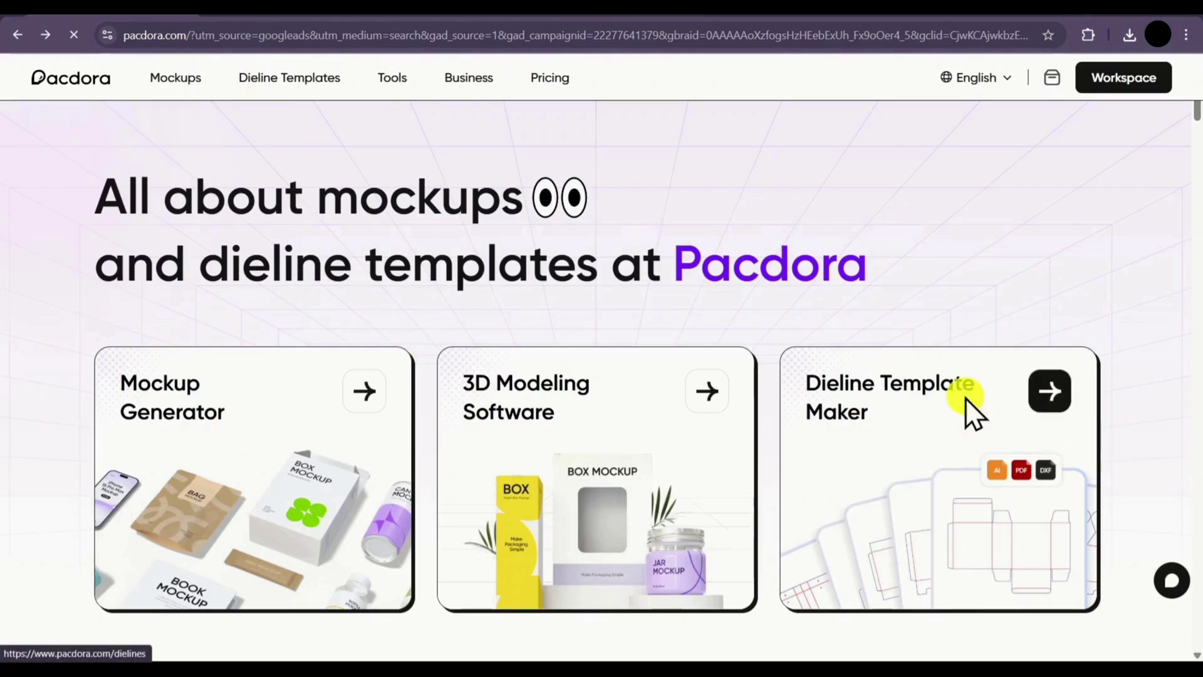
# Step: Filter dieline templates to Gift Boxes and open the 120 × 60 × 160 mm tuck-end double-tray dieline
pyautogui.click(1032, 395)
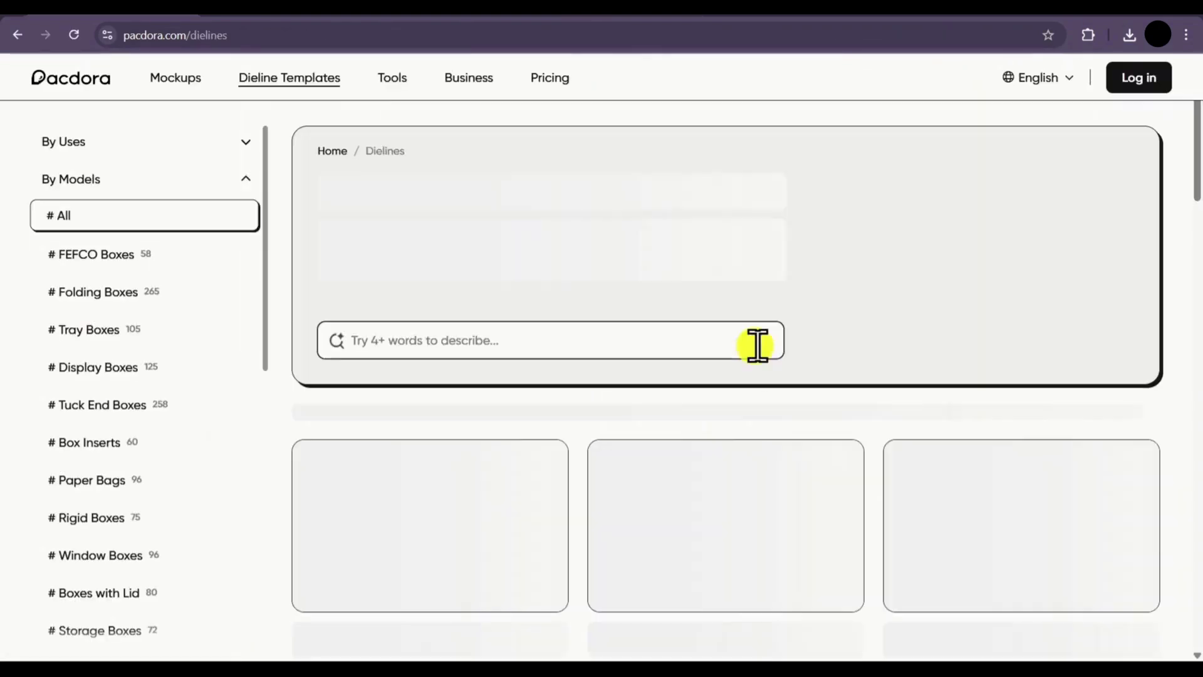
pyautogui.scroll(-1, 462, 435)
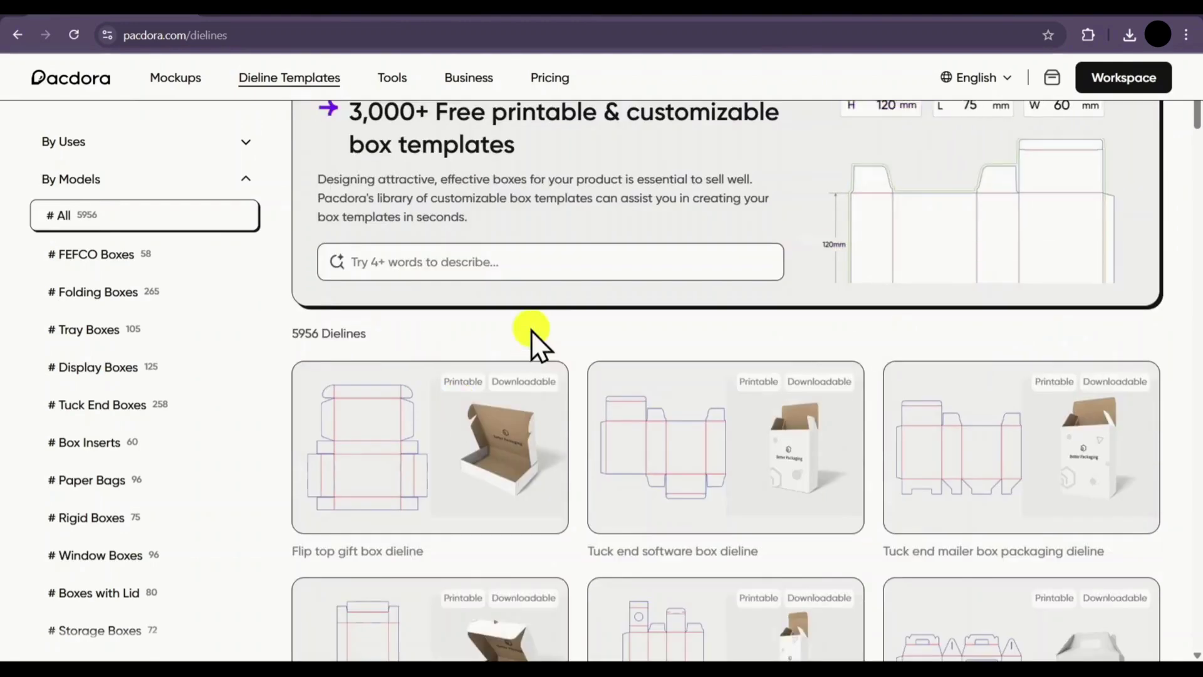
pyautogui.scroll(-13, 531, 330)
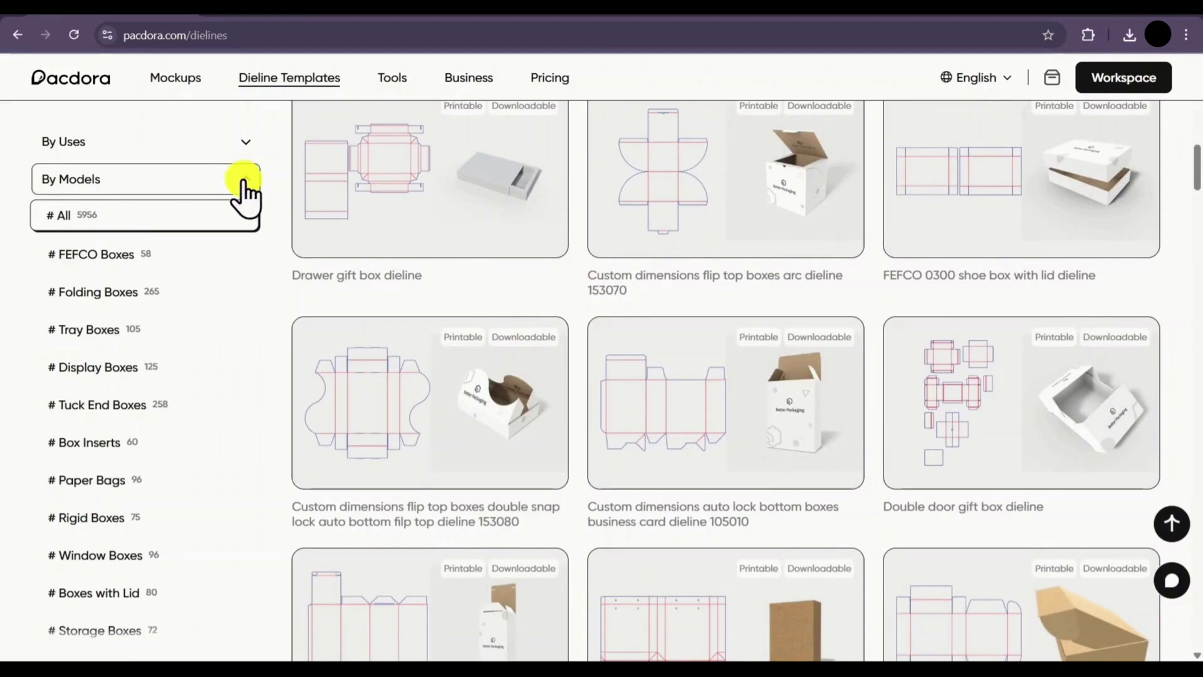
pyautogui.click(237, 140)
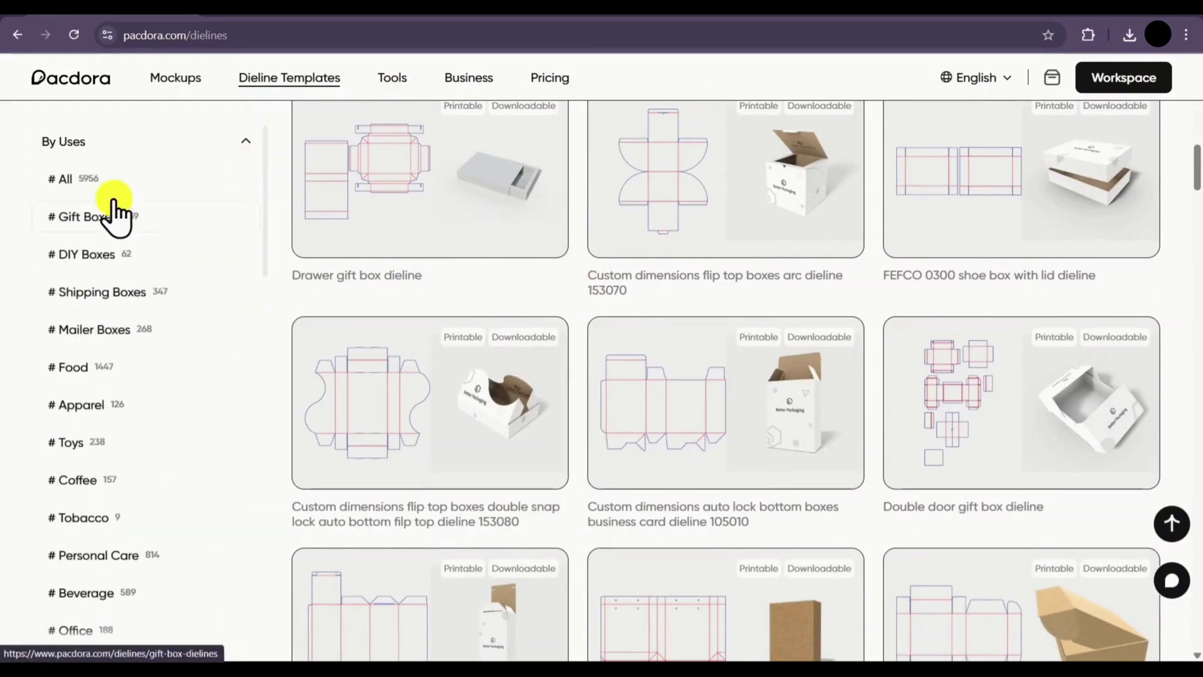
pyautogui.click(150, 217)
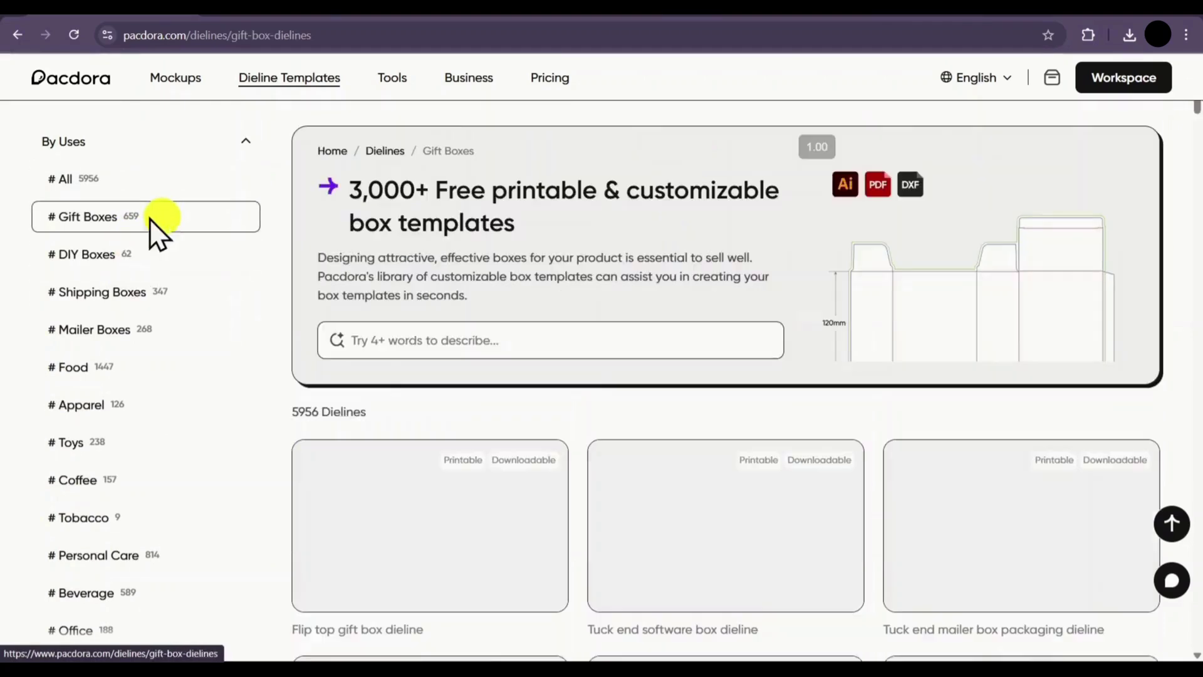
pyautogui.scroll(-3, 701, 307)
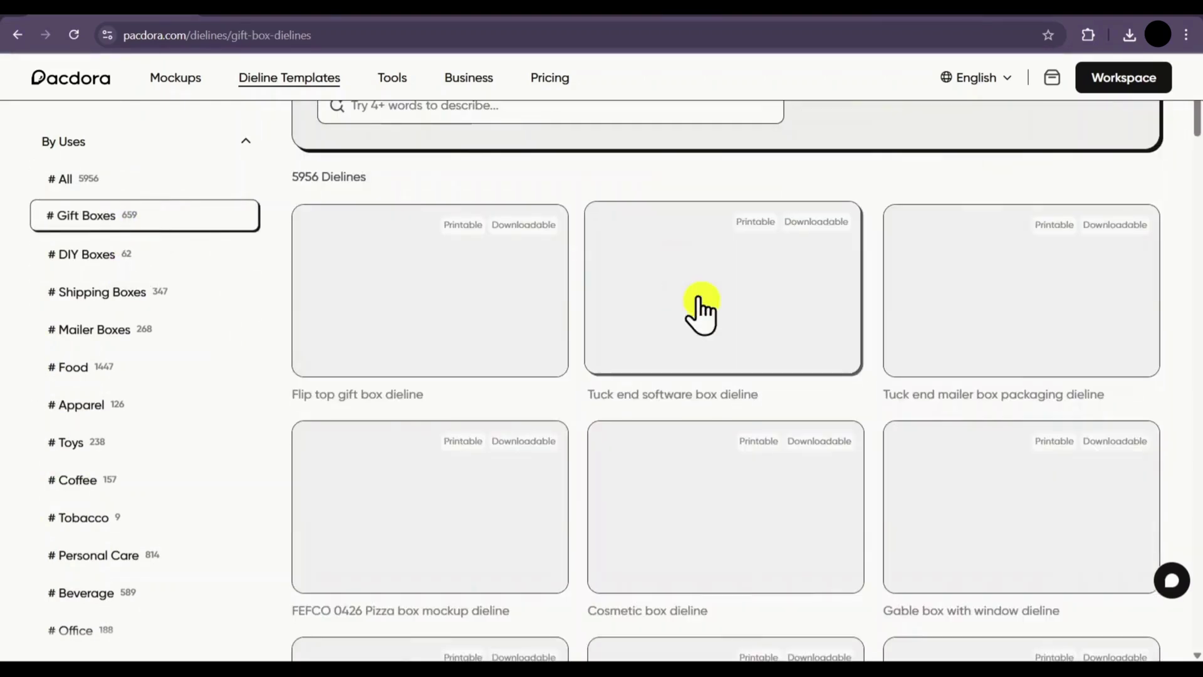
pyautogui.click(661, 286)
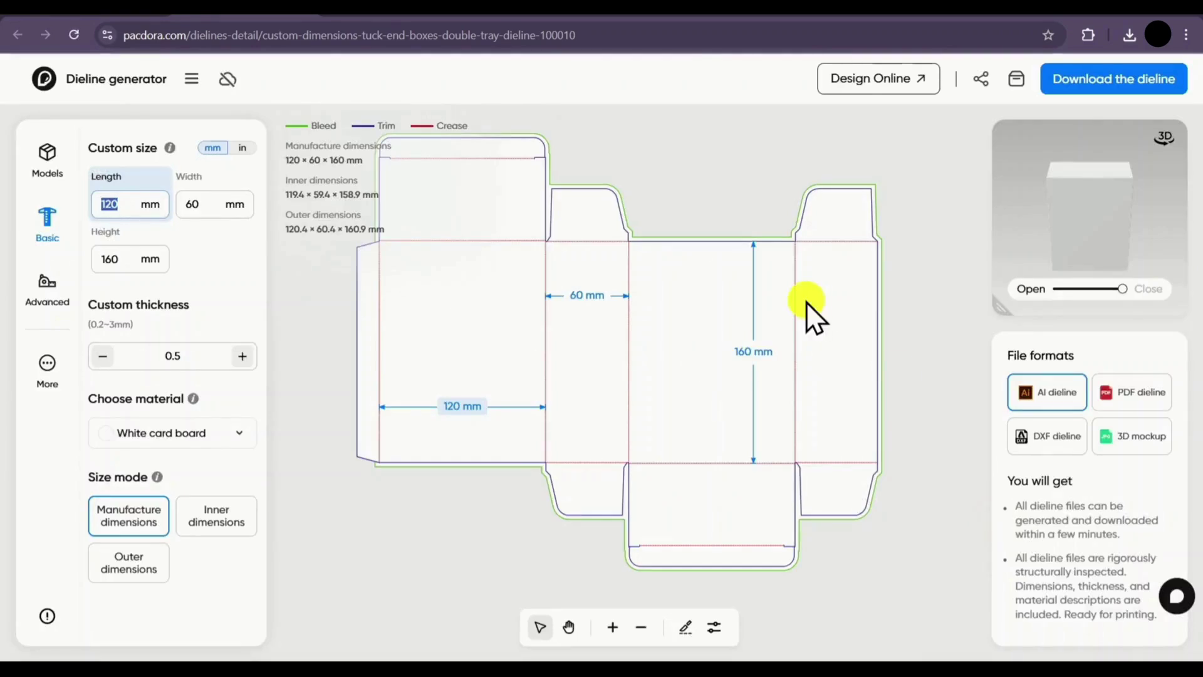
# Step: Preview the box folding in 3D, compare AI, PDF and DXF formats, and choose 3D mockup
pyautogui.moveTo(1128, 290)
pyautogui.mouseDown()
pyautogui.moveTo(1045, 302)
pyautogui.moveTo(1136, 302)
pyautogui.mouseUp()
pyautogui.click(1137, 394)
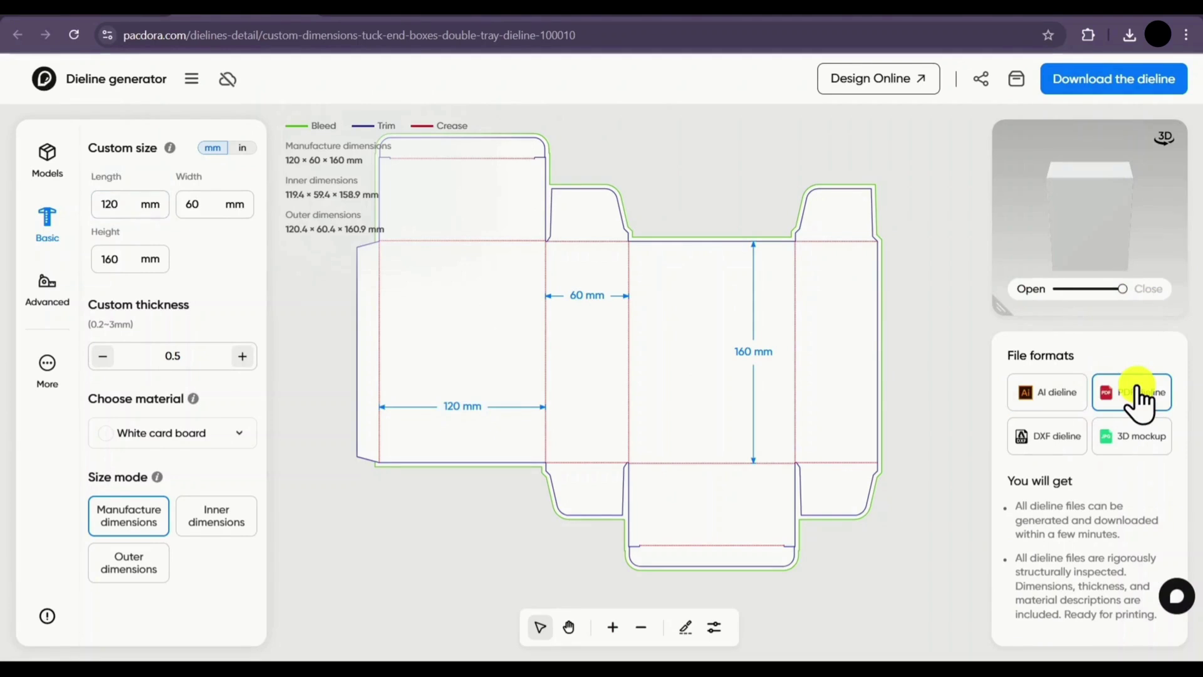
pyautogui.click(1059, 394)
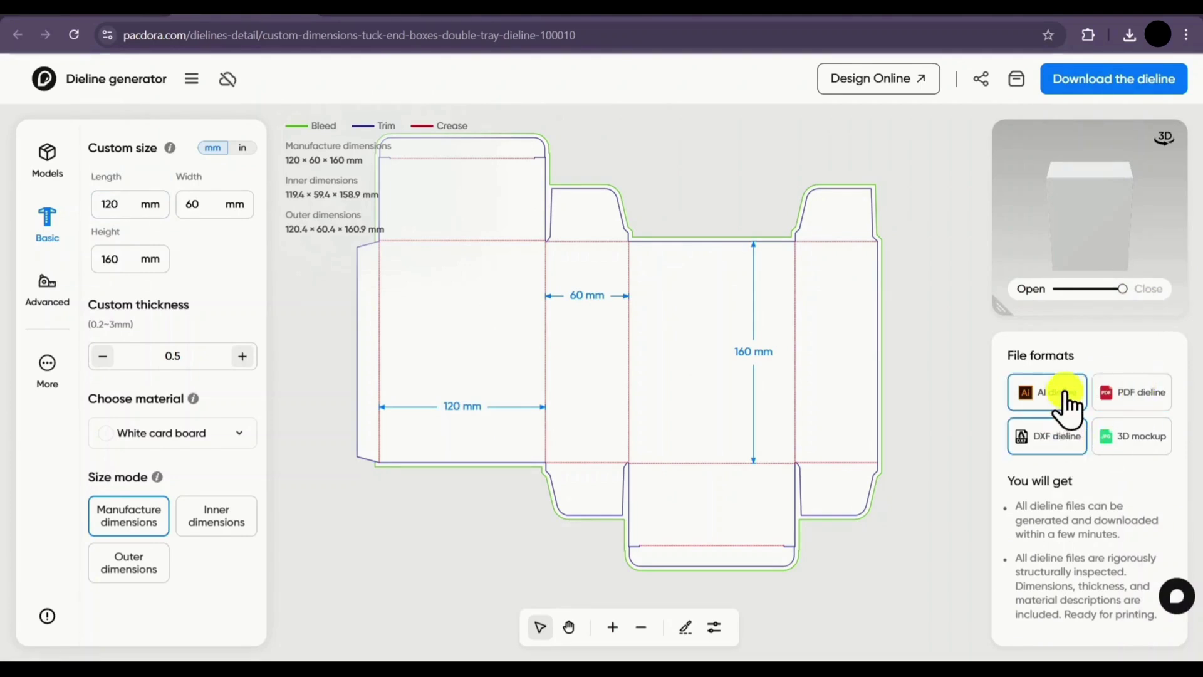
pyautogui.click(1139, 401)
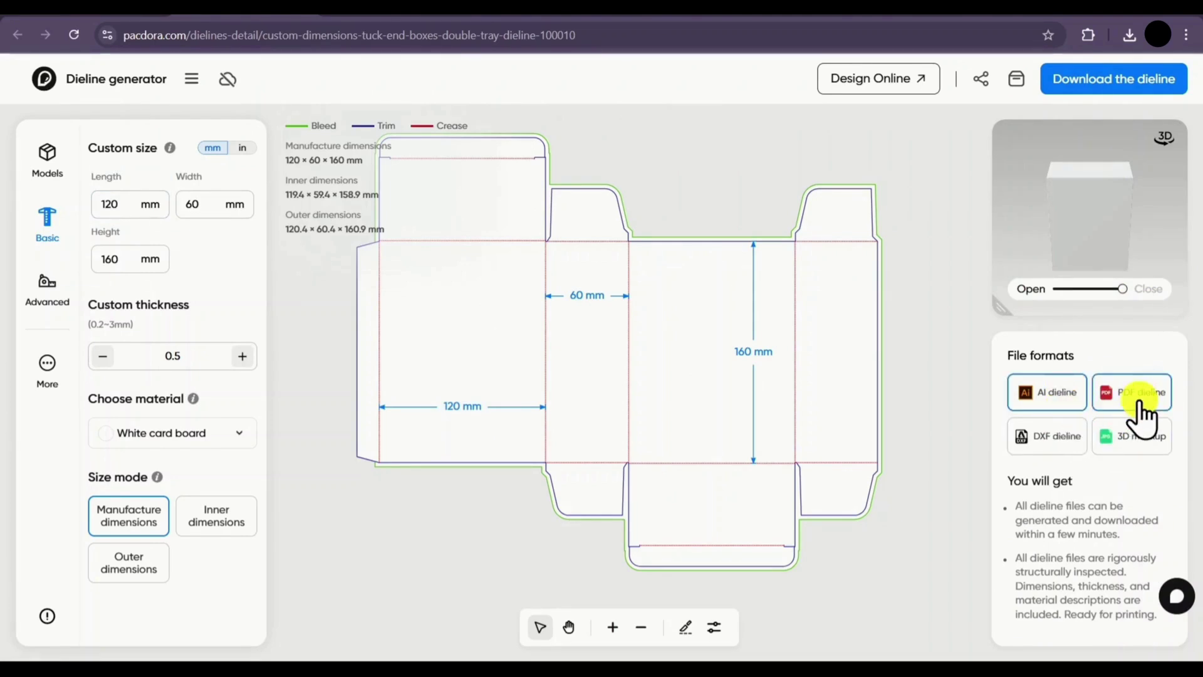
pyautogui.click(1046, 454)
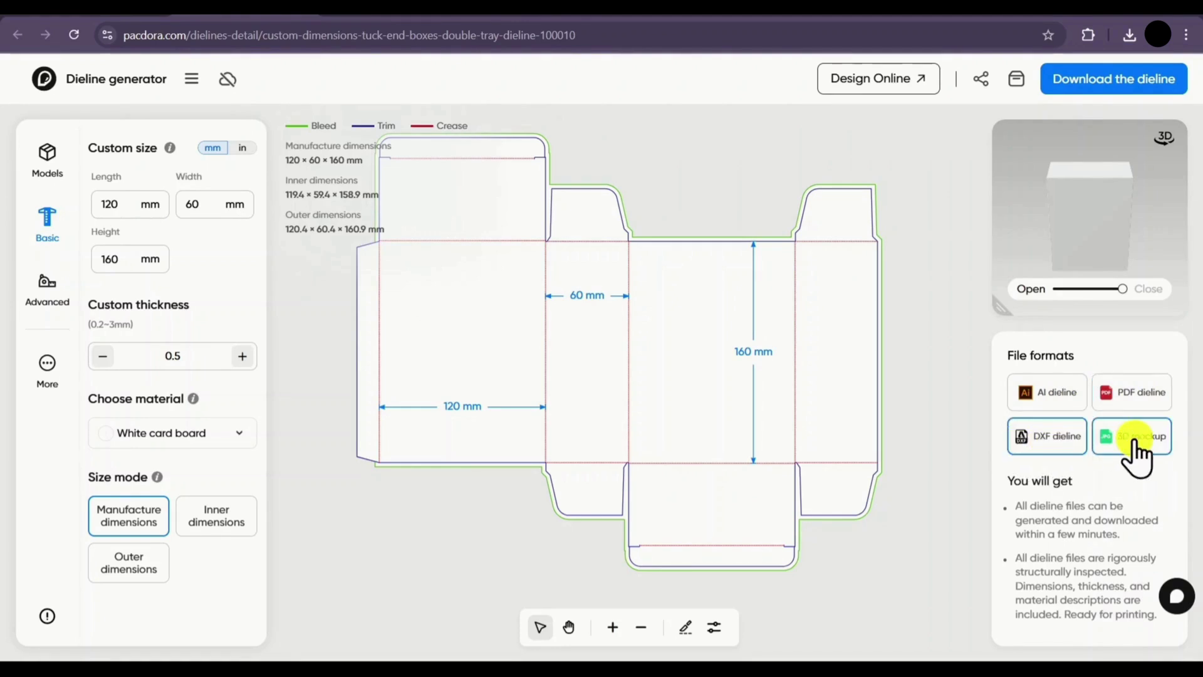
pyautogui.click(1132, 452)
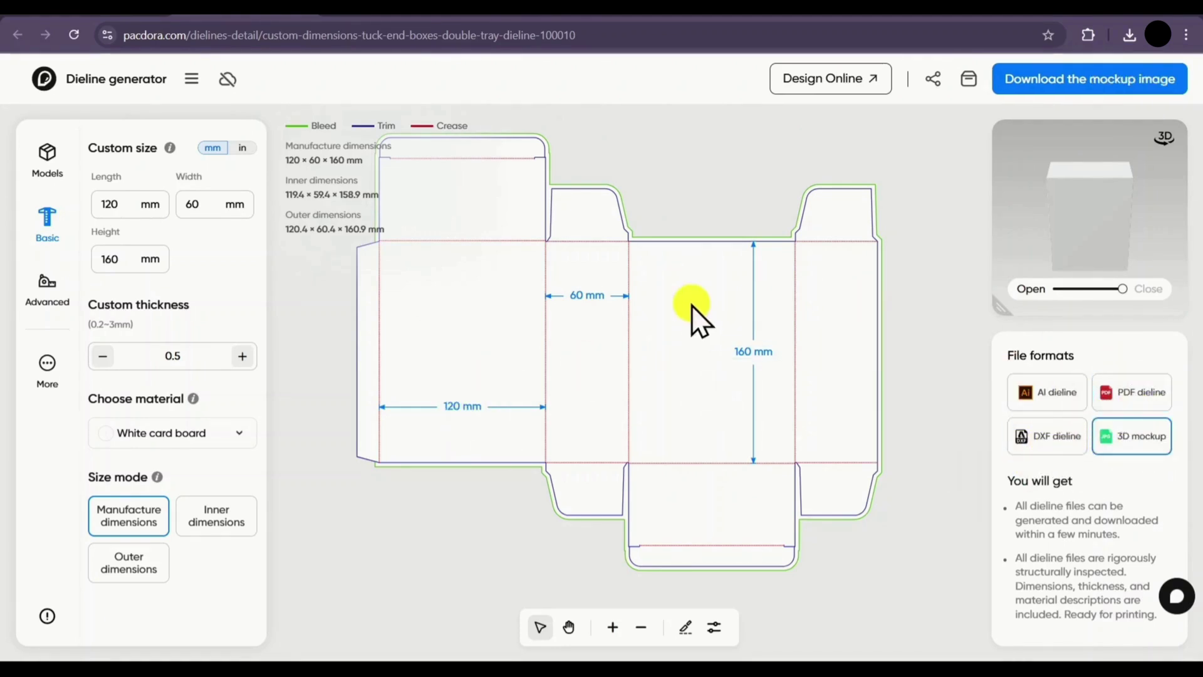
# Step: Inspect the trim line colour and dieline display options, then bring up the box model library
pyautogui.scroll(-2, 696, 301)
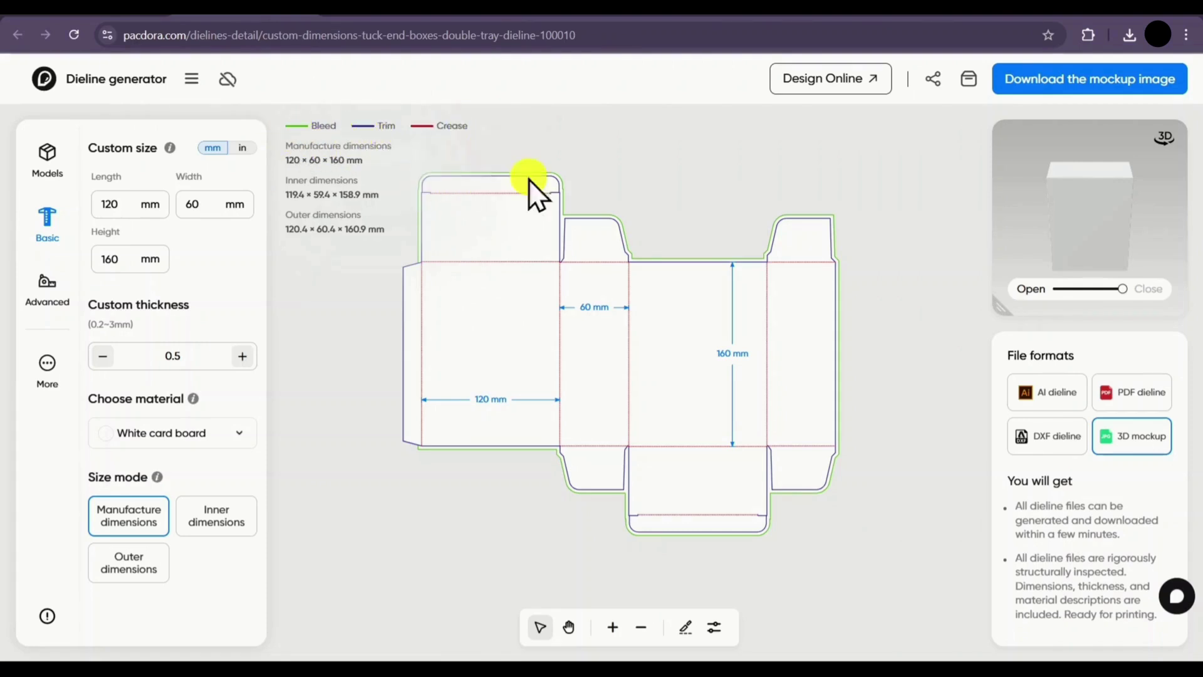
pyautogui.click(685, 627)
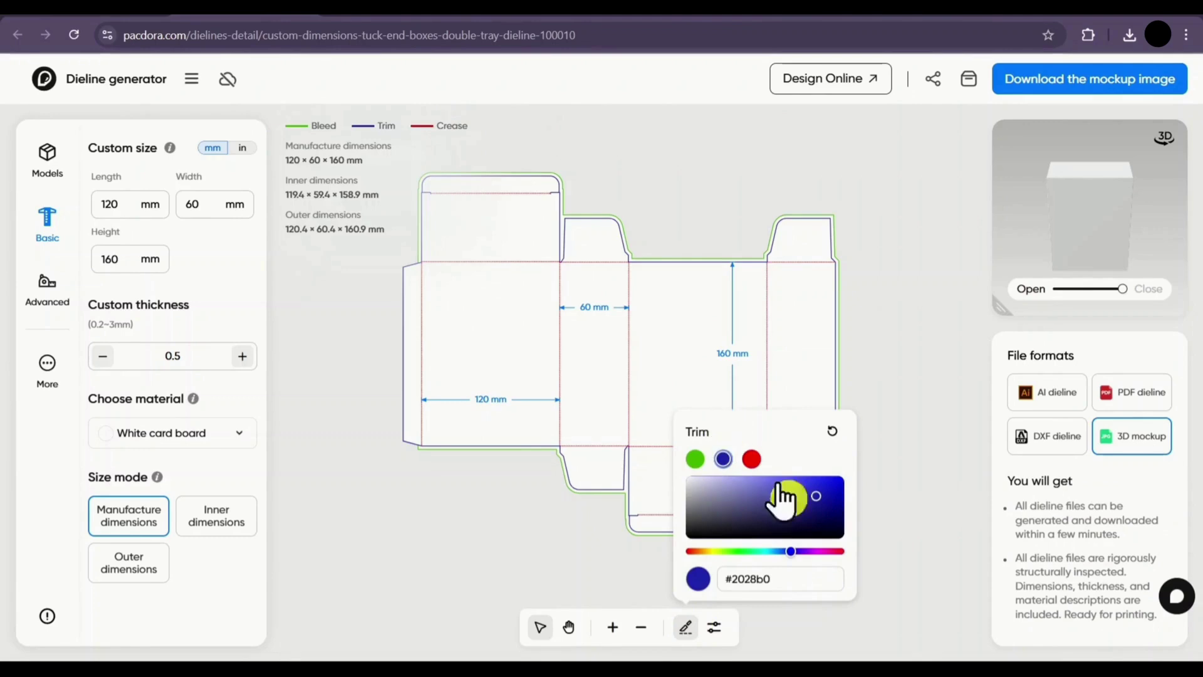
pyautogui.click(714, 627)
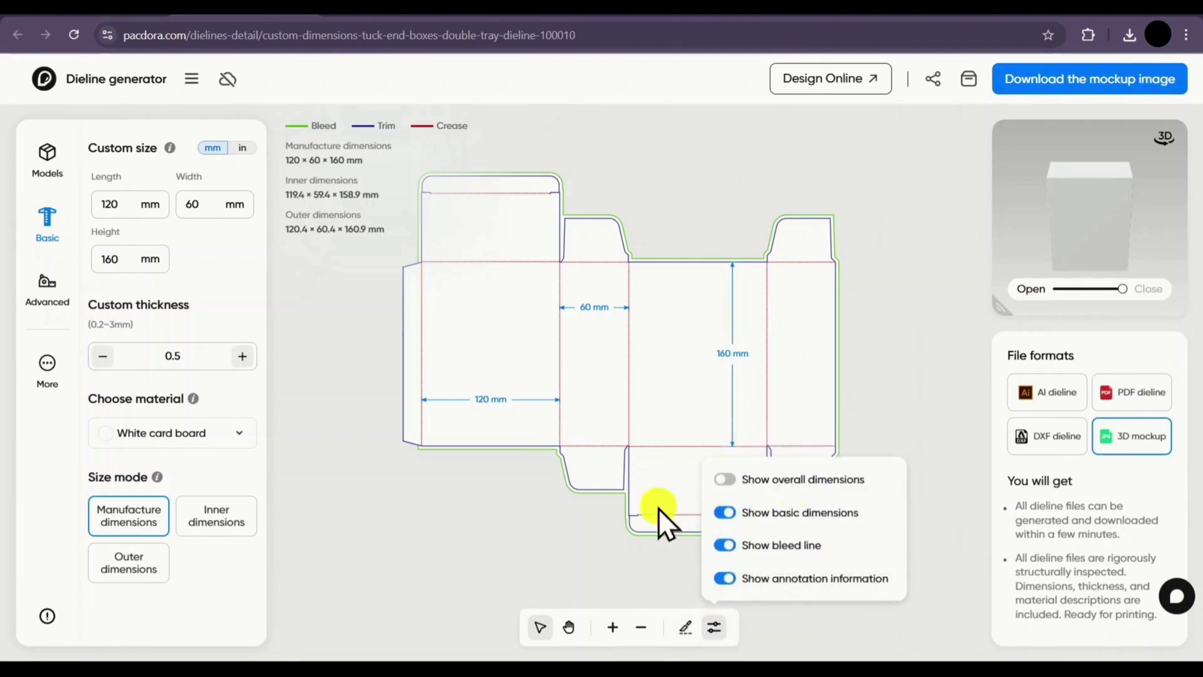
pyautogui.click(561, 528)
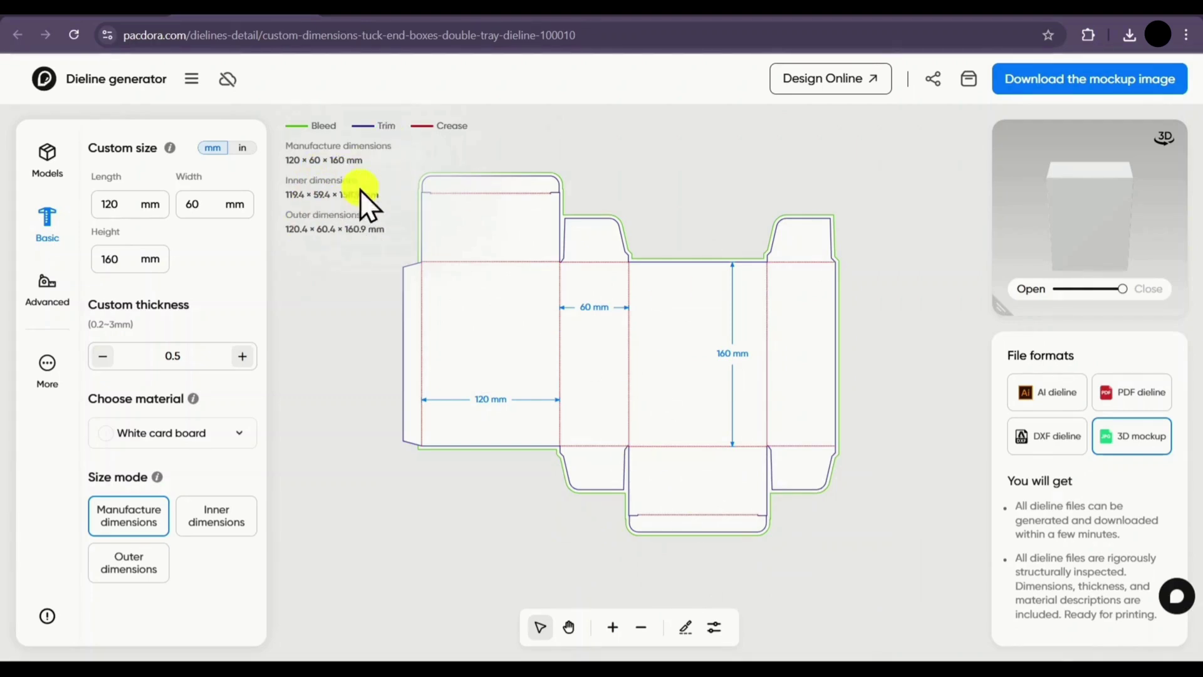
pyautogui.click(46, 168)
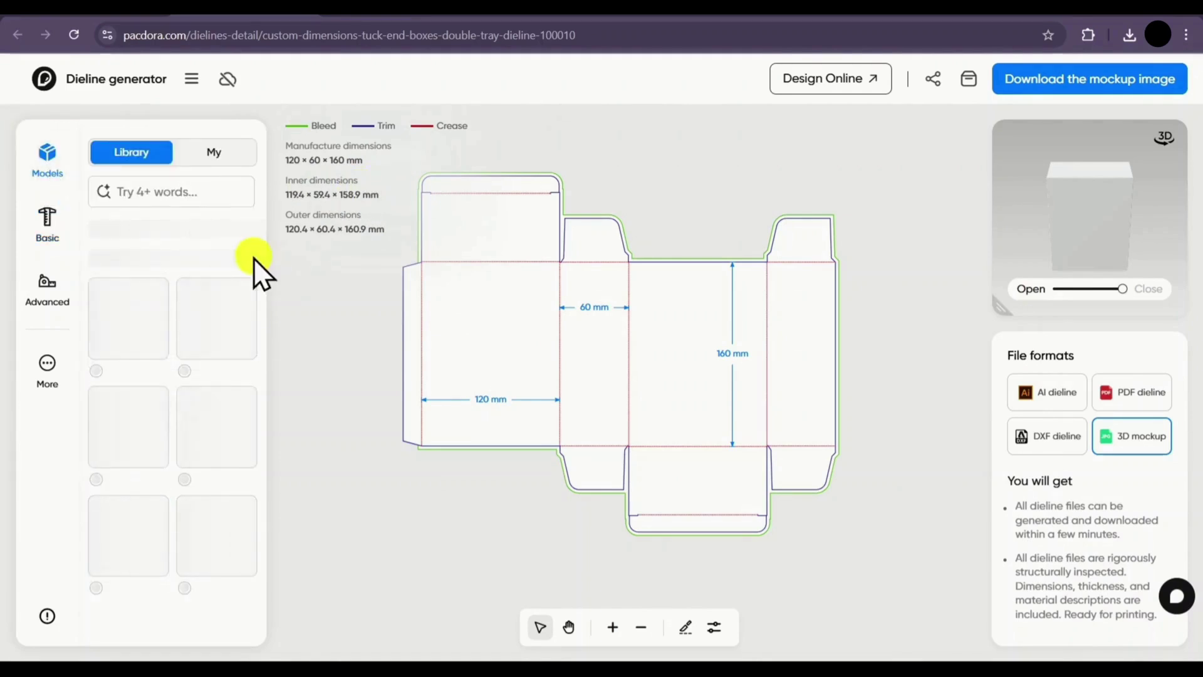
# Step: Change the dieline width from 60 to 50 mm, giving 120 × 50 × 160 mm
pyautogui.click(38, 226)
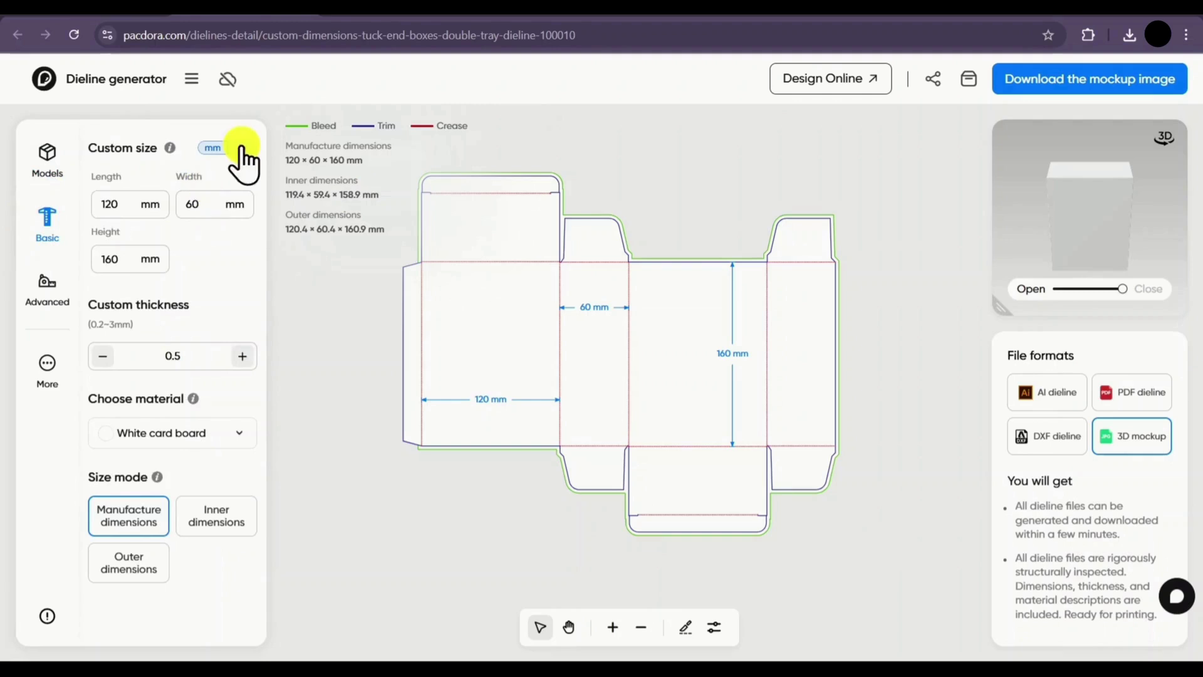
pyautogui.click(200, 204)
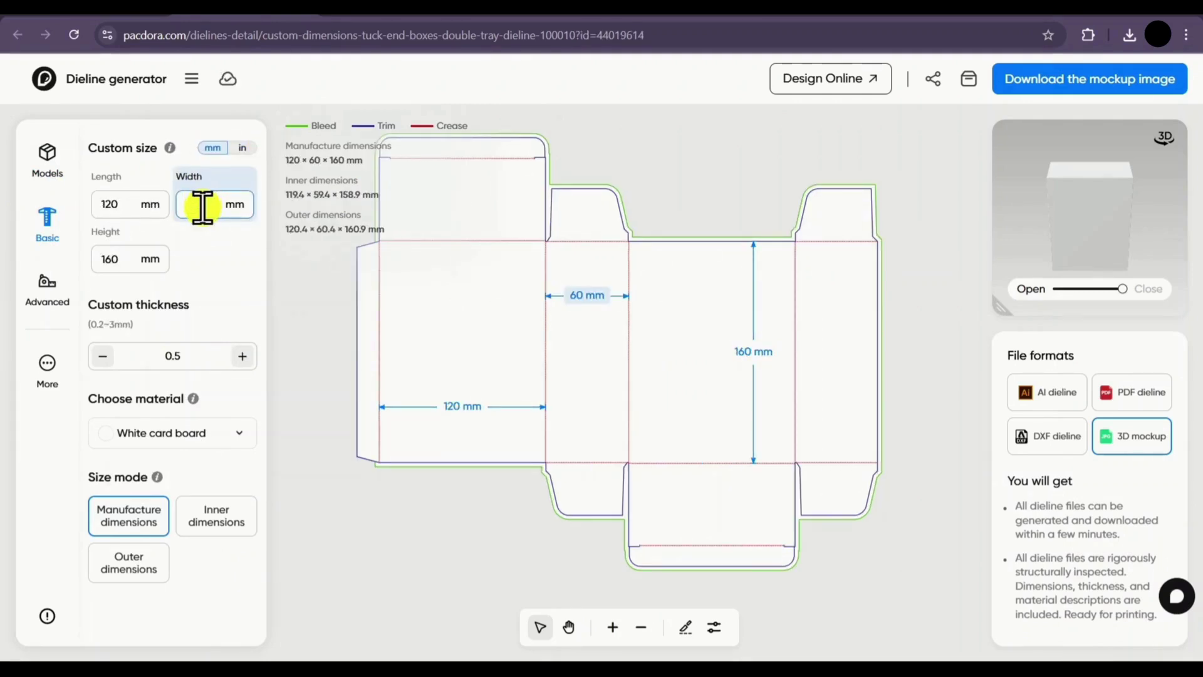
pyautogui.write('50')
pyautogui.press('Return')
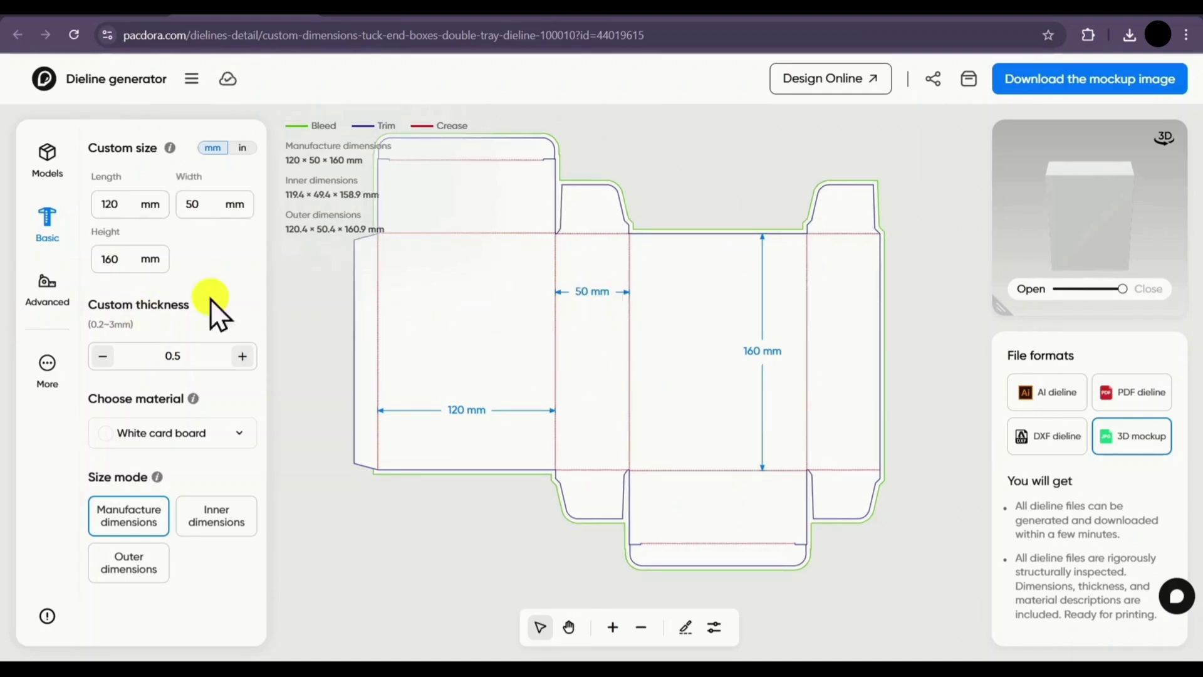
# Step: Keep White card board material and review the size modes, advanced parameters and models
pyautogui.click(223, 435)
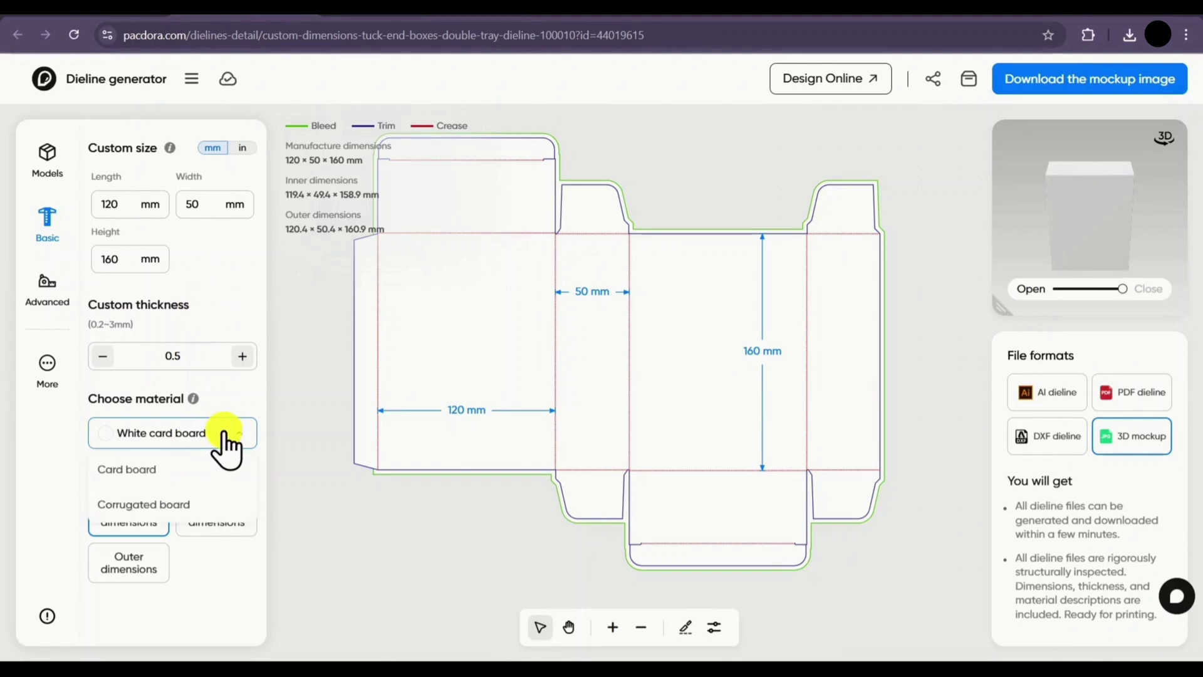
pyautogui.click(224, 436)
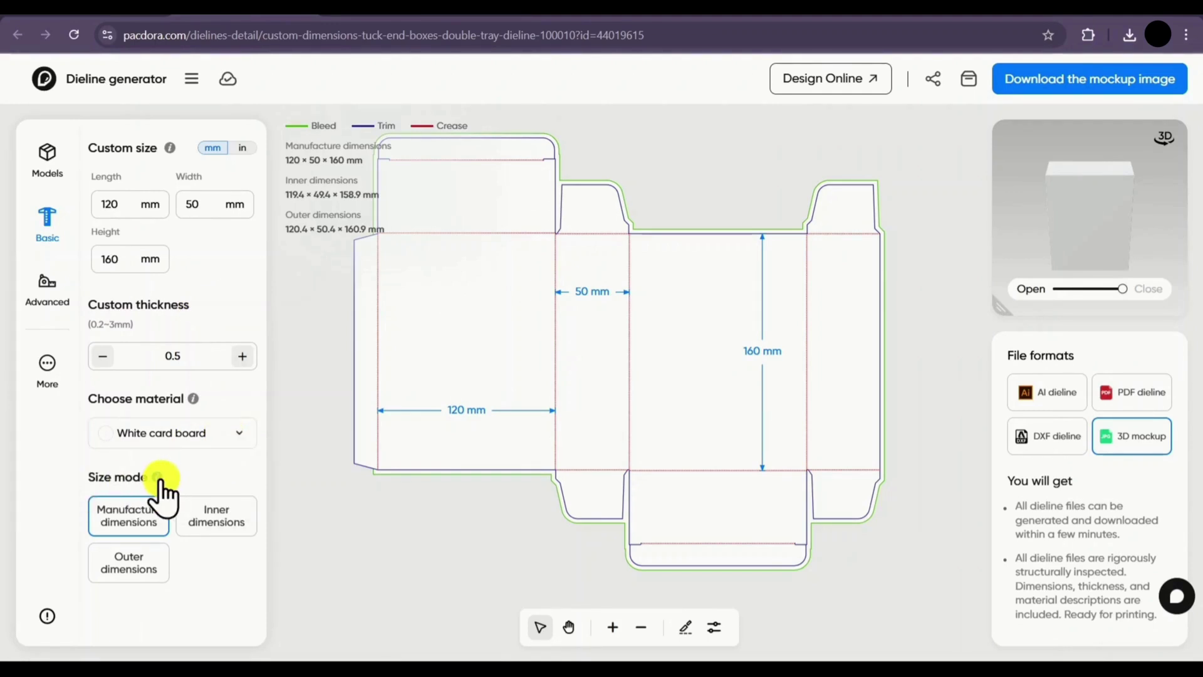
pyautogui.click(159, 477)
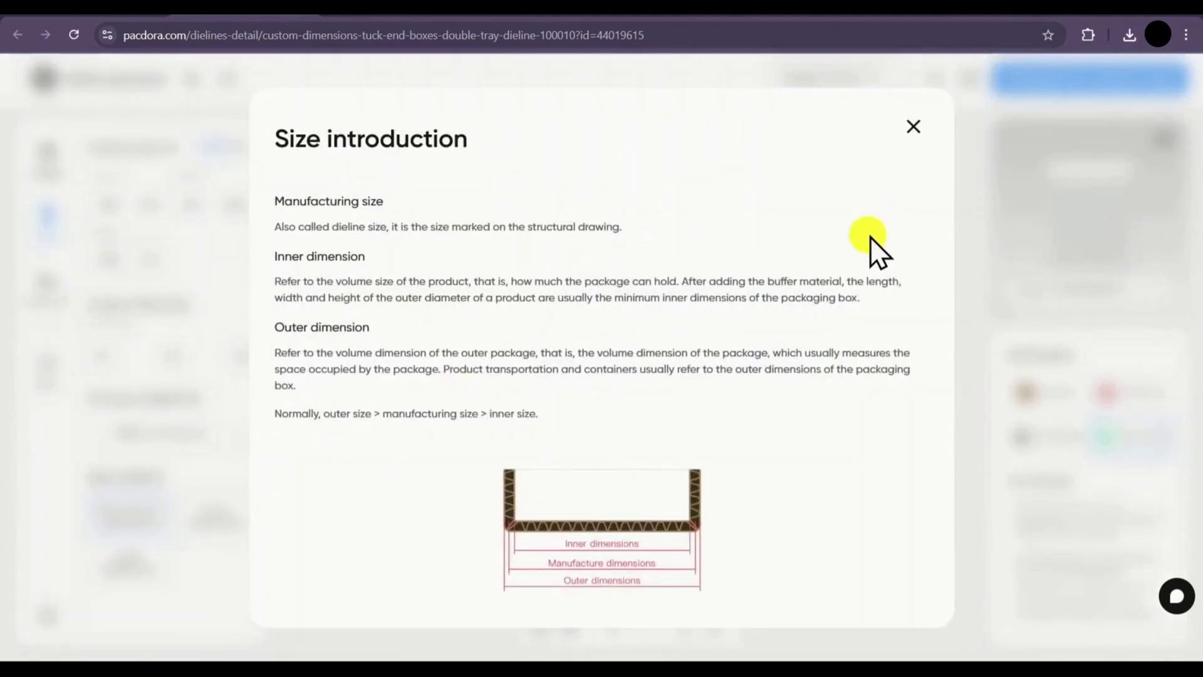
pyautogui.click(912, 144)
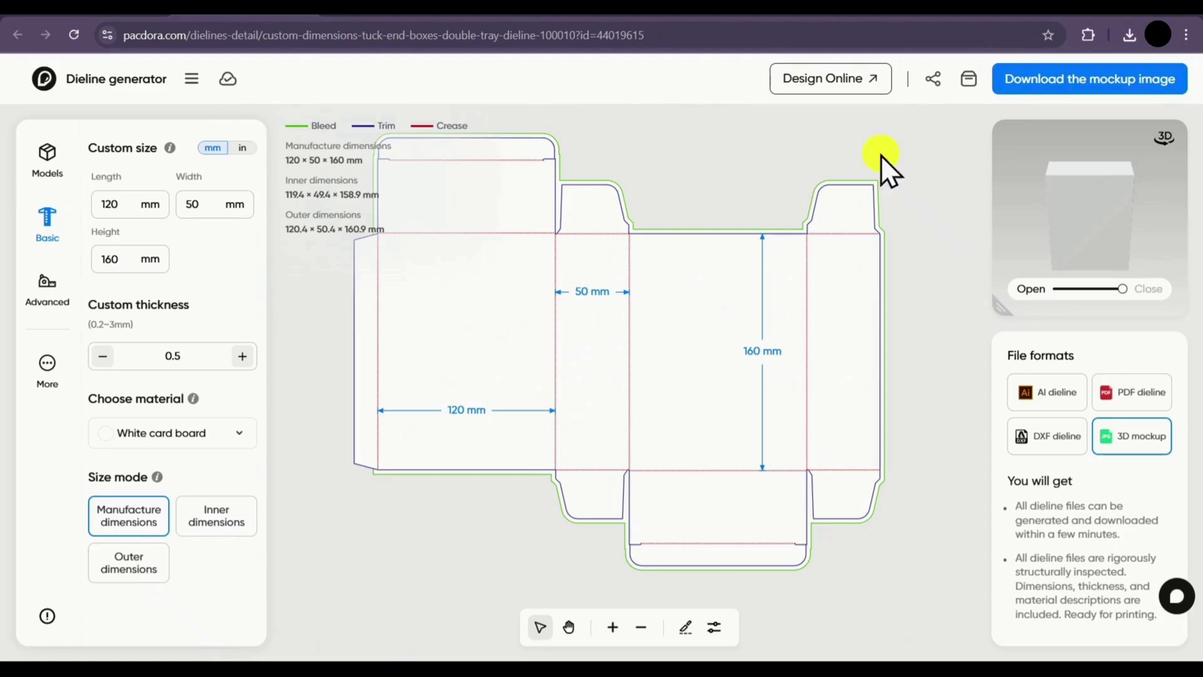
pyautogui.click(46, 301)
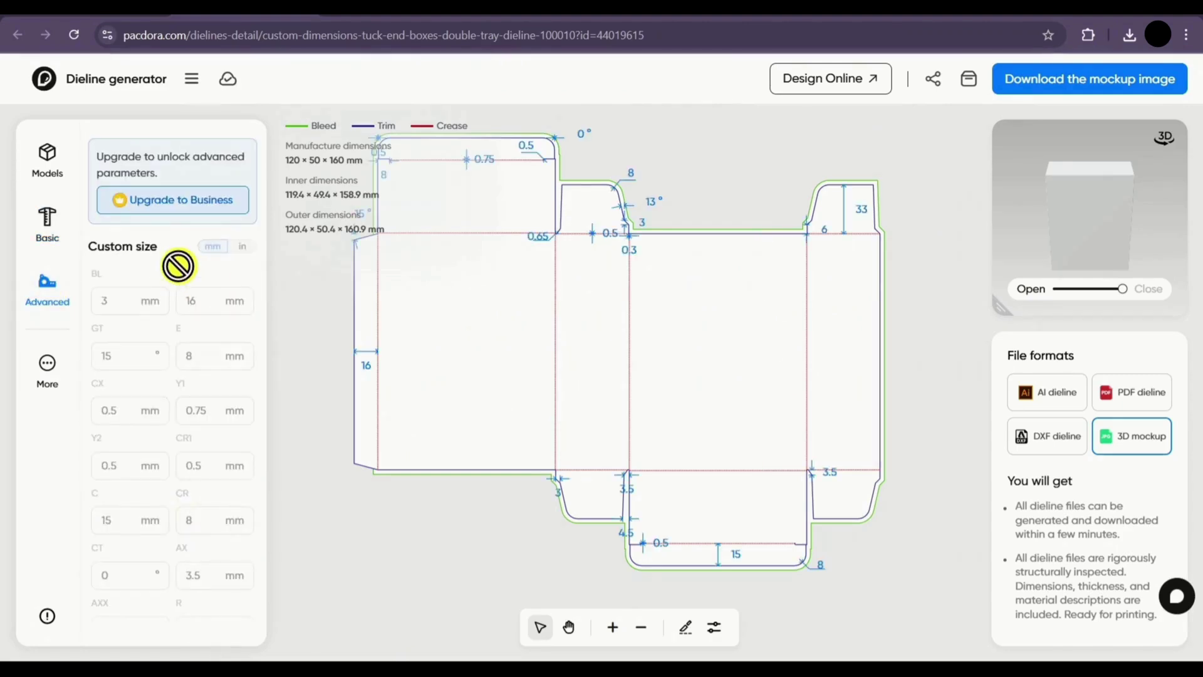
pyautogui.click(39, 178)
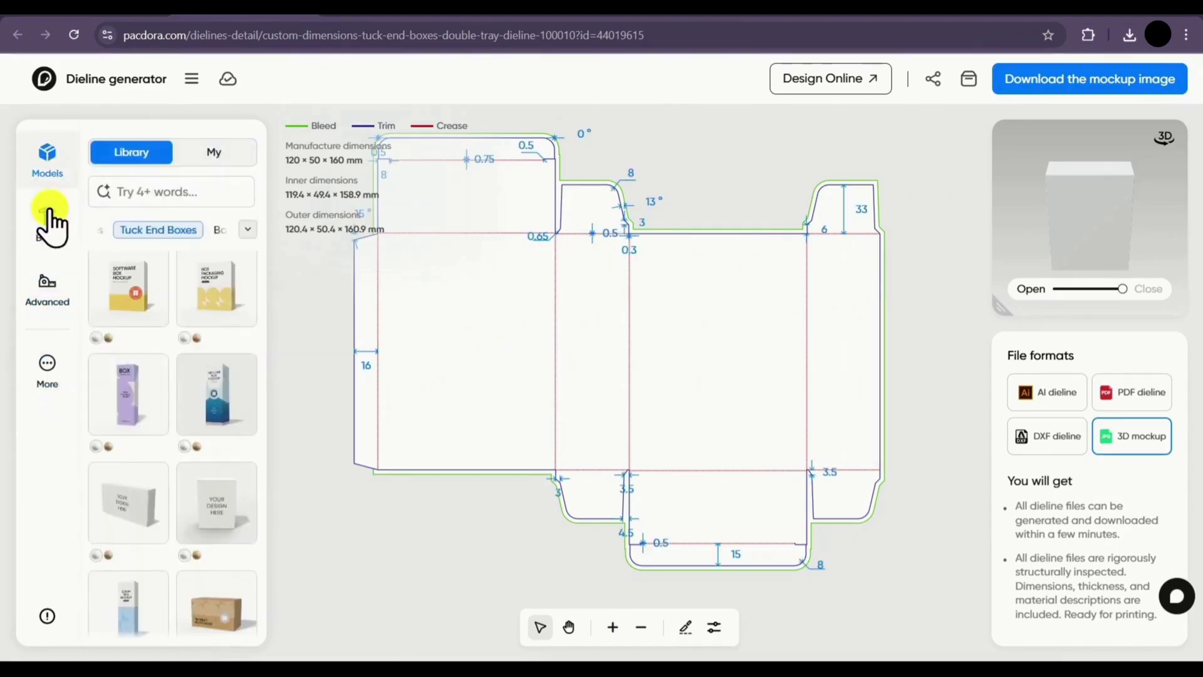
pyautogui.click(39, 233)
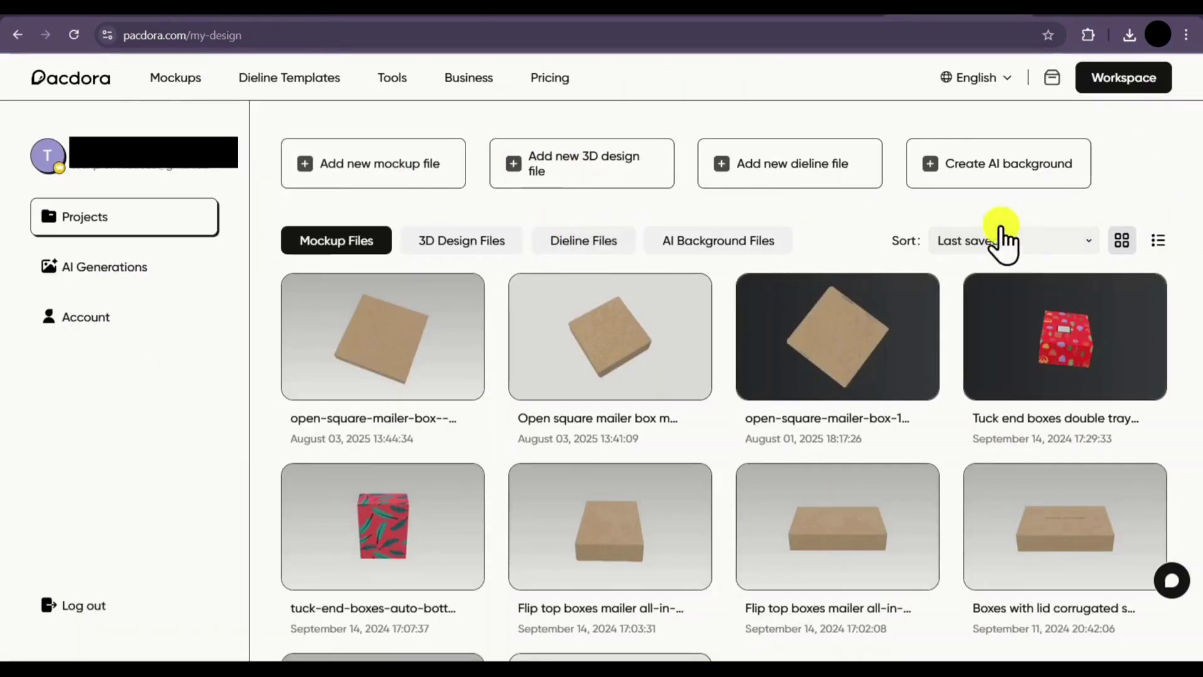
# Step: Start an AI background for the plaid mailer mockup with its lid closed
pyautogui.click(978, 183)
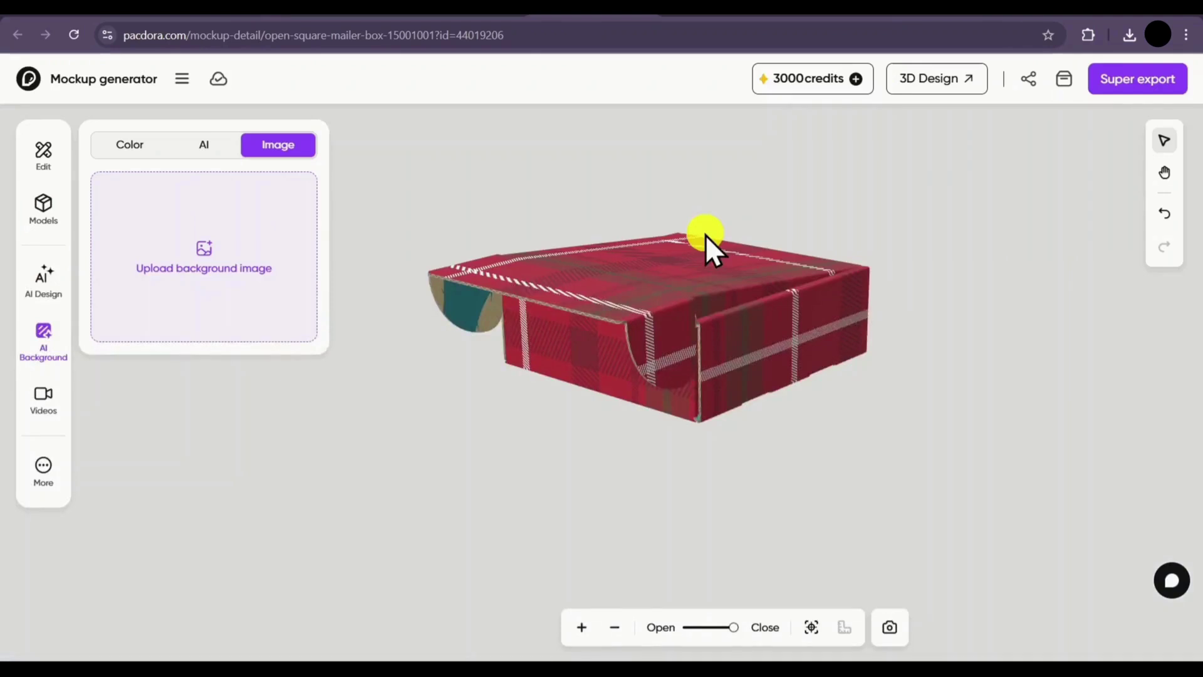
pyautogui.click(786, 625)
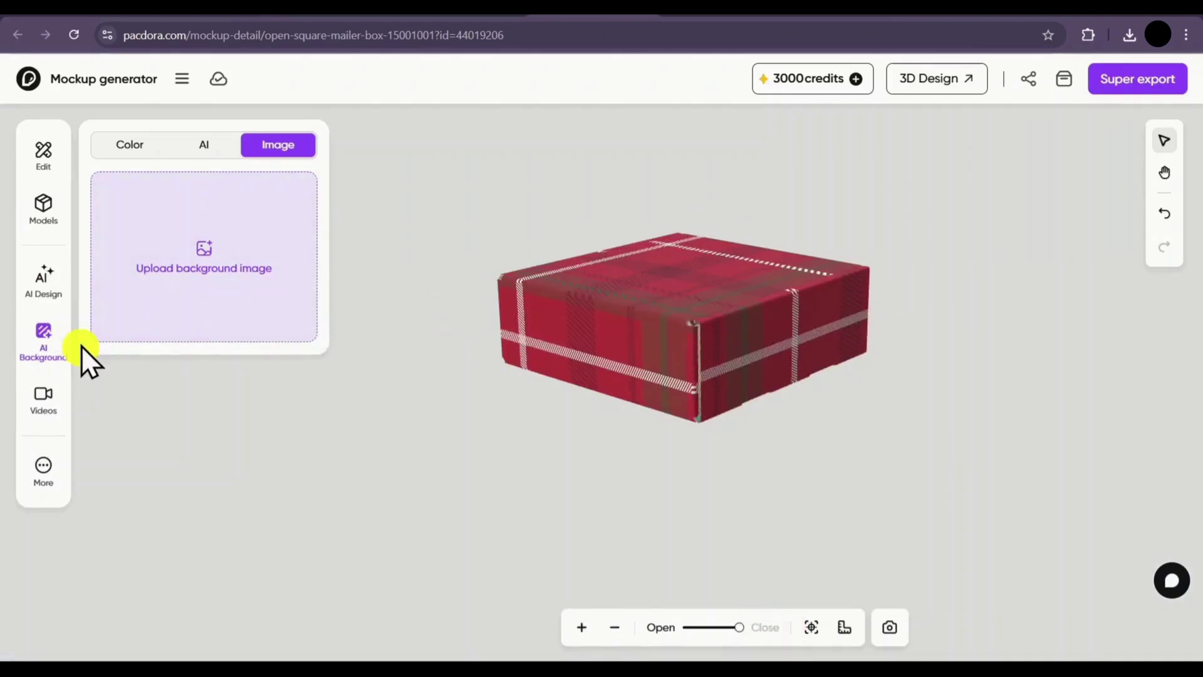
pyautogui.click(191, 147)
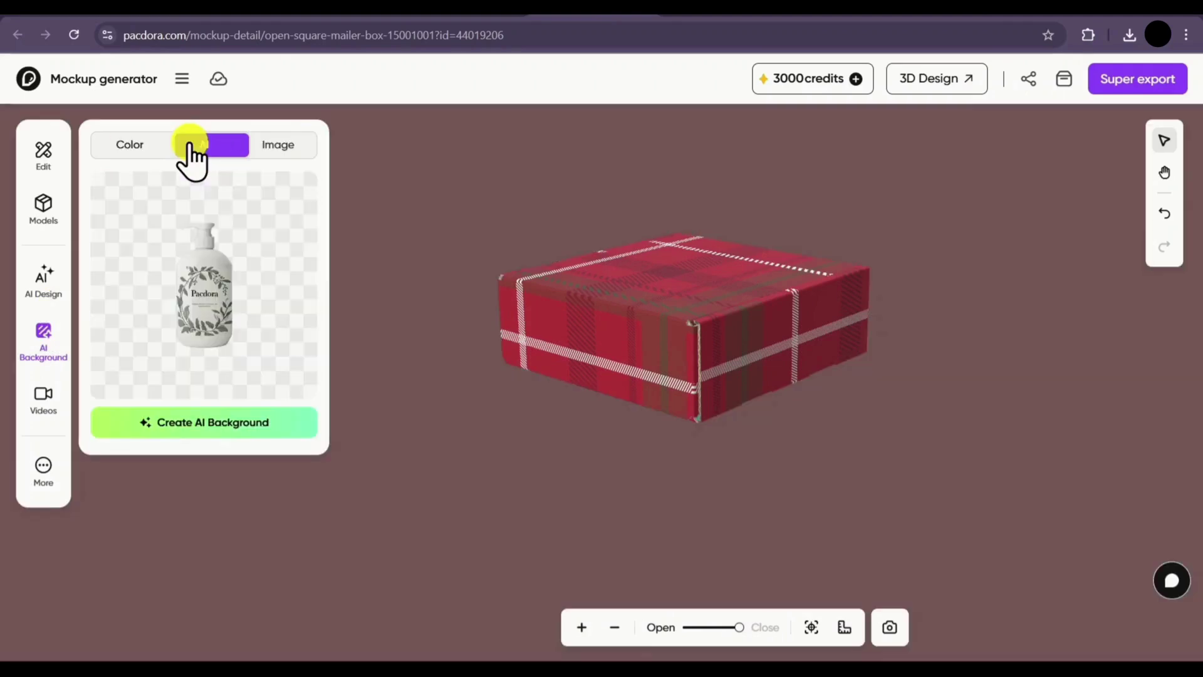
# Step: Enlarge and reposition the cut-out plaid box, keeping the 1:1 aspect ratio
pyautogui.click(186, 423)
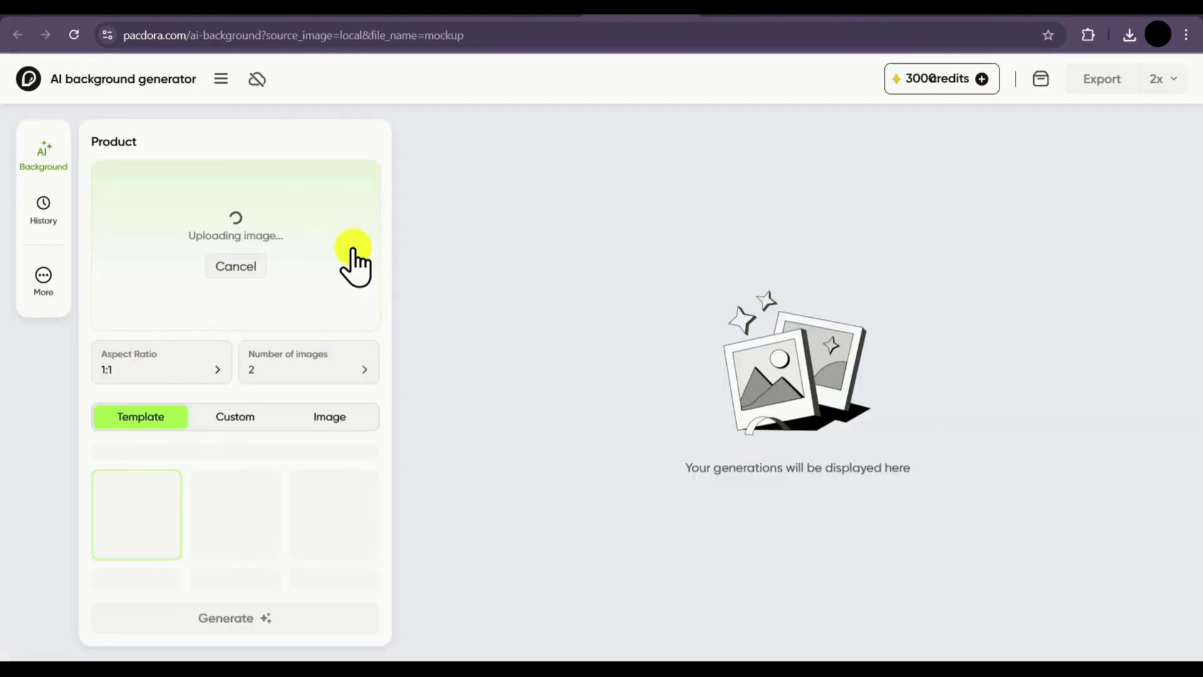
pyautogui.moveTo(285, 273); pyautogui.dragTo(321, 290)
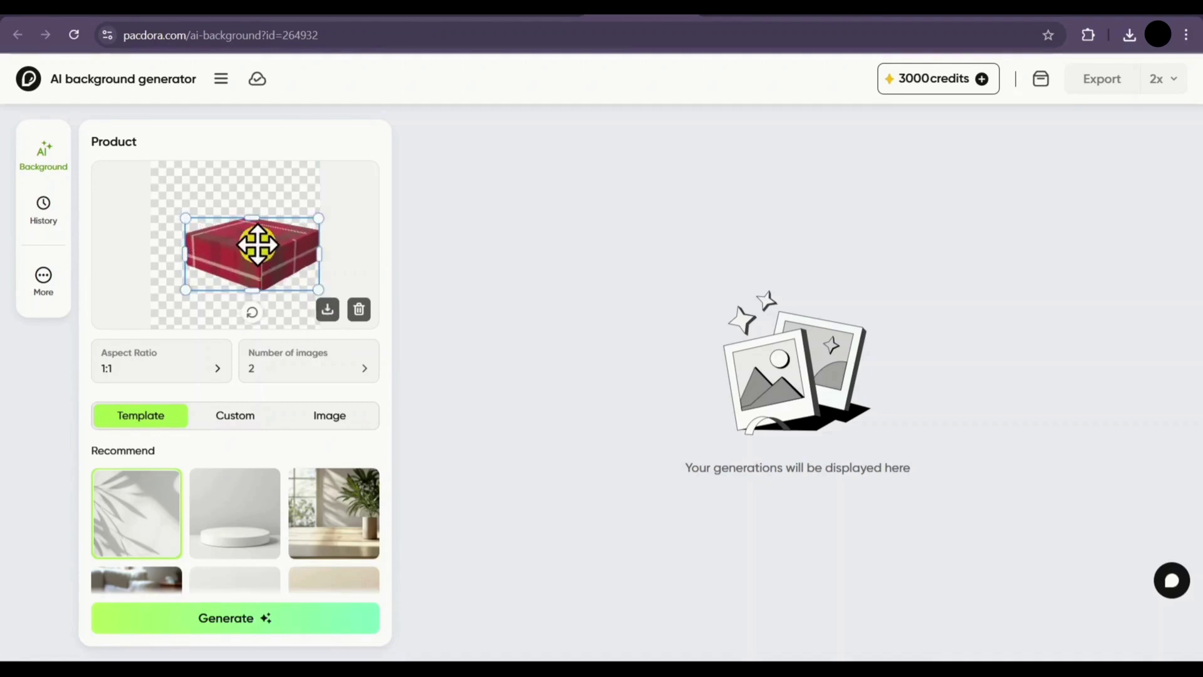
pyautogui.moveTo(255, 247); pyautogui.dragTo(240, 237)
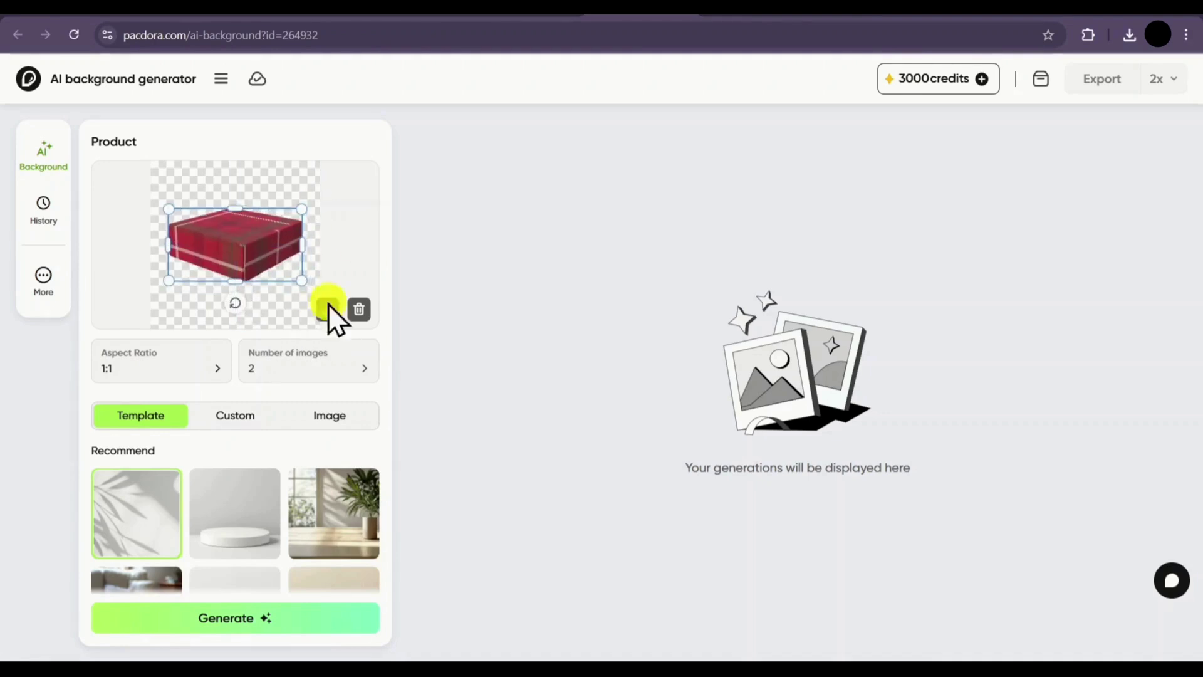
pyautogui.click(203, 370)
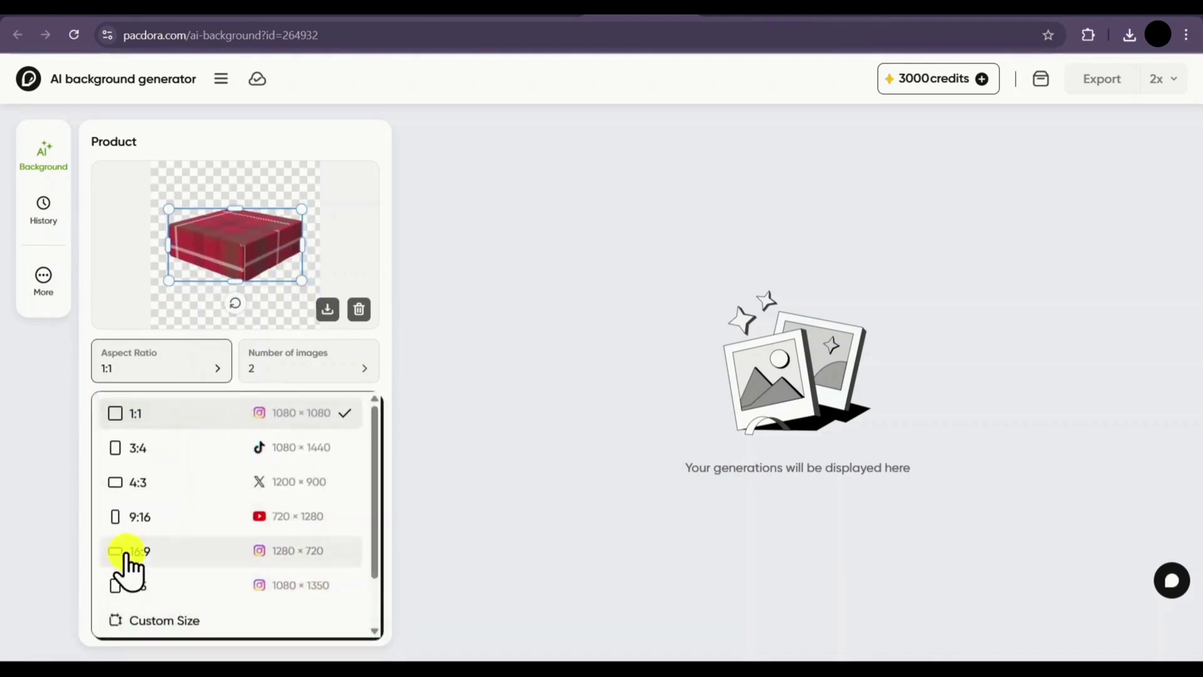
pyautogui.scroll(-2, 285, 470)
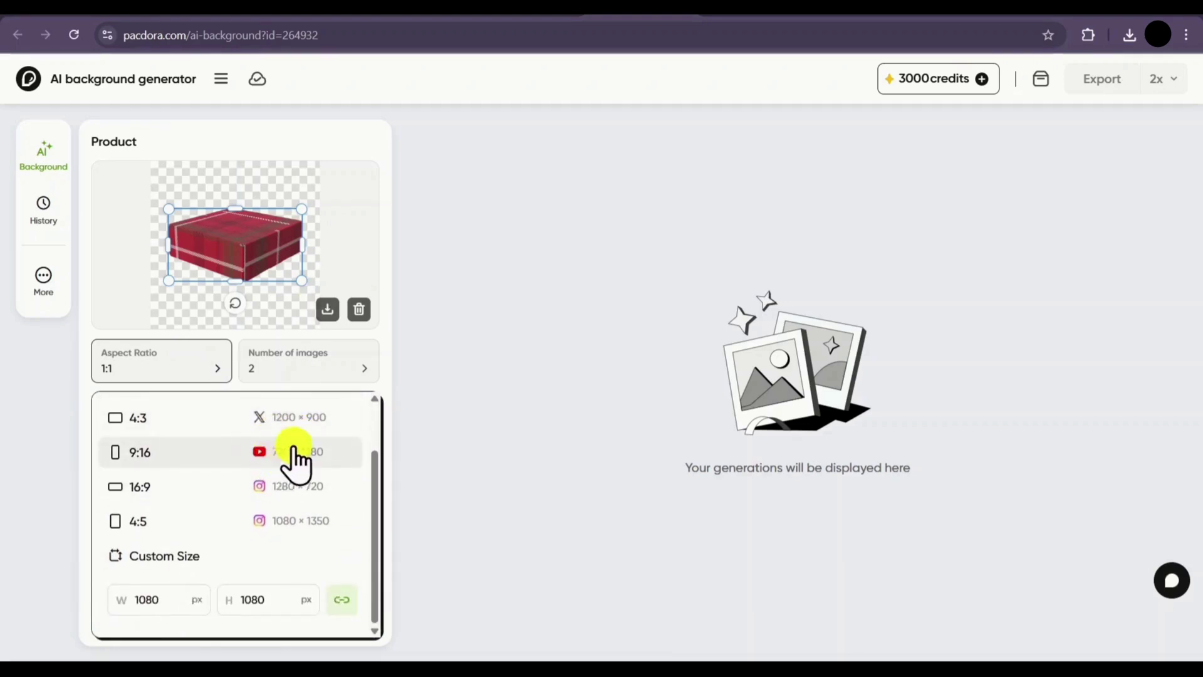
pyautogui.click(377, 254)
# Step: Keep 2 images, compare description and reference-image options, and pick the first Minimalism template
pyautogui.click(346, 373)
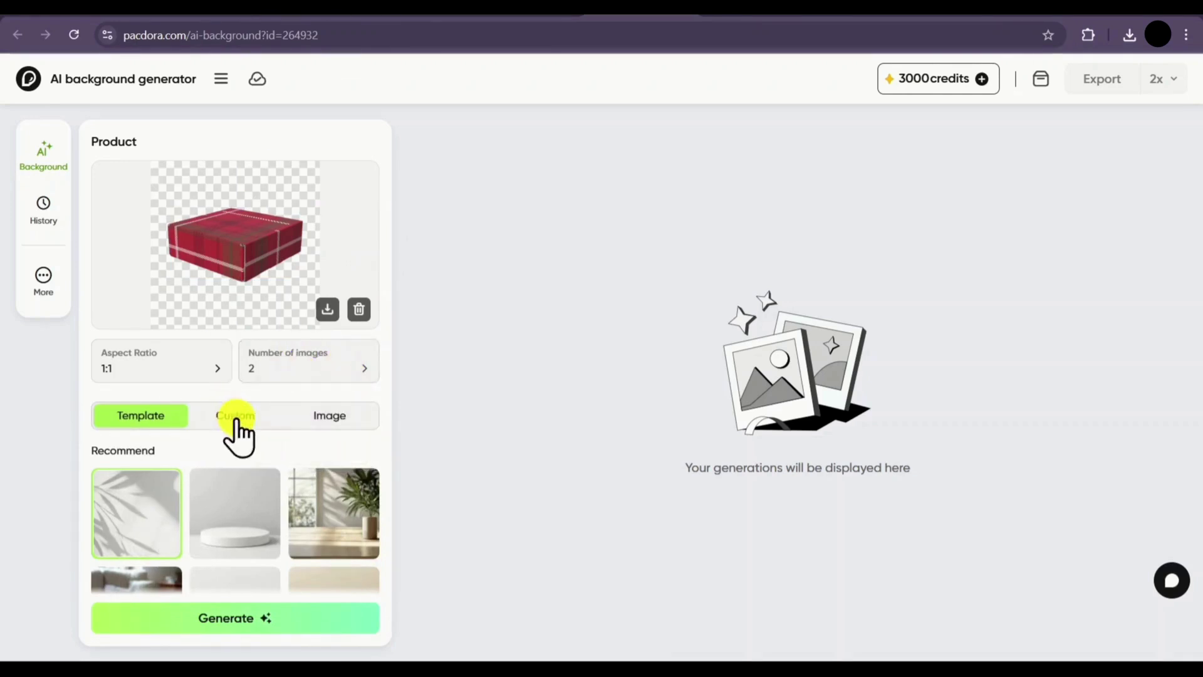
pyautogui.scroll(-1, 213, 351)
pyautogui.click(236, 259)
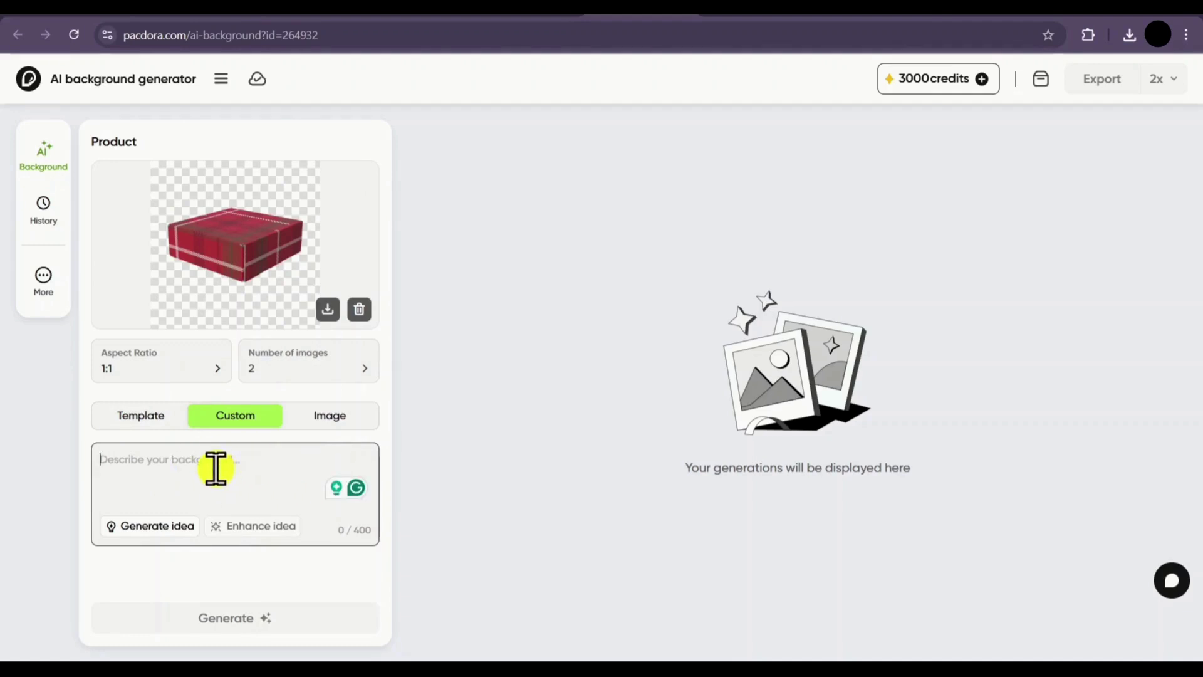
pyautogui.click(321, 424)
pyautogui.scroll(-1, 307, 326)
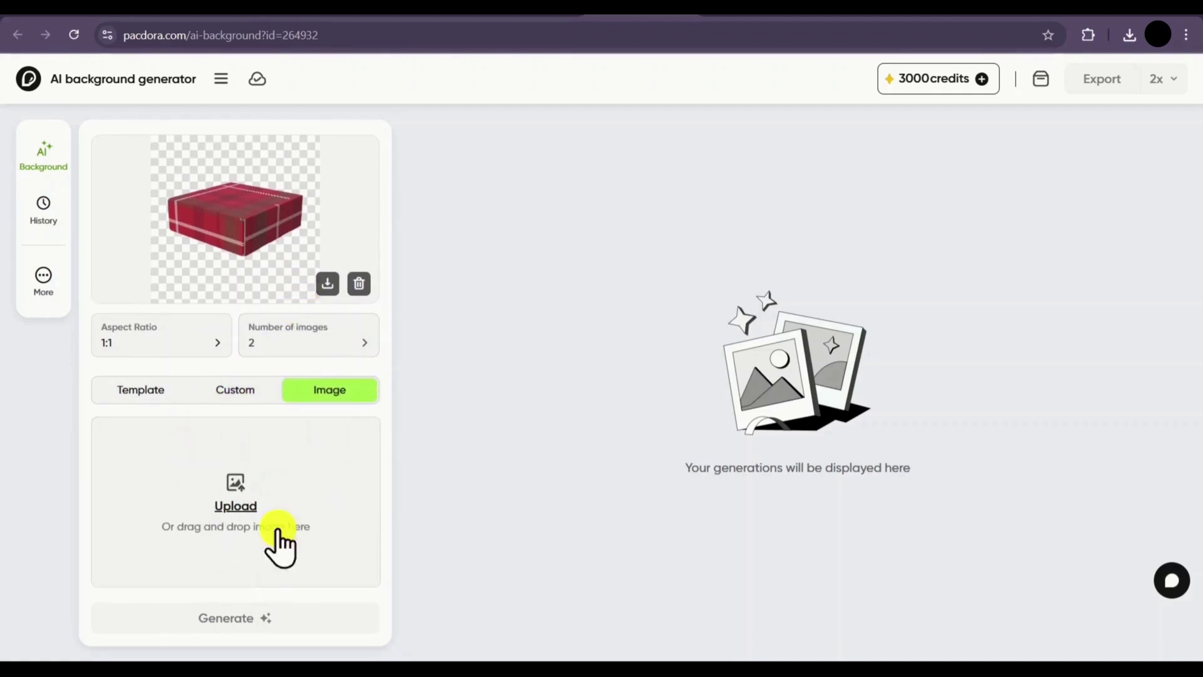
pyautogui.click(221, 401)
pyautogui.click(143, 419)
pyautogui.scroll(-5, 276, 360)
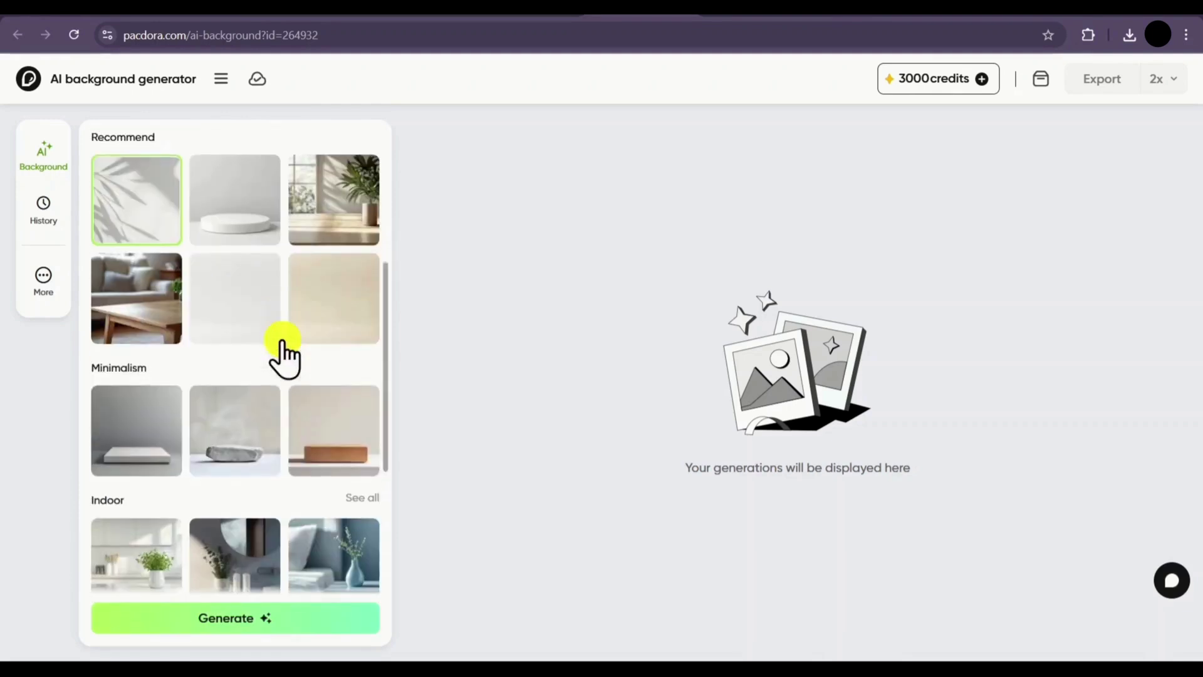
pyautogui.click(153, 443)
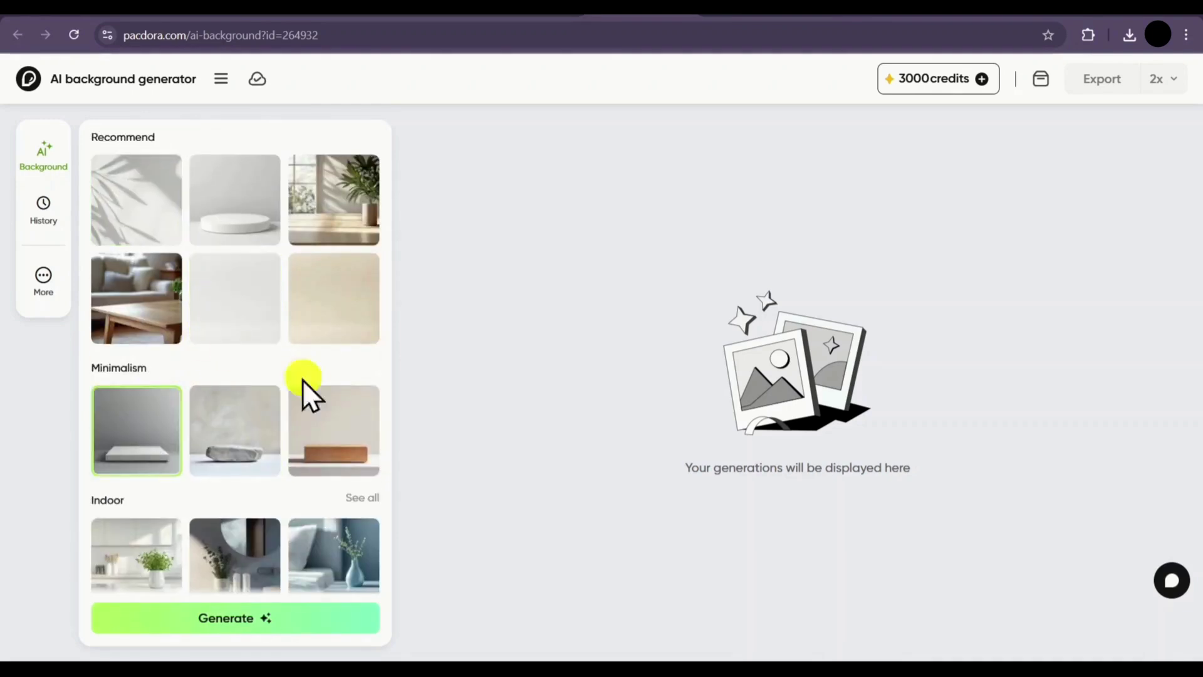
# Step: Generate AI background renders of the plaid box and compare the two results in the preview
pyautogui.click(221, 614)
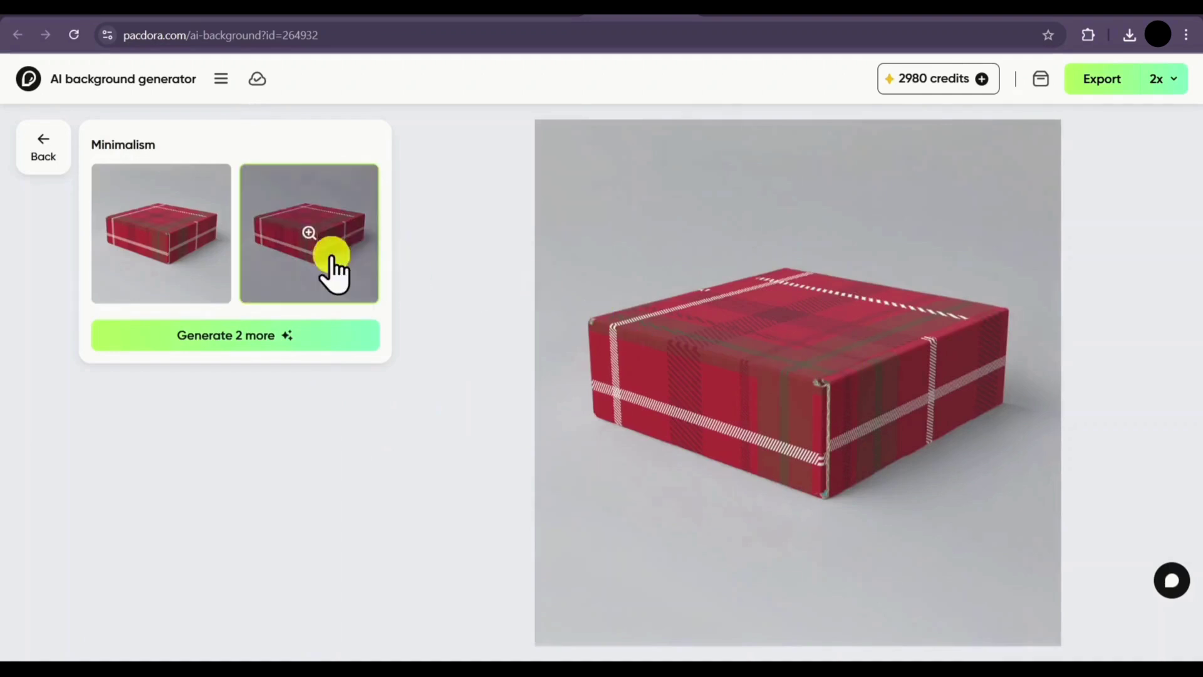
pyautogui.click(329, 269)
pyautogui.click(197, 282)
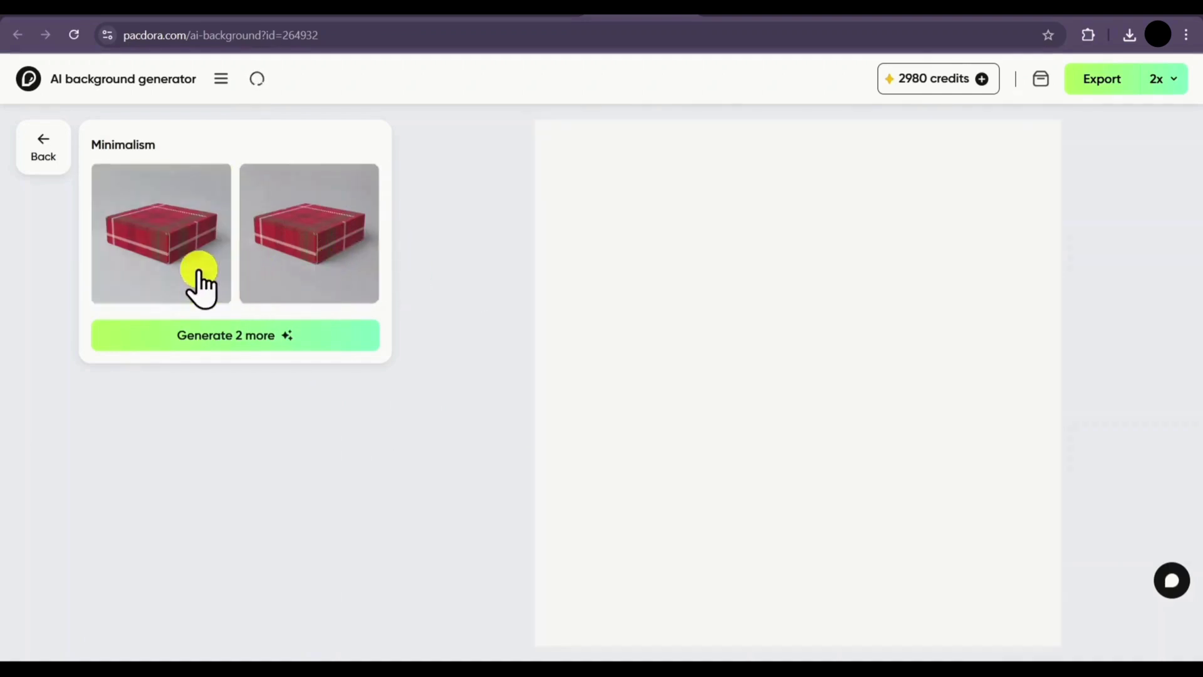
pyautogui.click(301, 278)
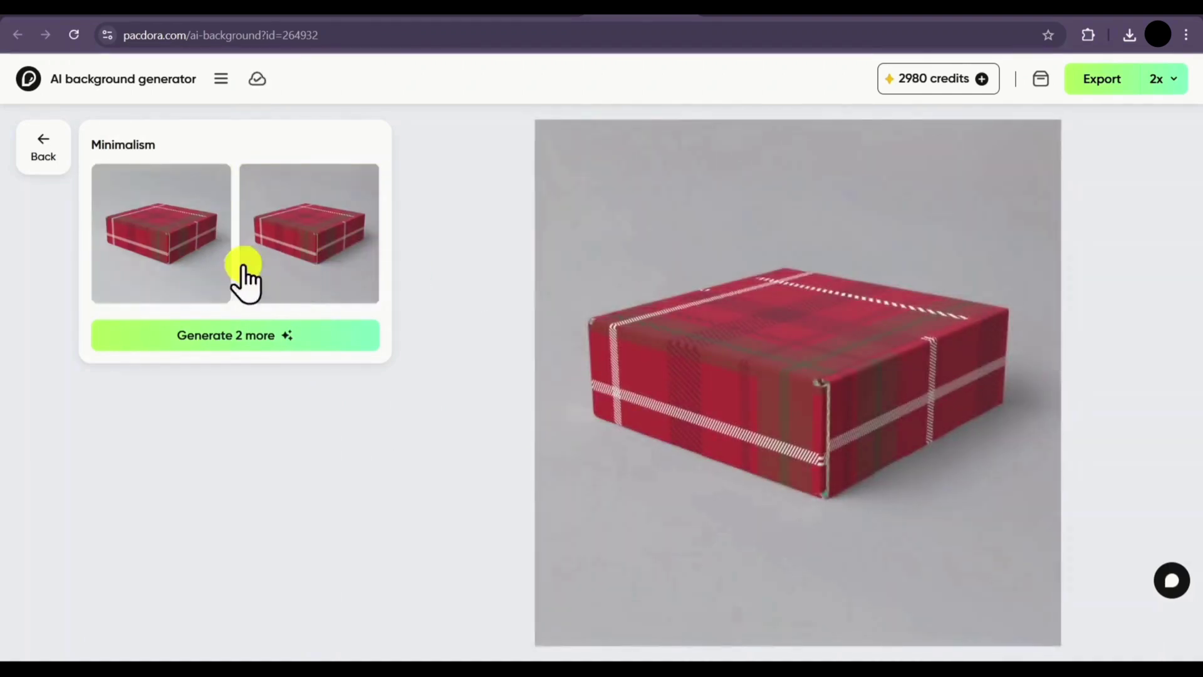
pyautogui.click(194, 271)
pyautogui.click(316, 248)
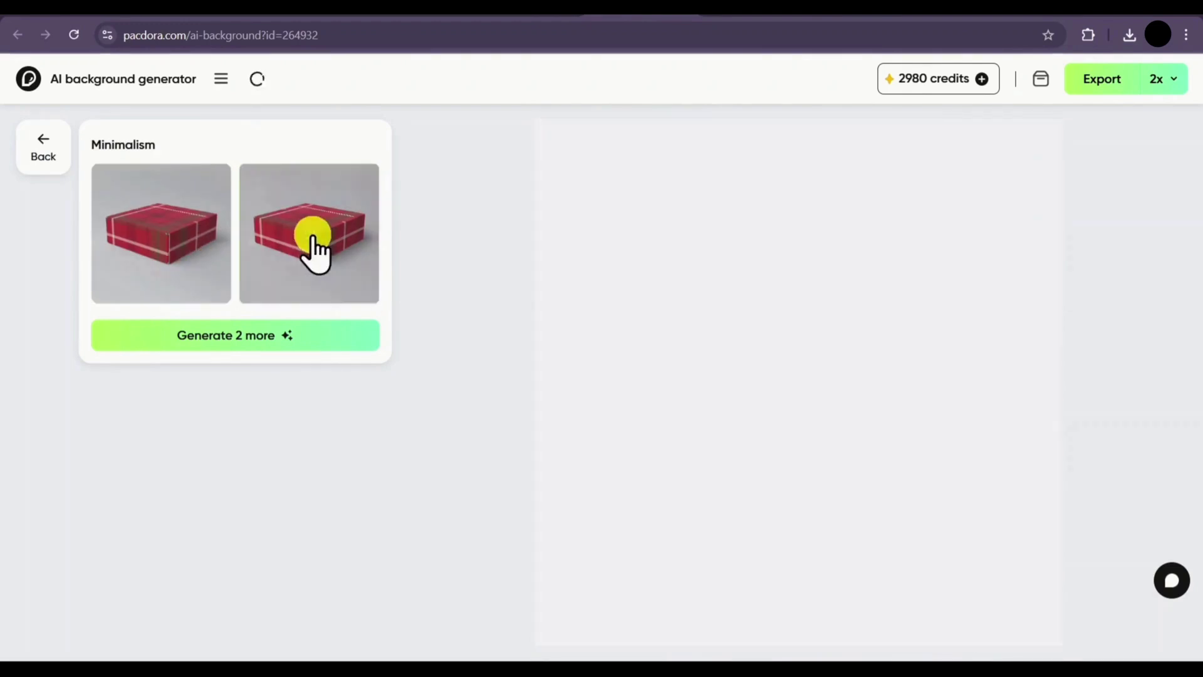
# Step: Return to the background styles, check the 2x export choices, and switch to a custom background
pyautogui.click(52, 150)
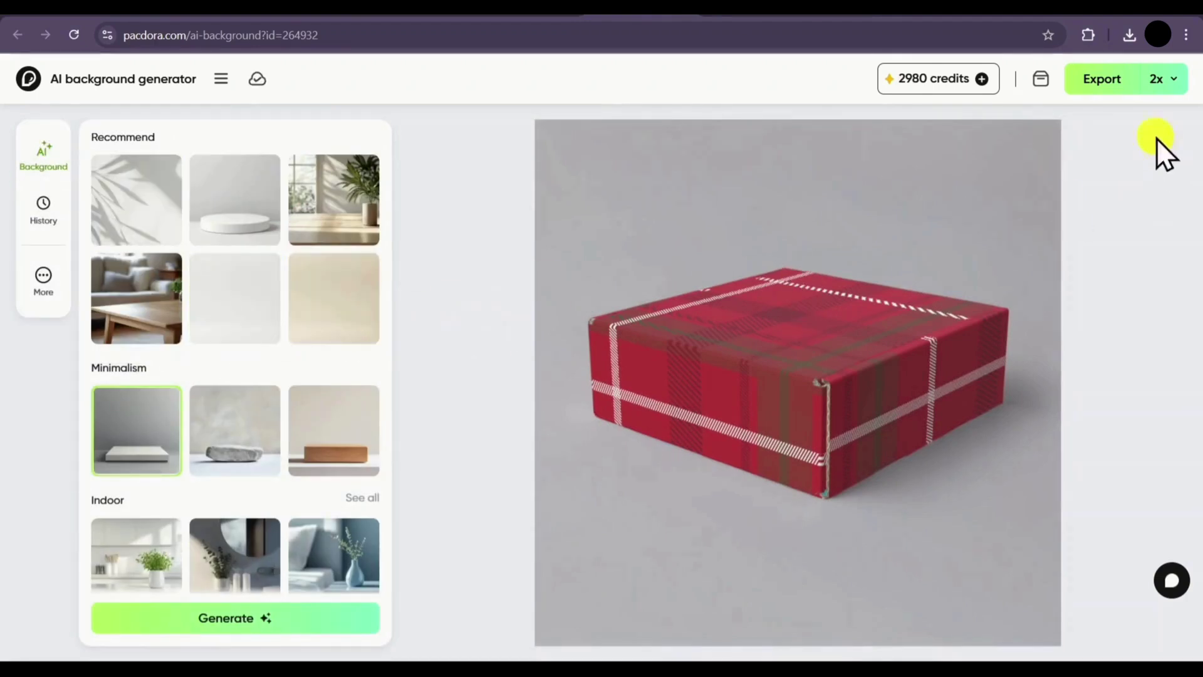
pyautogui.click(1176, 92)
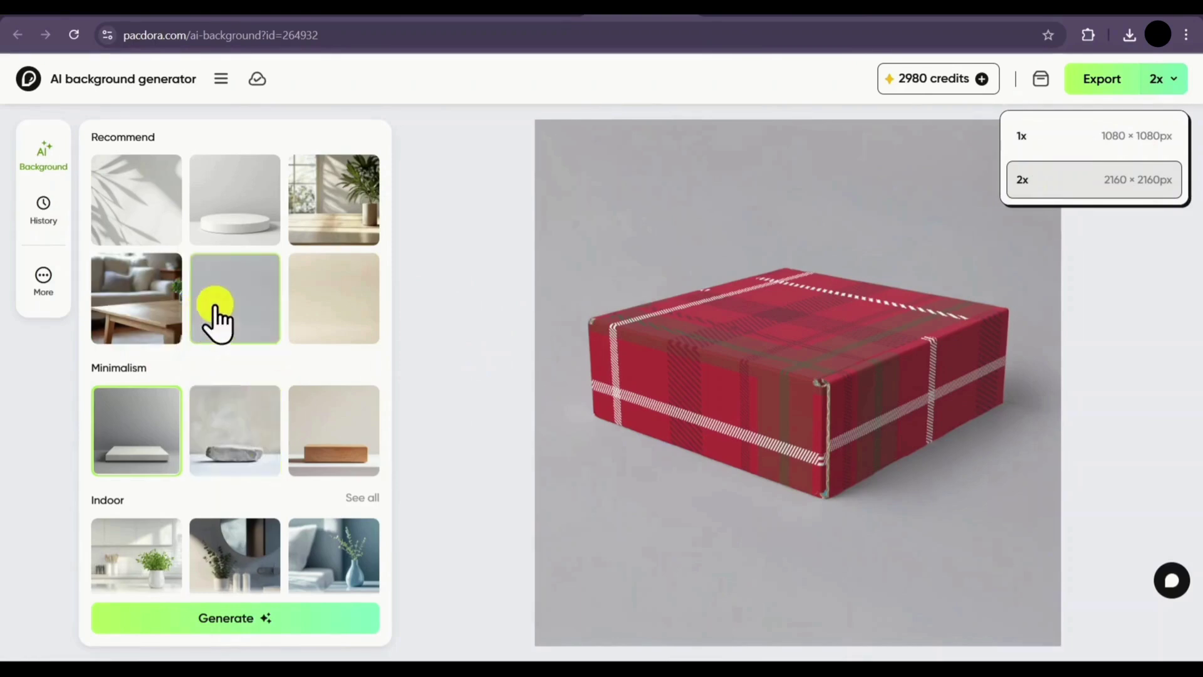
pyautogui.scroll(4, 257, 448)
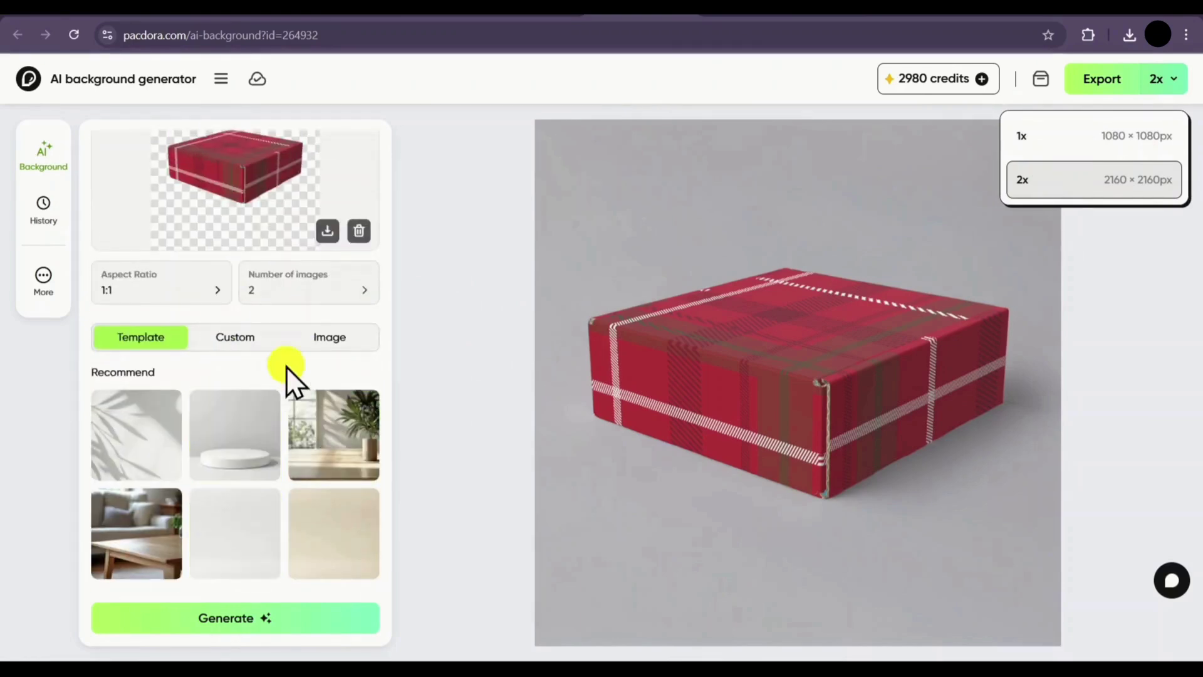
pyautogui.click(235, 341)
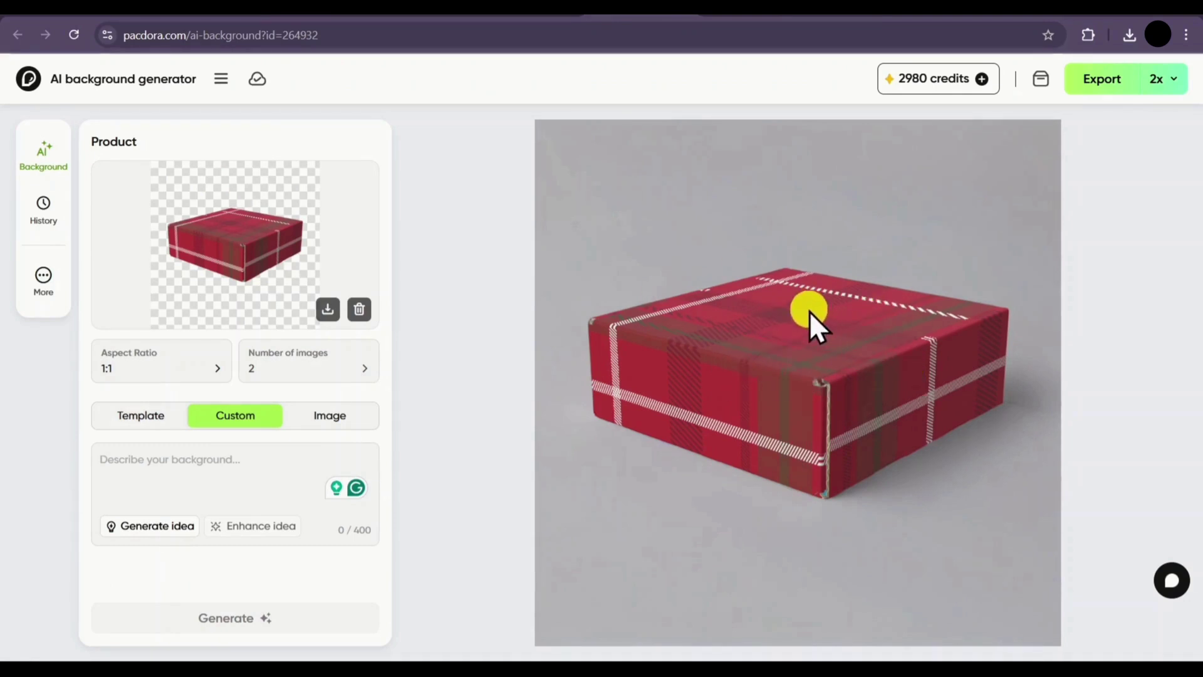
# Step: Leave the background generator for the dieline catalogue and go to the Pricing page
pyautogui.moveTo(984, 92)
pyautogui.click(17, 35)
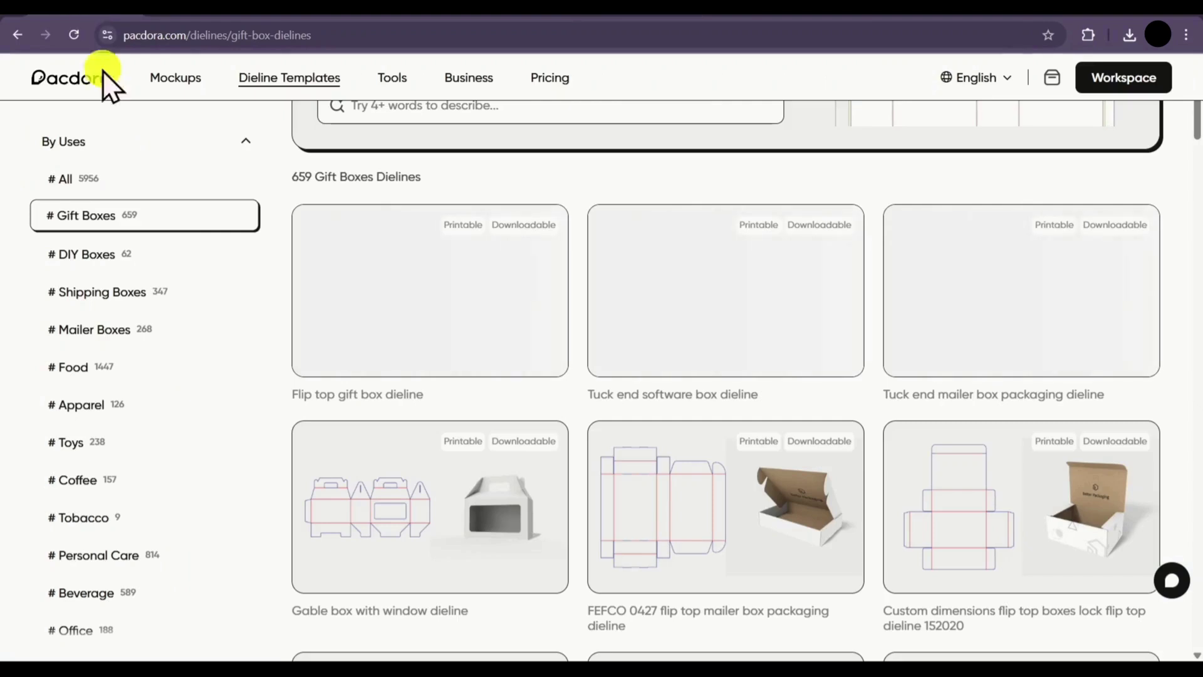
pyautogui.click(543, 80)
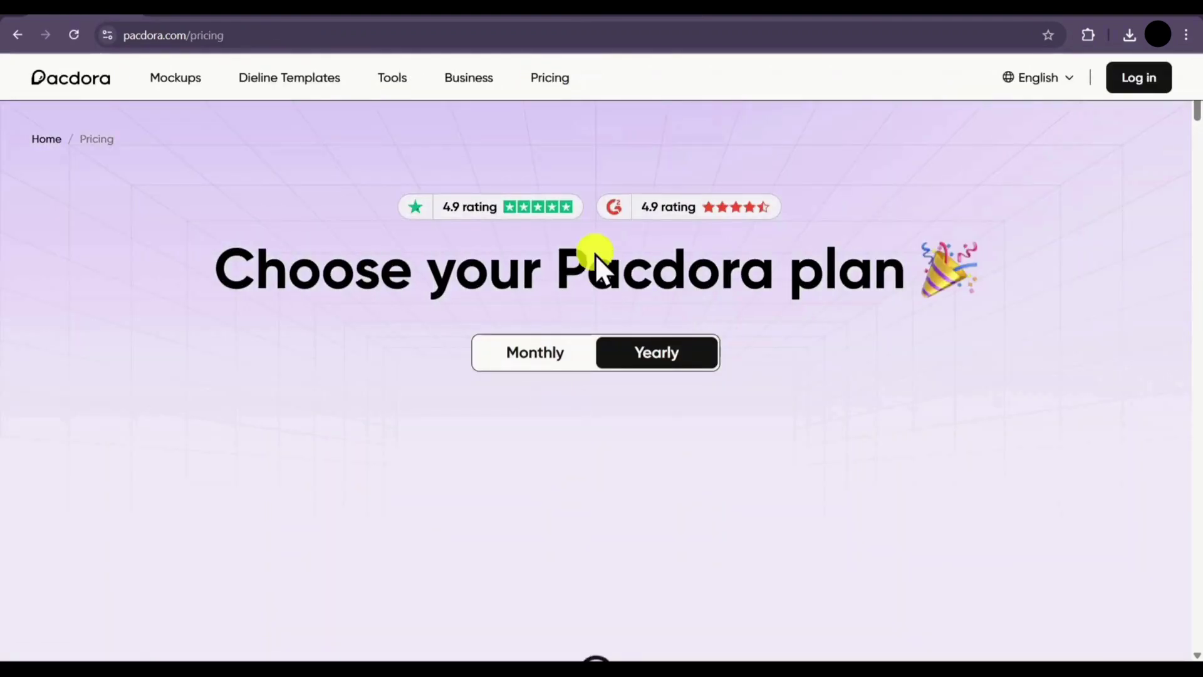
# Step: Toggle between monthly and yearly billing and highlight the plans' monthly prices, including Pro
pyautogui.scroll(-2, 596, 251)
pyautogui.click(553, 199)
pyautogui.click(634, 200)
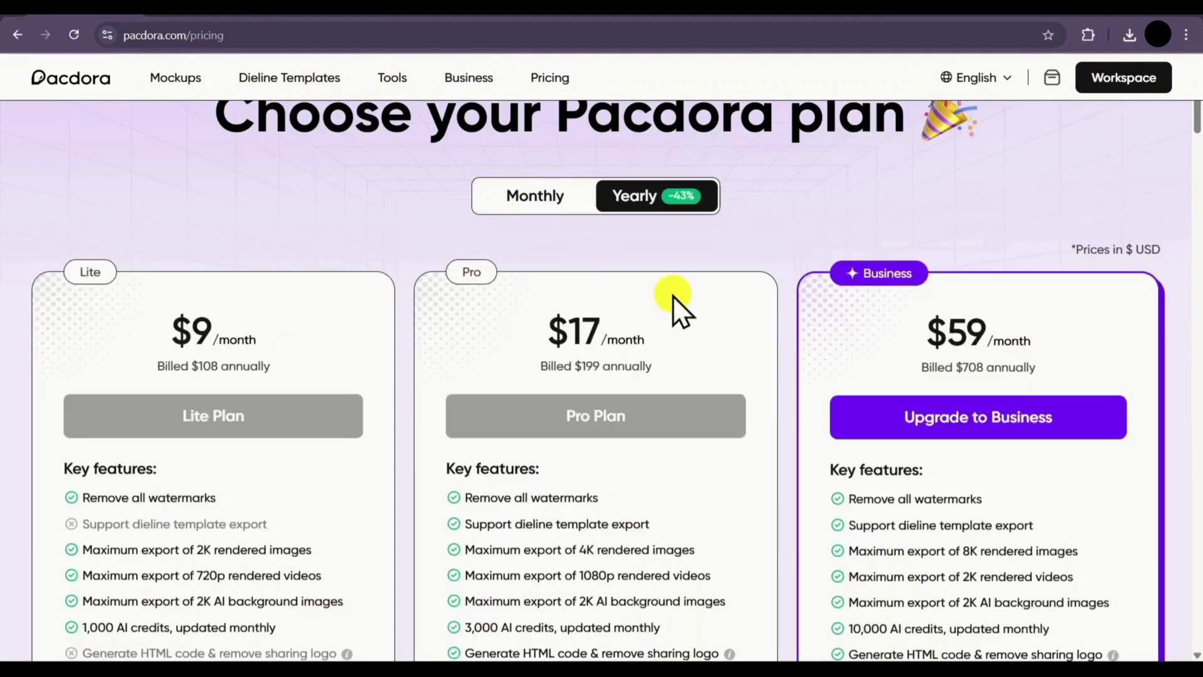
pyautogui.click(551, 206)
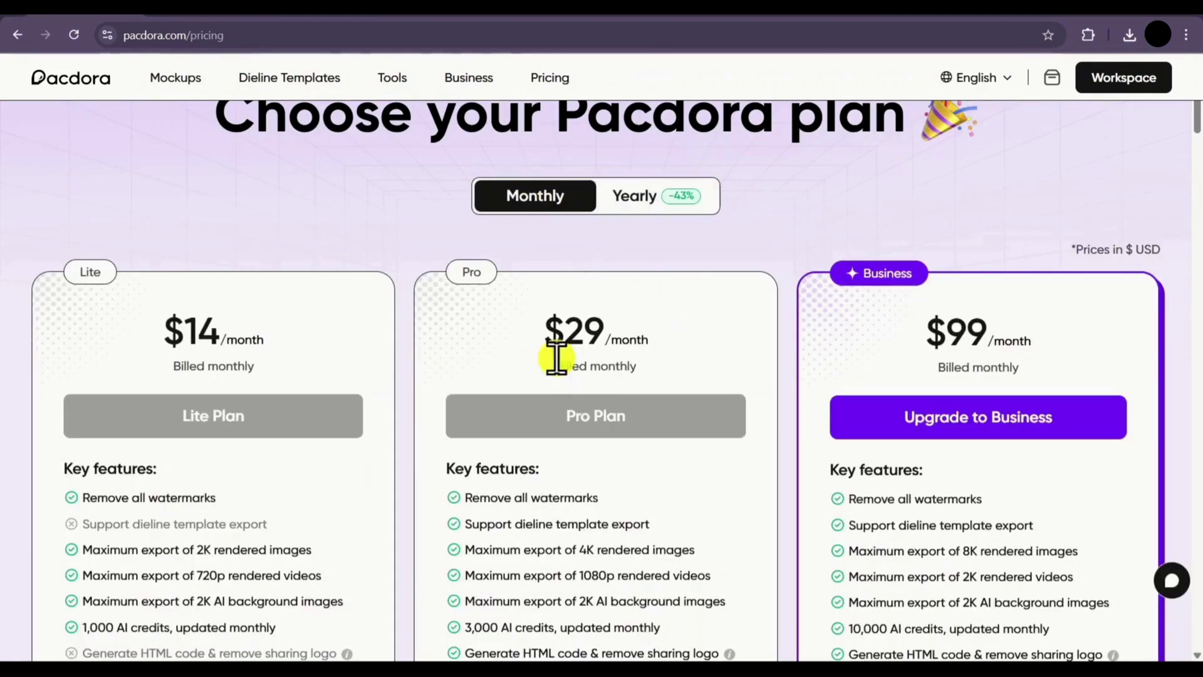
pyautogui.scroll(1, 641, 288)
pyautogui.scroll(-2, 846, 304)
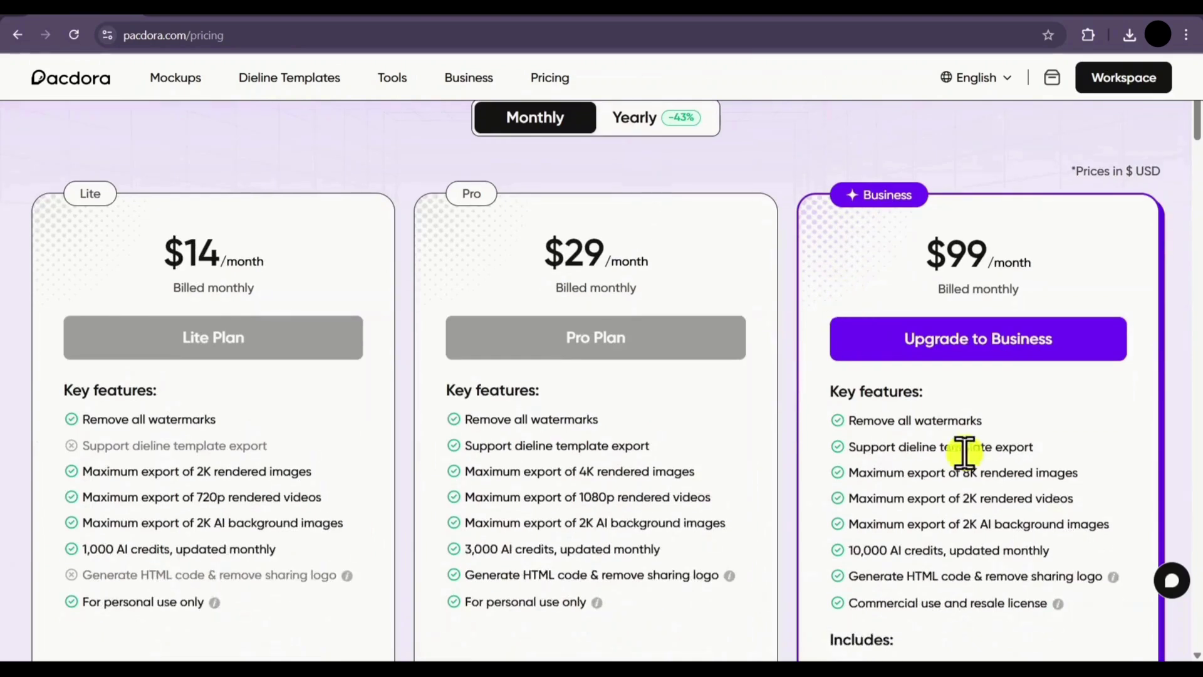
pyautogui.moveTo(183, 257); pyautogui.dragTo(294, 266)
pyautogui.moveTo(564, 263); pyautogui.dragTo(666, 269)
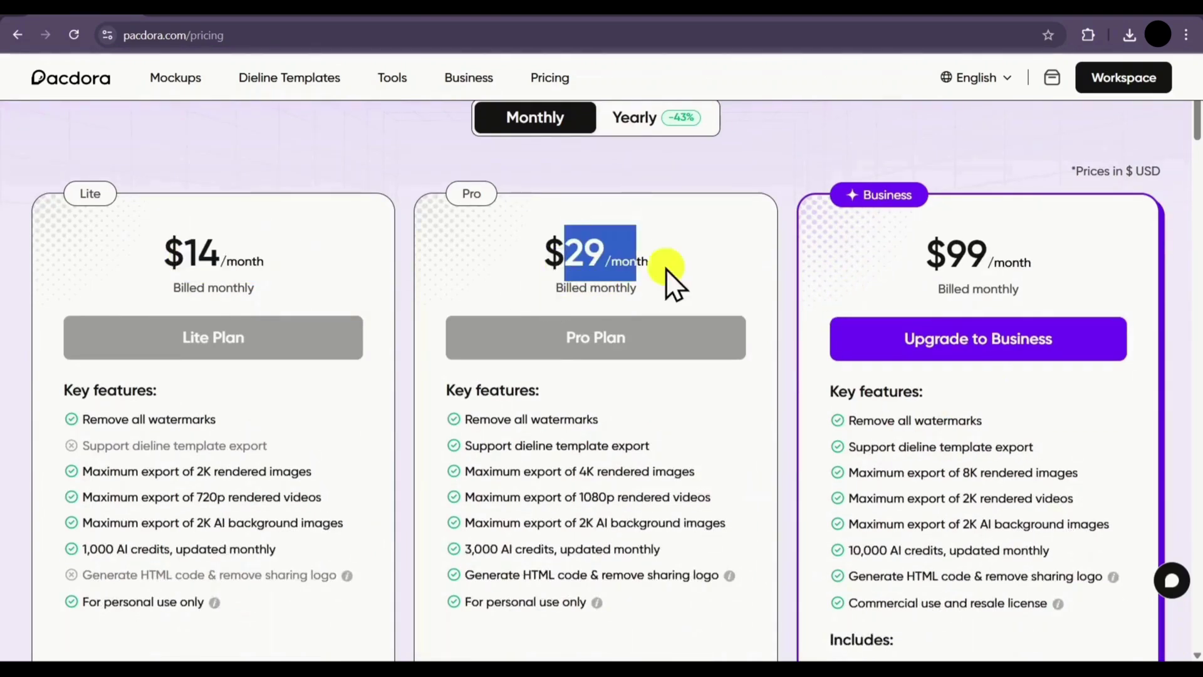
pyautogui.moveTo(978, 262); pyautogui.dragTo(1020, 263)
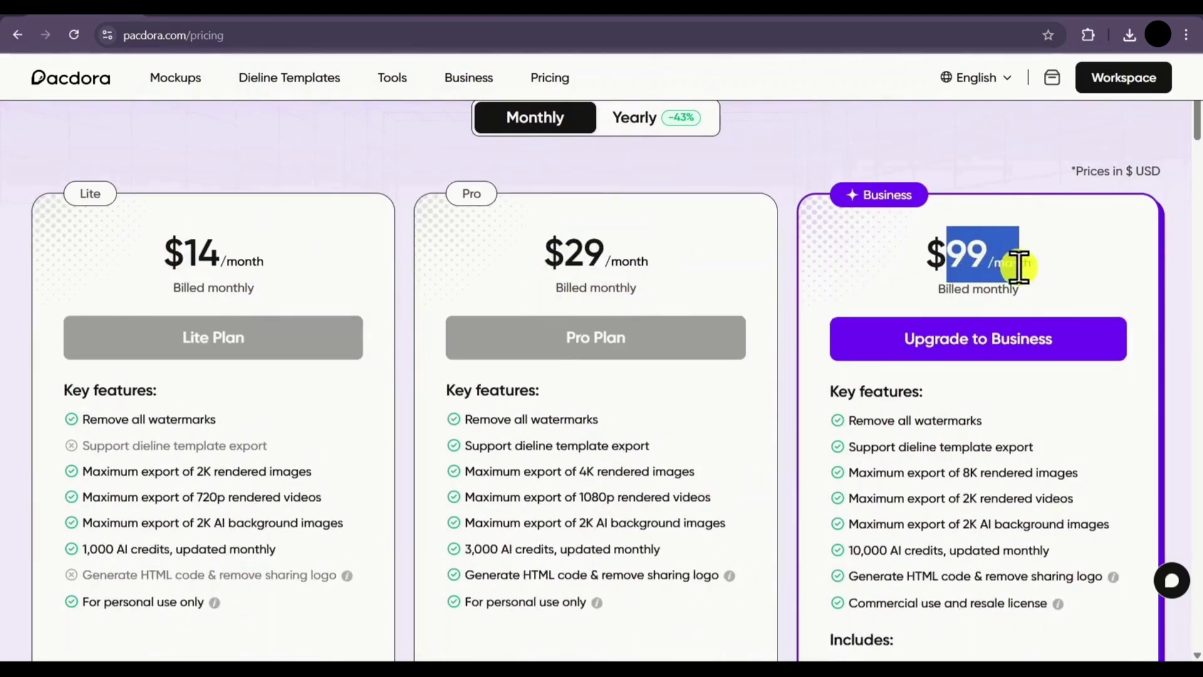
# Step: Review the plans and set yearly billing: Lite $9, Pro $17, Business $59 per month
pyautogui.scroll(-3, 282, 344)
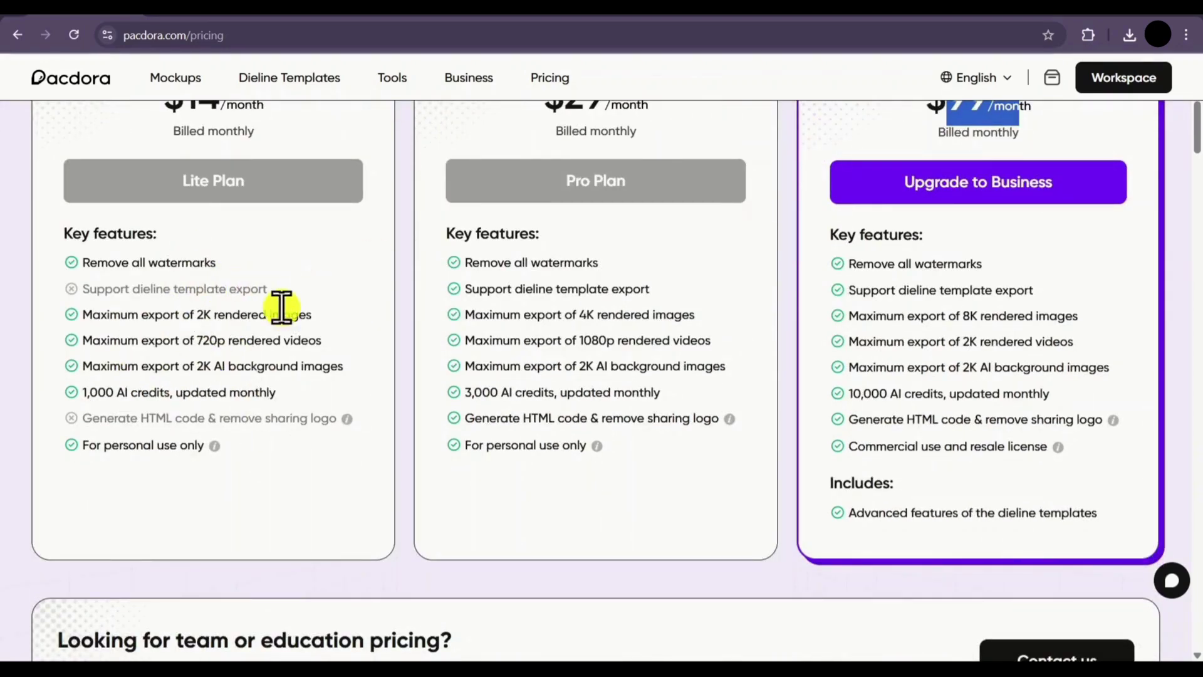
pyautogui.scroll(1, 351, 313)
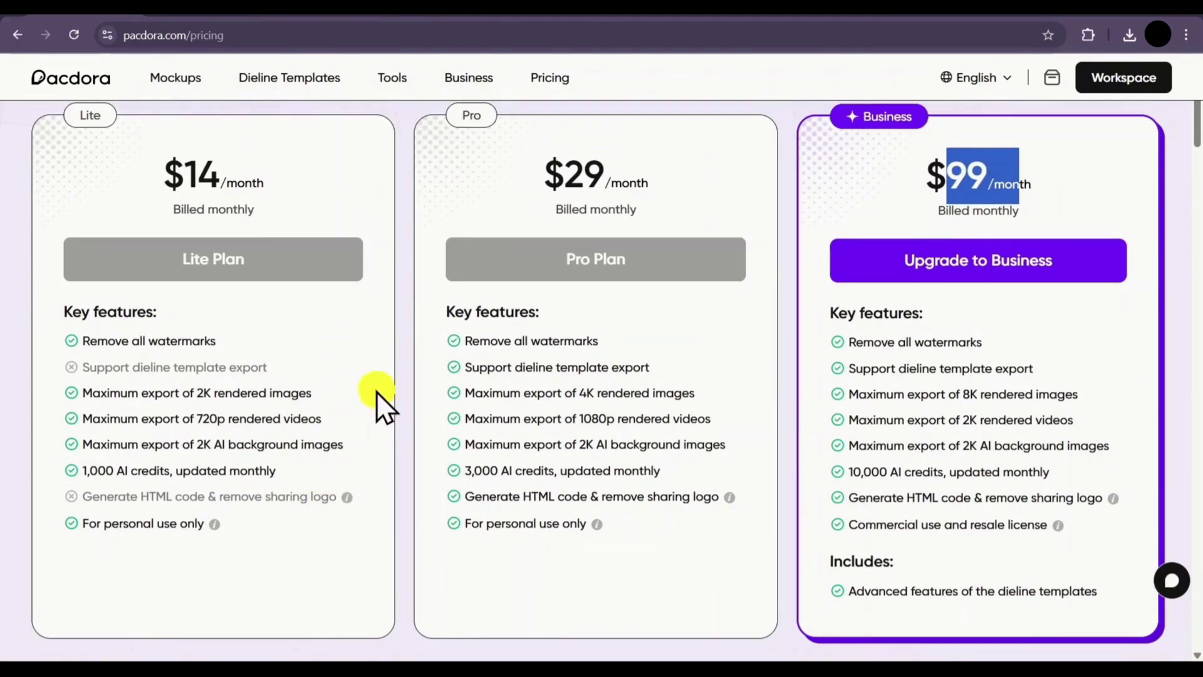
pyautogui.scroll(1, 301, 448)
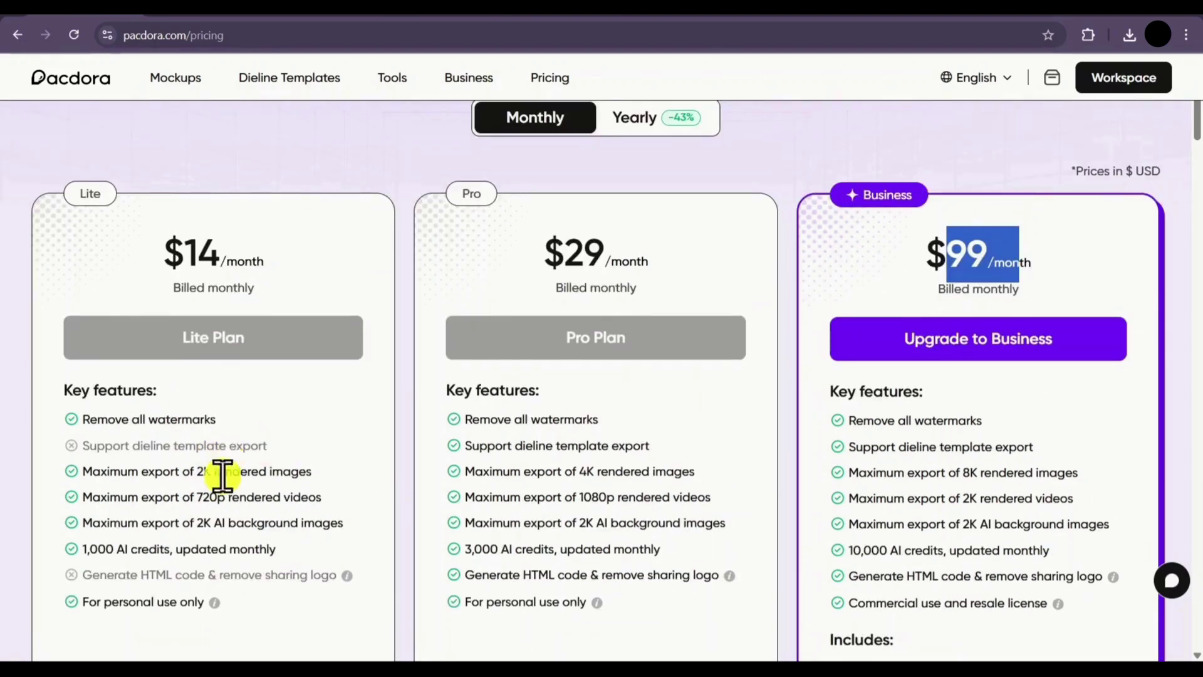
pyautogui.scroll(-1, 589, 489)
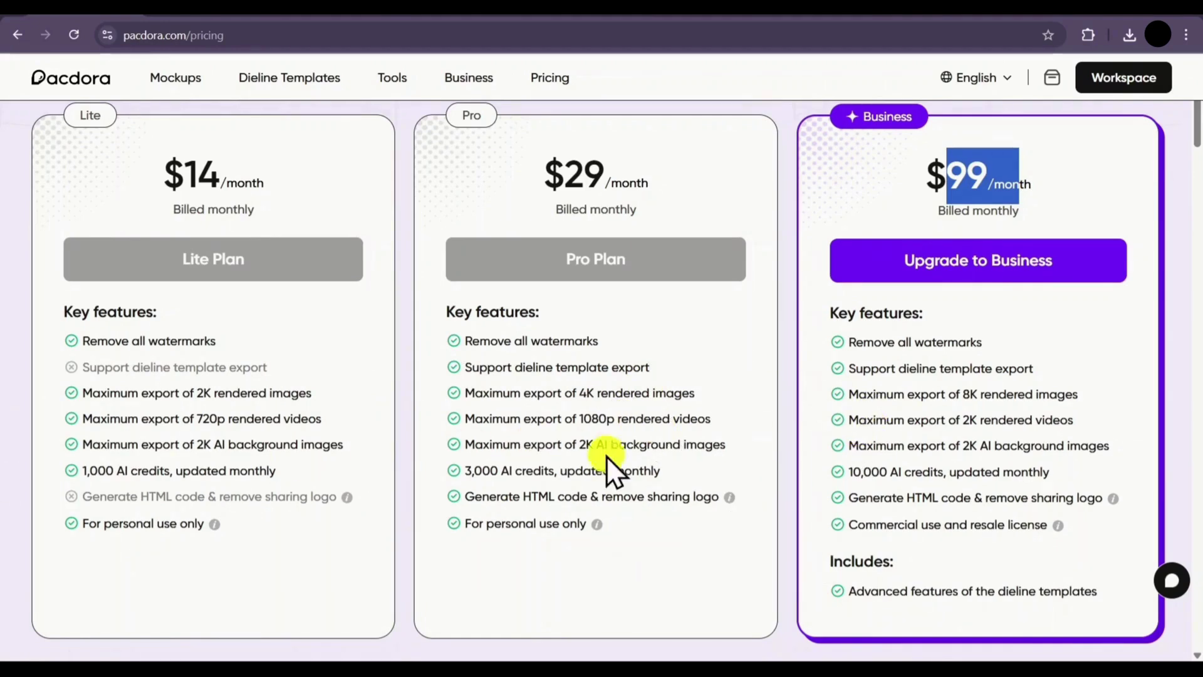
pyautogui.scroll(1, 650, 415)
pyautogui.scroll(-1, 606, 407)
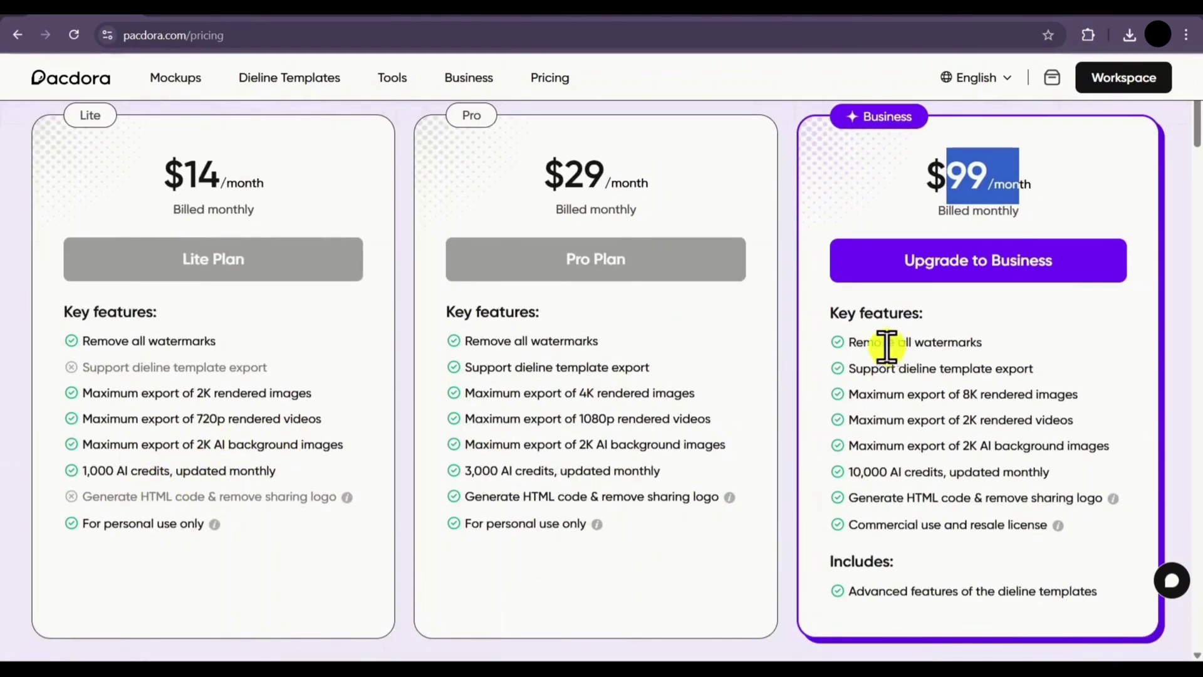
pyautogui.scroll(-4, 886, 347)
pyautogui.scroll(6, 865, 300)
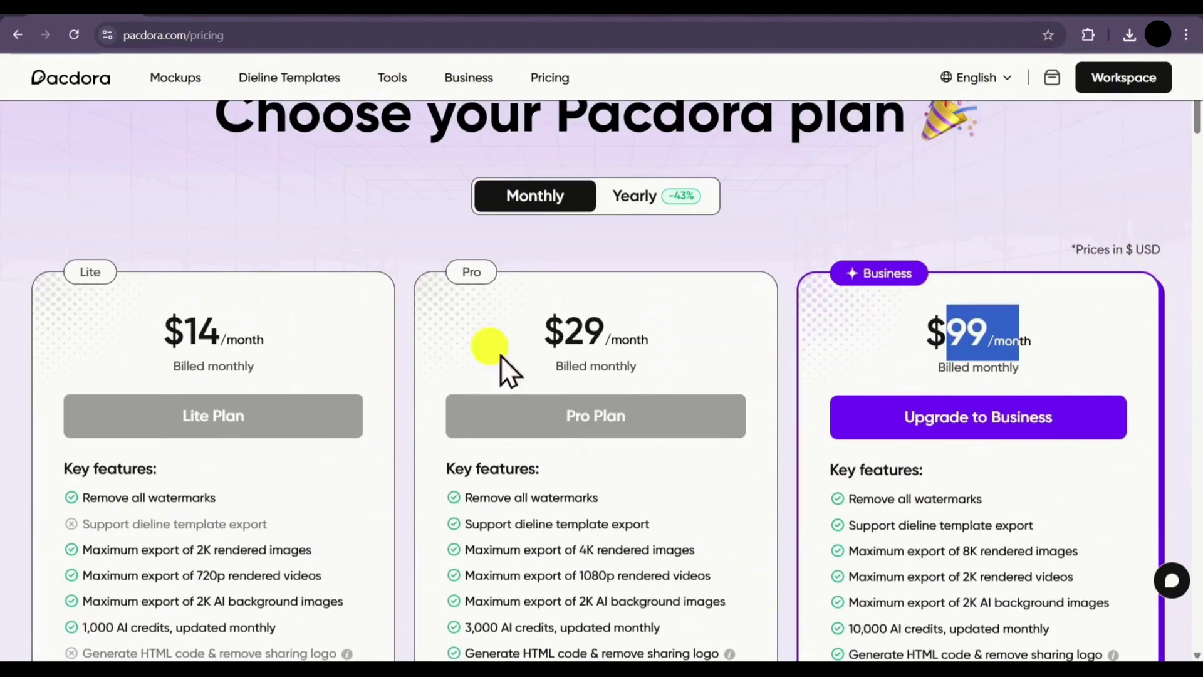
pyautogui.scroll(1, 683, 274)
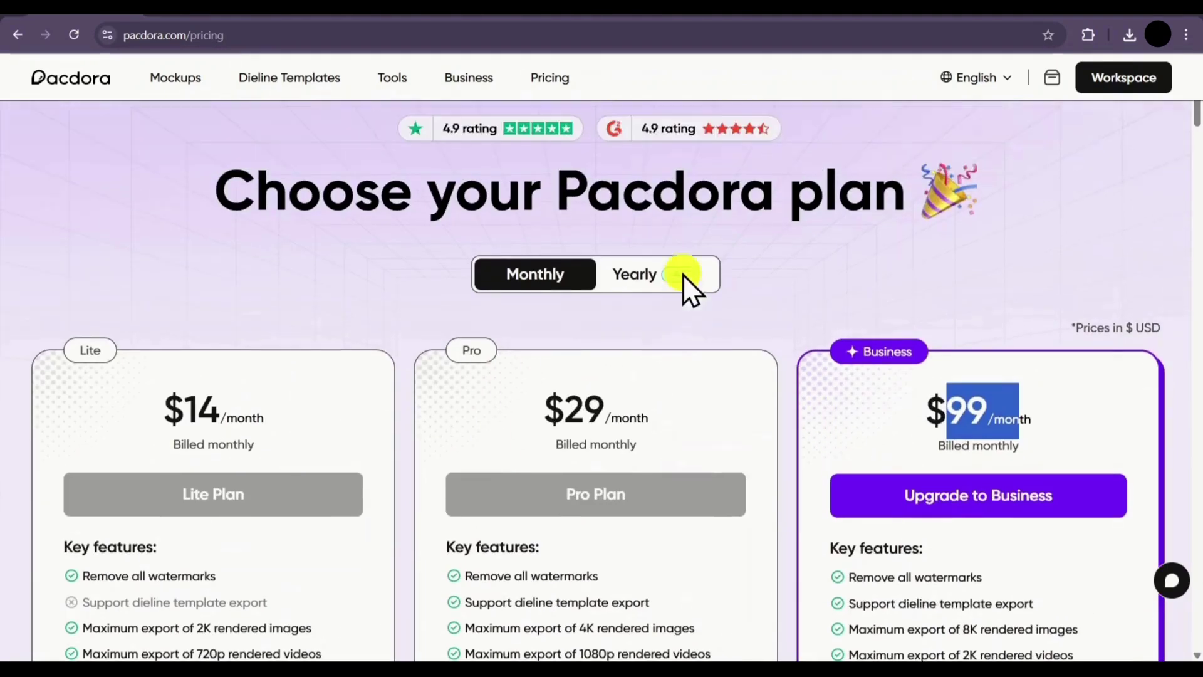
pyautogui.click(632, 276)
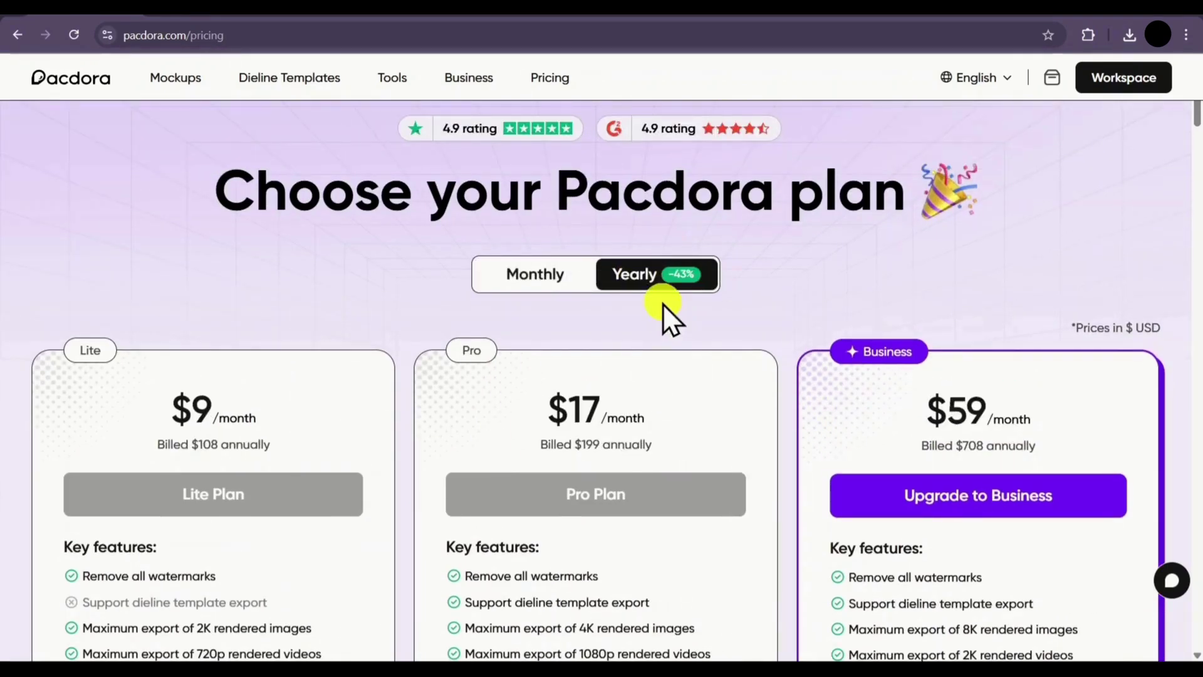
pyautogui.scroll(-4, 645, 314)
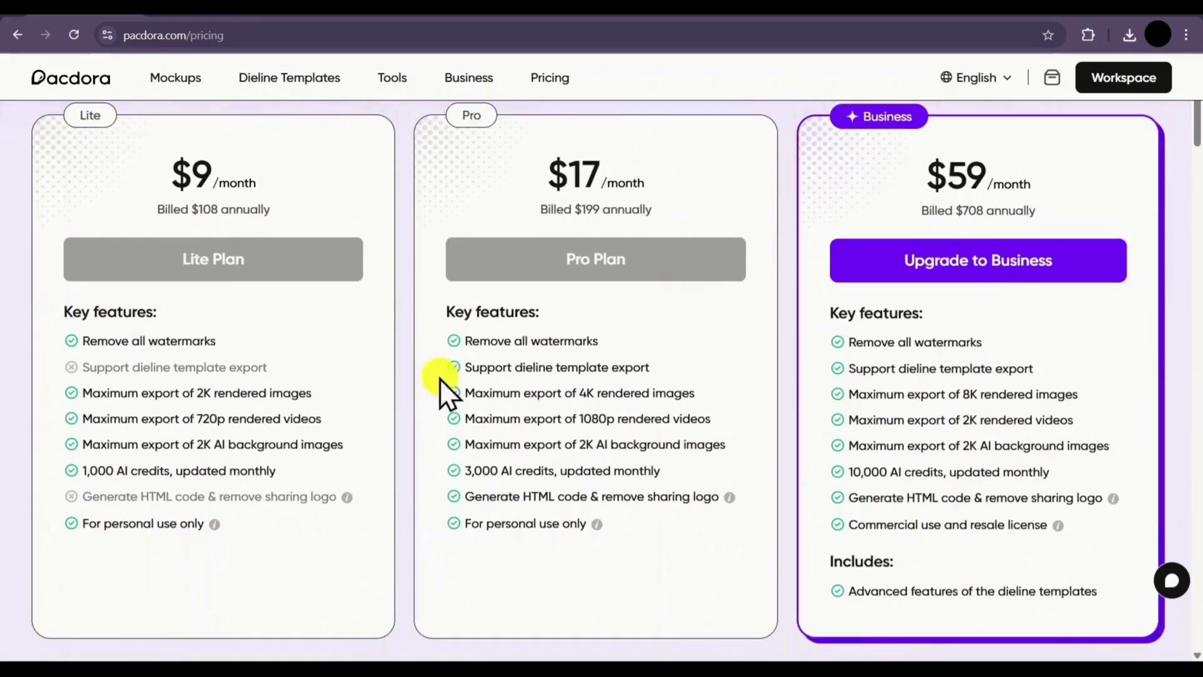
# Step: Start the Business plan checkout and apply promotion code TECH for 20% off, totalling $566.40
pyautogui.click(942, 269)
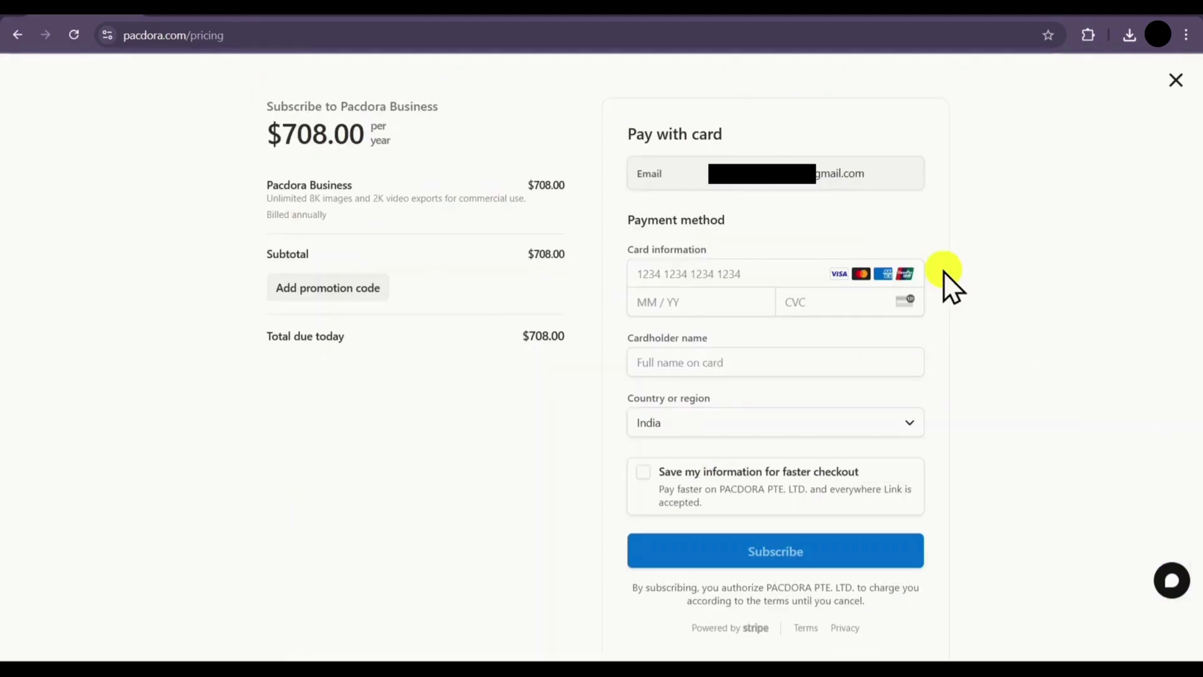
pyautogui.click(346, 289)
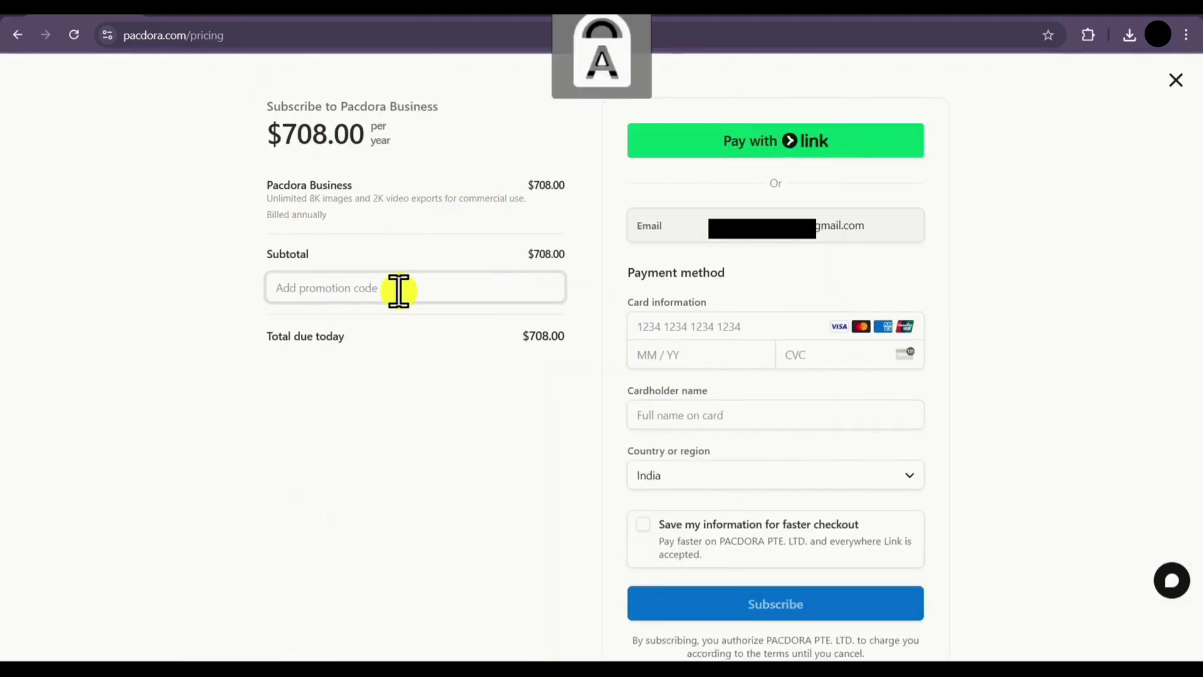
pyautogui.write('TECH')
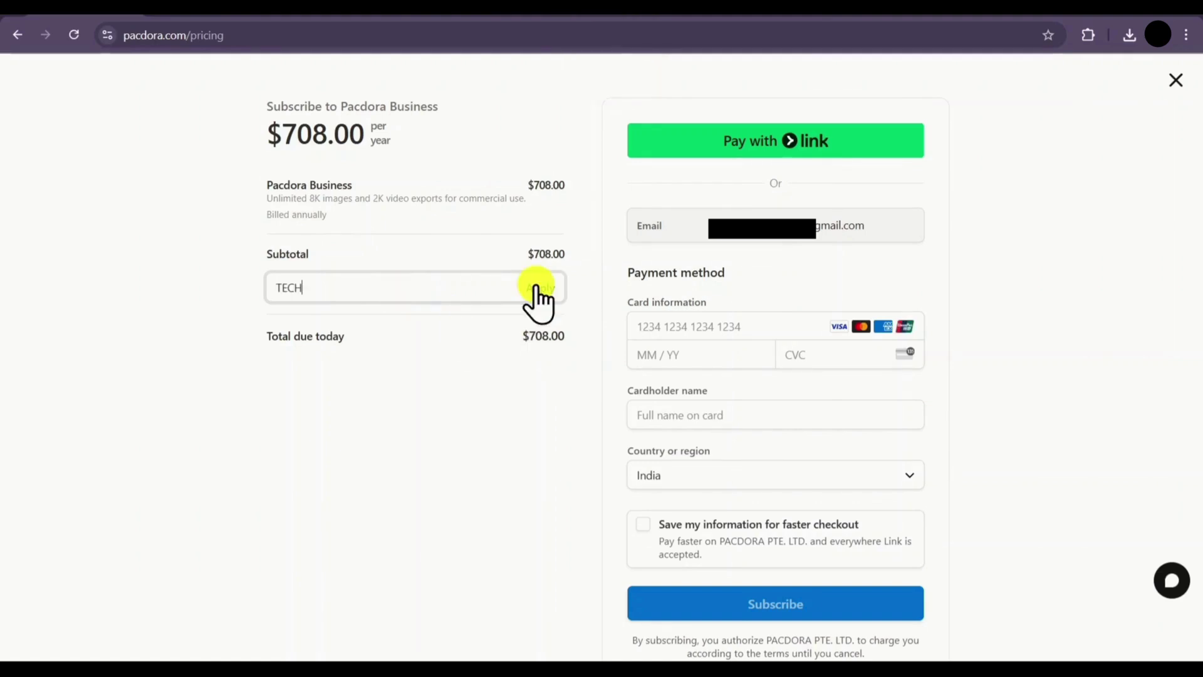
pyautogui.click(532, 287)
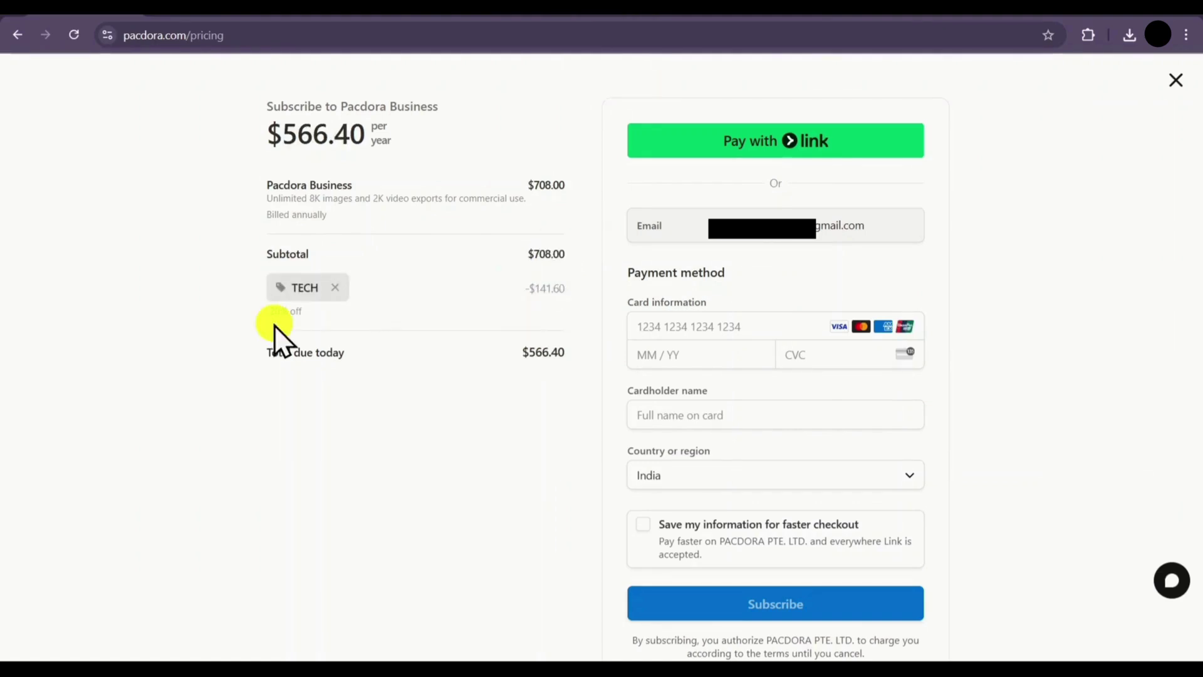
pyautogui.moveTo(274, 325); pyautogui.dragTo(314, 309)
pyautogui.moveTo(272, 312); pyautogui.dragTo(302, 314)
pyautogui.click(292, 316)
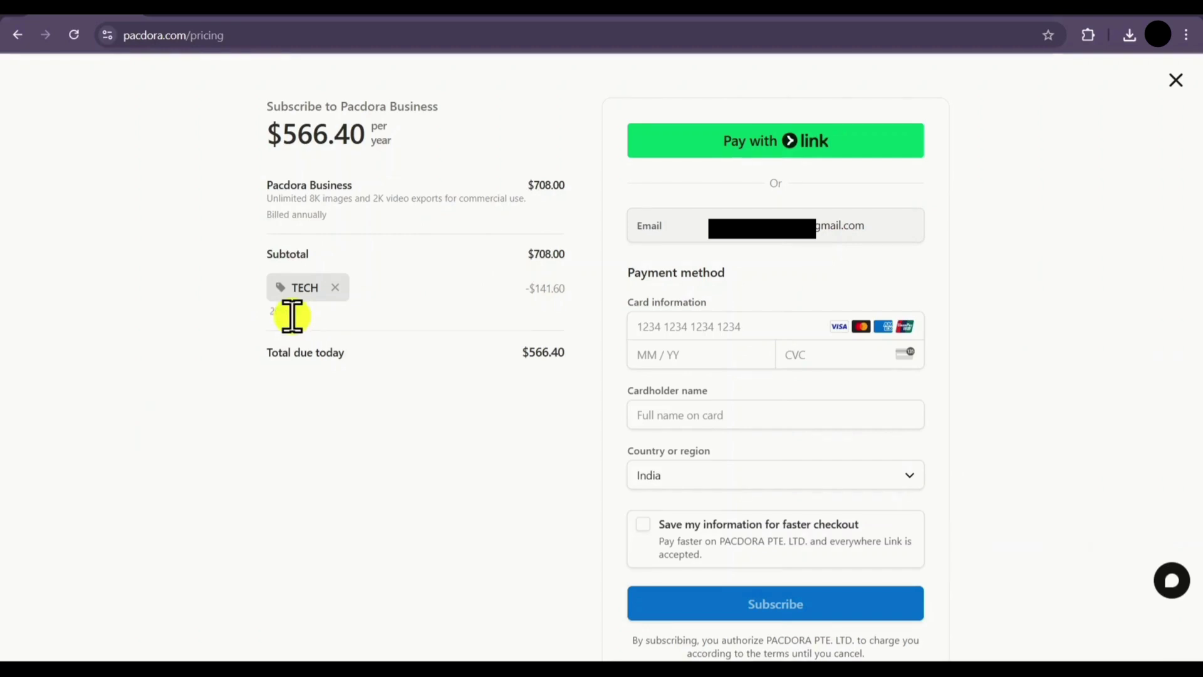